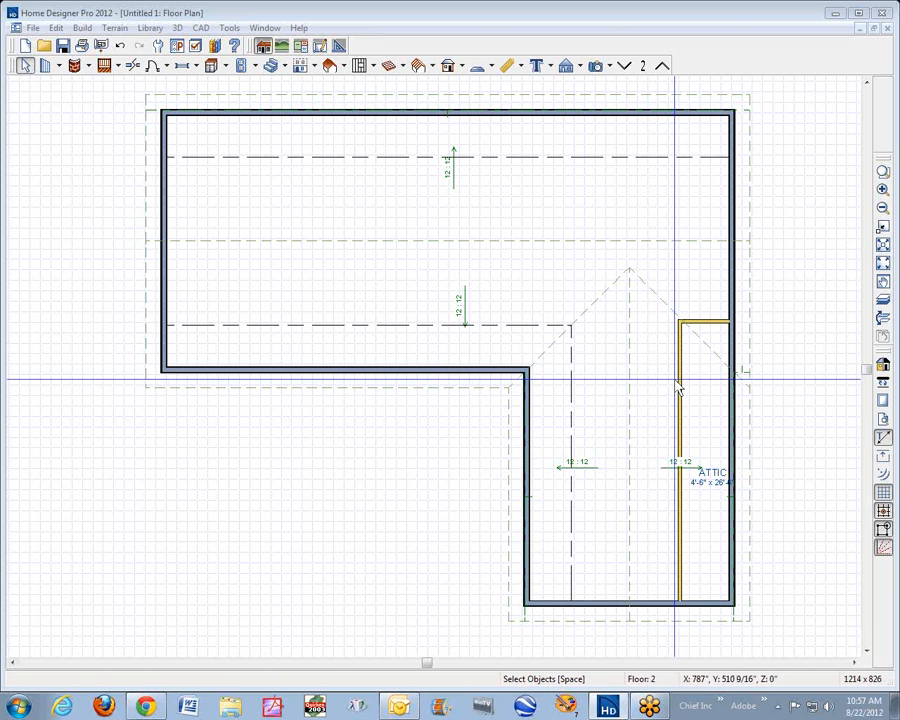
- Examine the house's roofs and walls from several sides in a Perspective Full Overview, and close that view
click(596, 66)
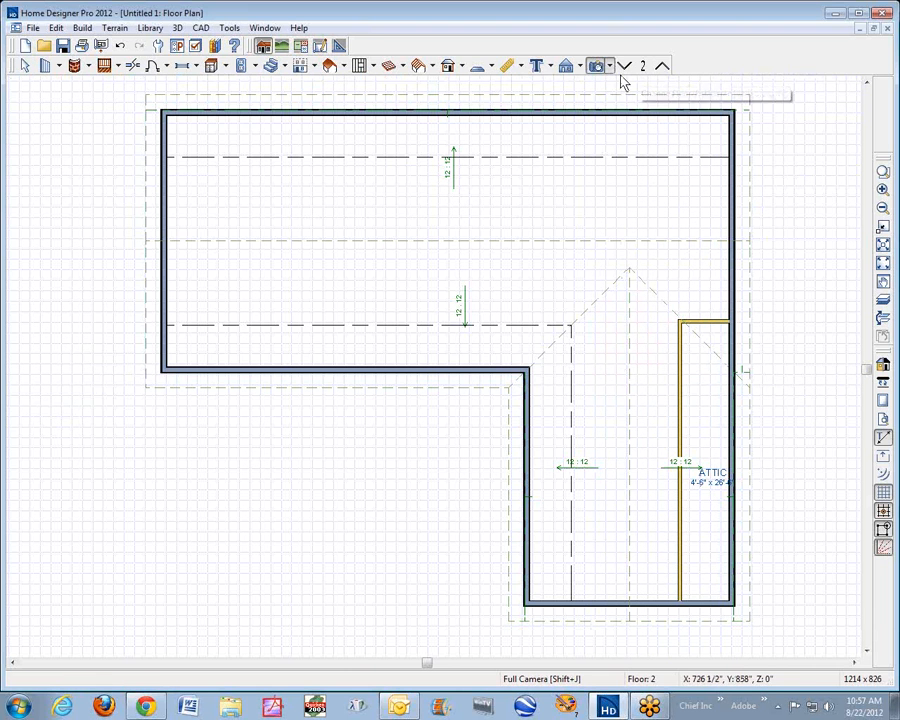
click(609, 66)
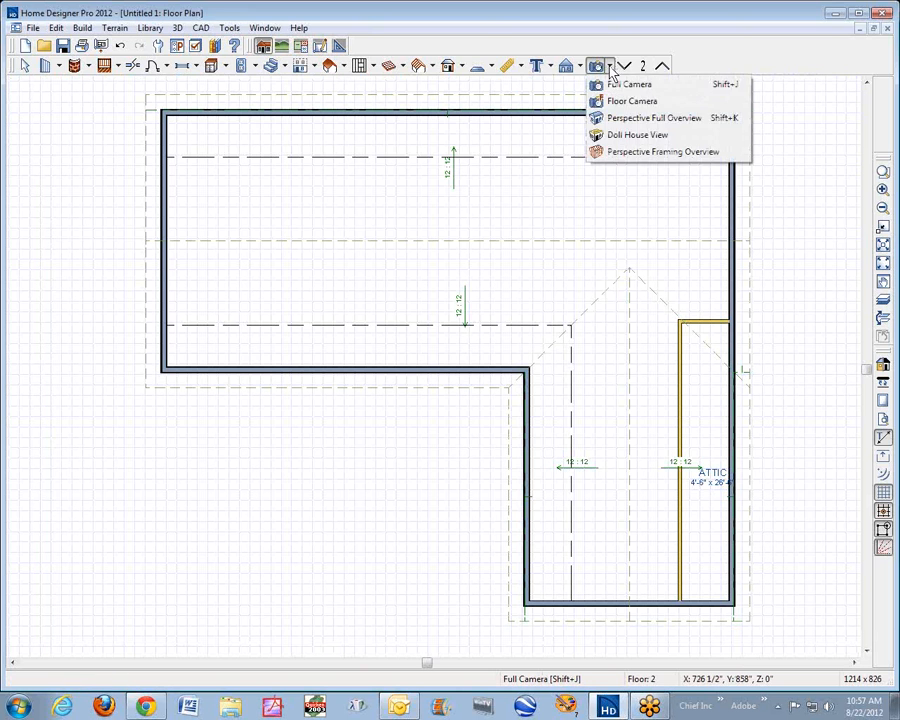
click(617, 119)
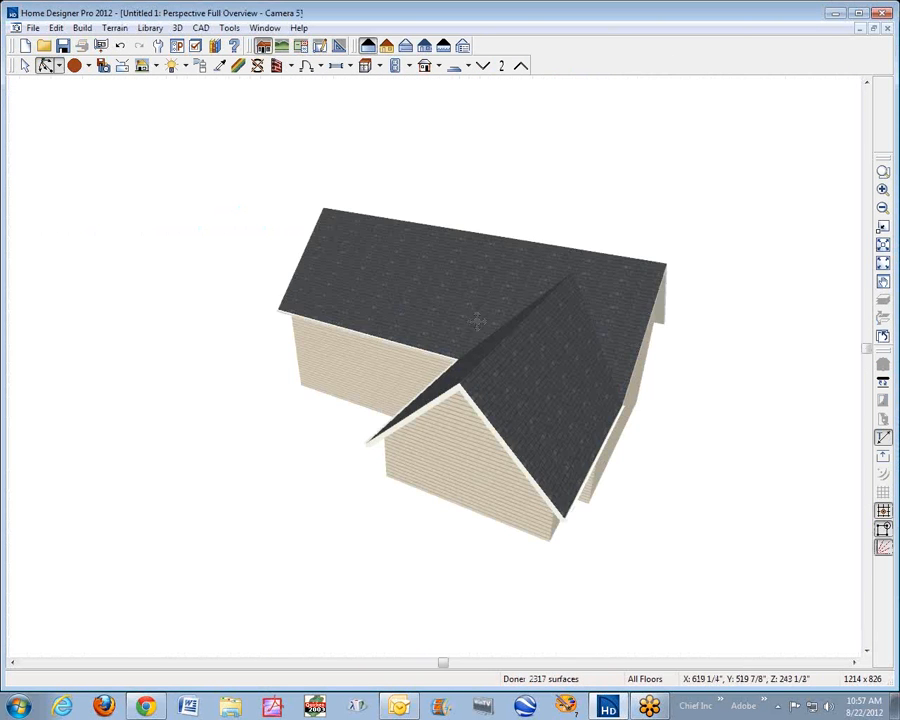
drag(478, 286, 386, 247)
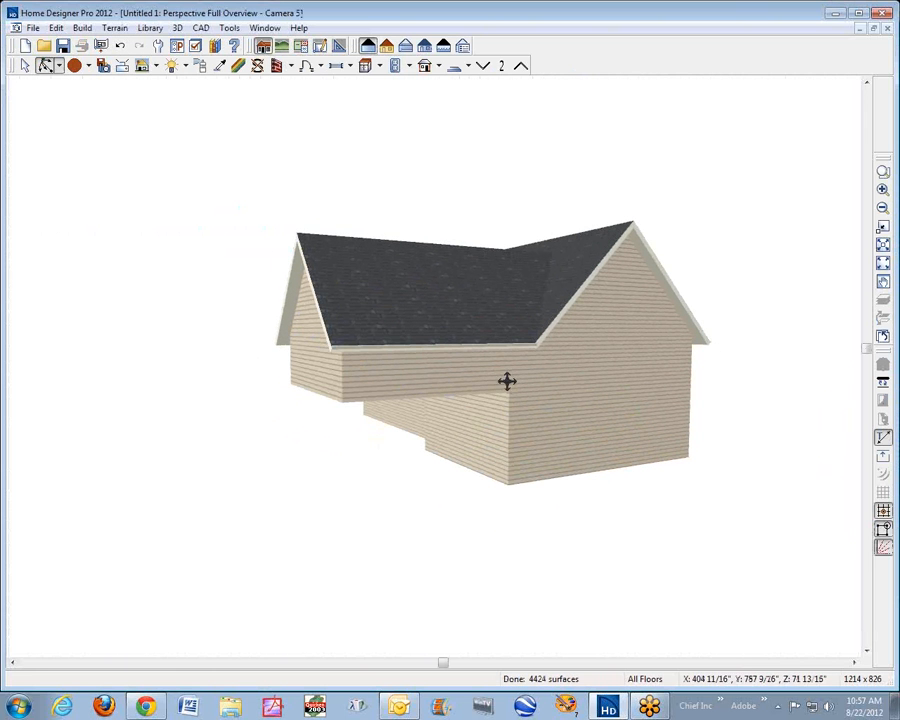
drag(380, 346, 462, 396)
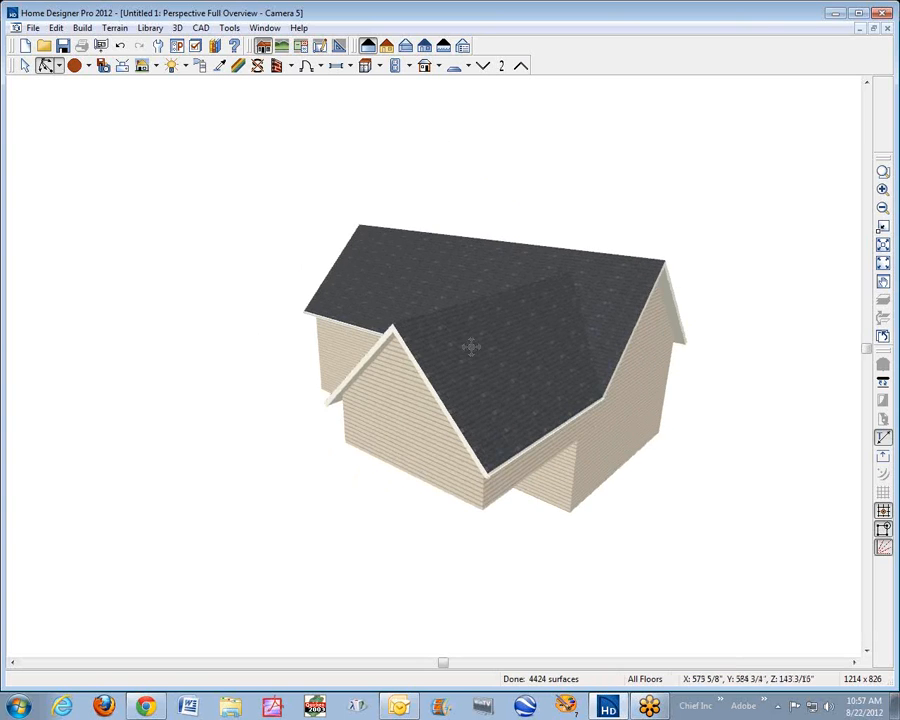
drag(474, 346, 593, 346)
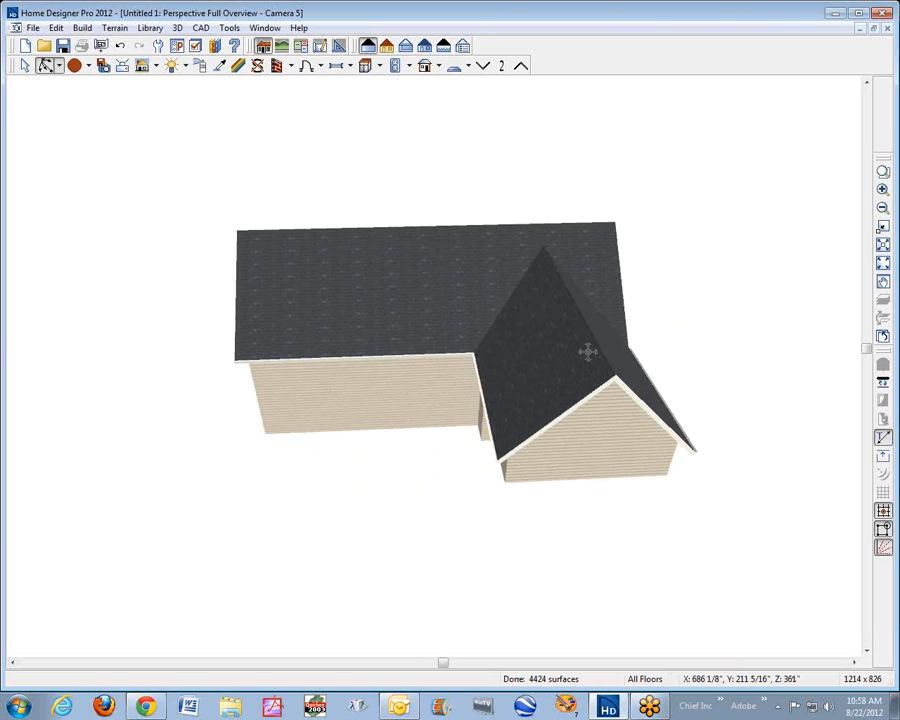
drag(587, 352, 653, 295)
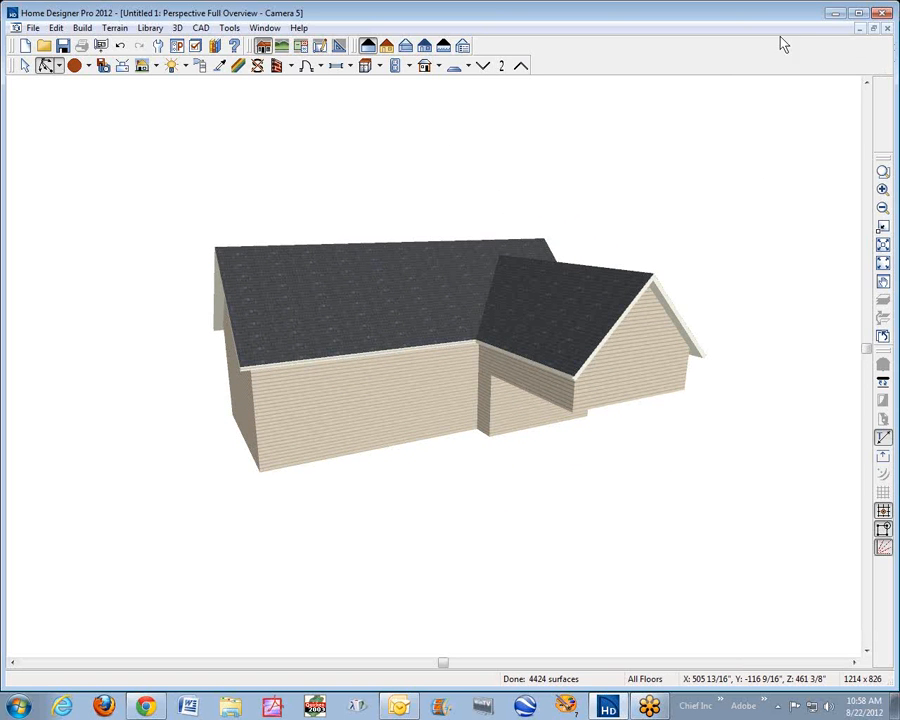
click(886, 30)
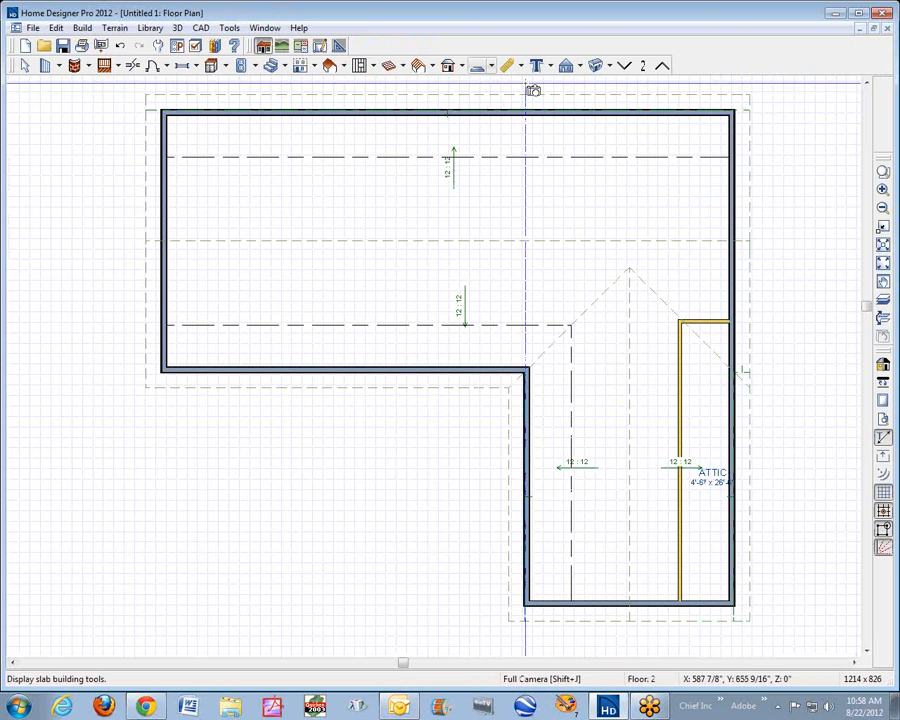
- Cut a cross section across the narrow gabled wing, looking toward its end wall, and return to the floor plan
click(568, 66)
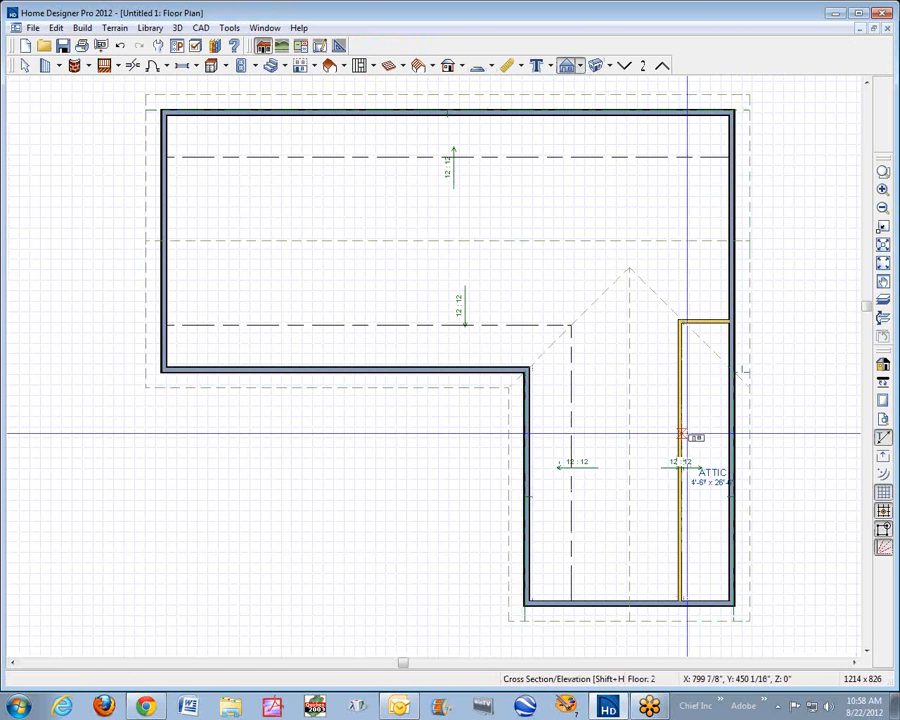
drag(619, 455, 640, 699)
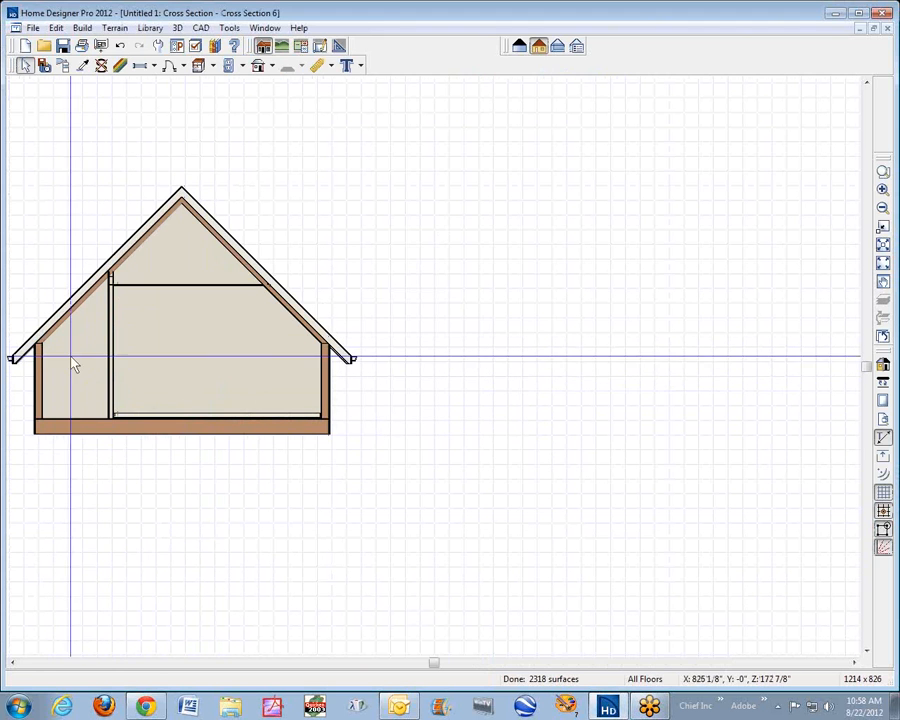
key(ctrl+w)
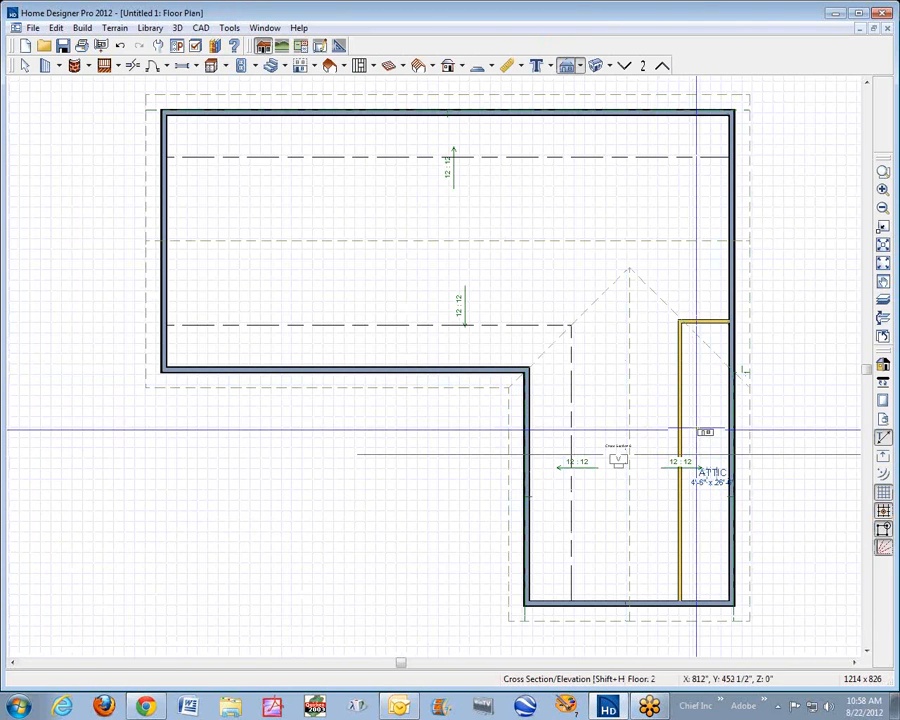
right_click(701, 433)
click(757, 369)
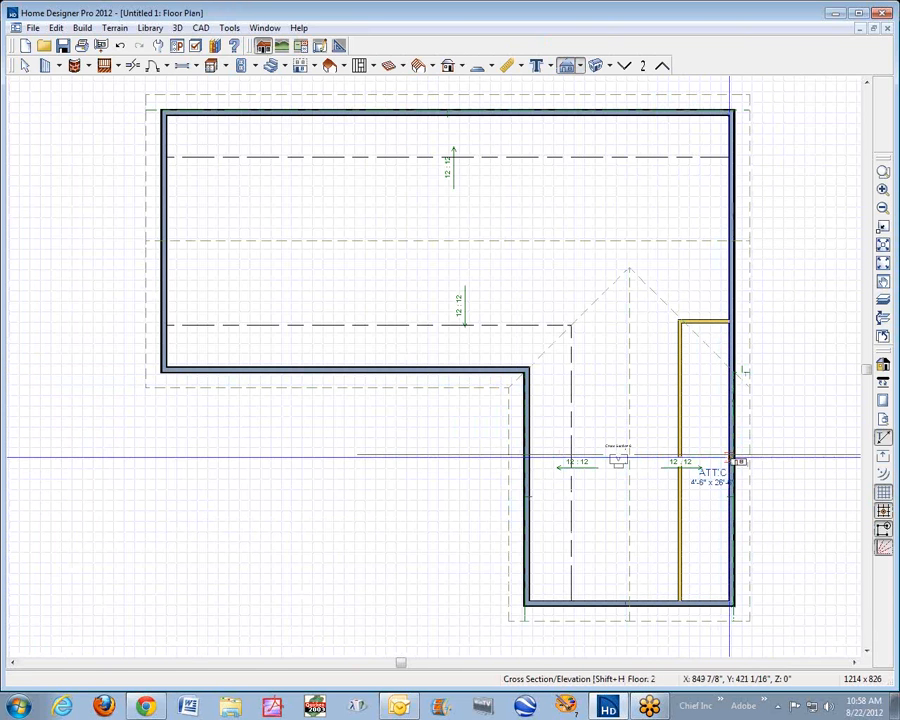
click(82, 28)
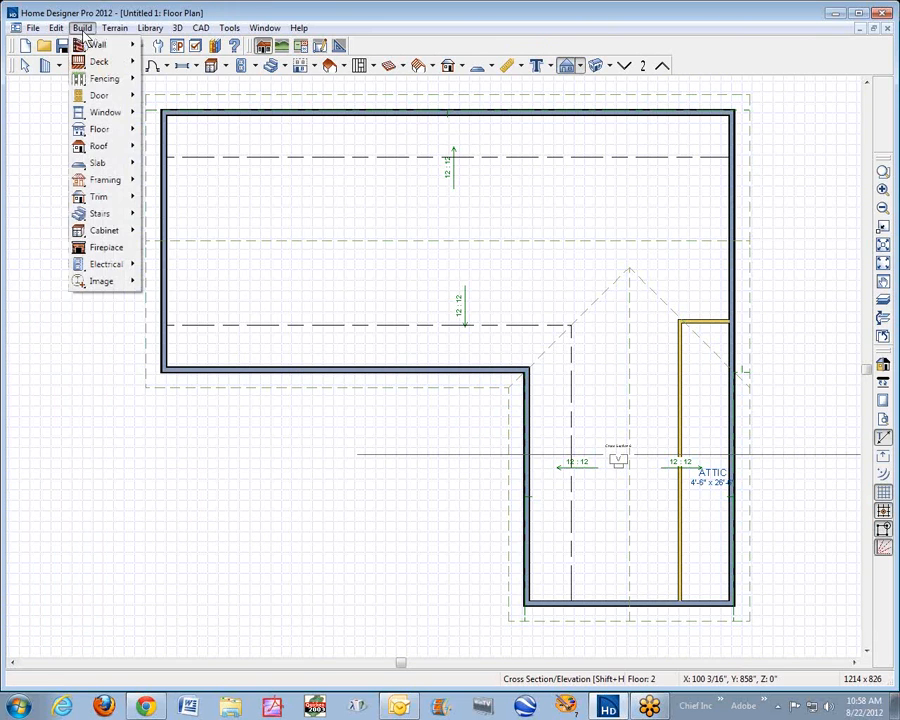
mouse_move(100, 146)
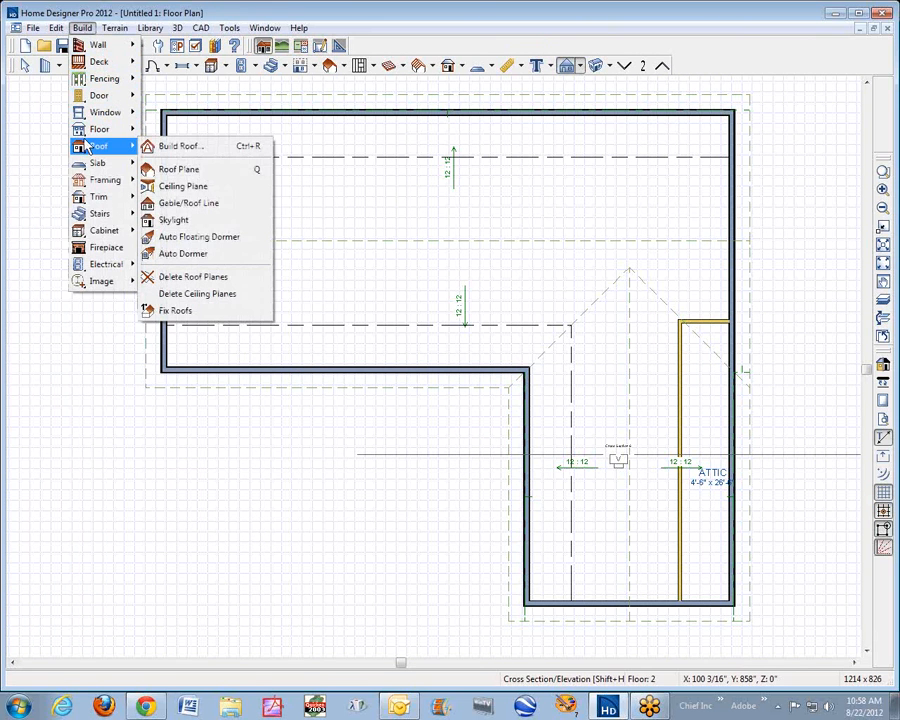
click(192, 237)
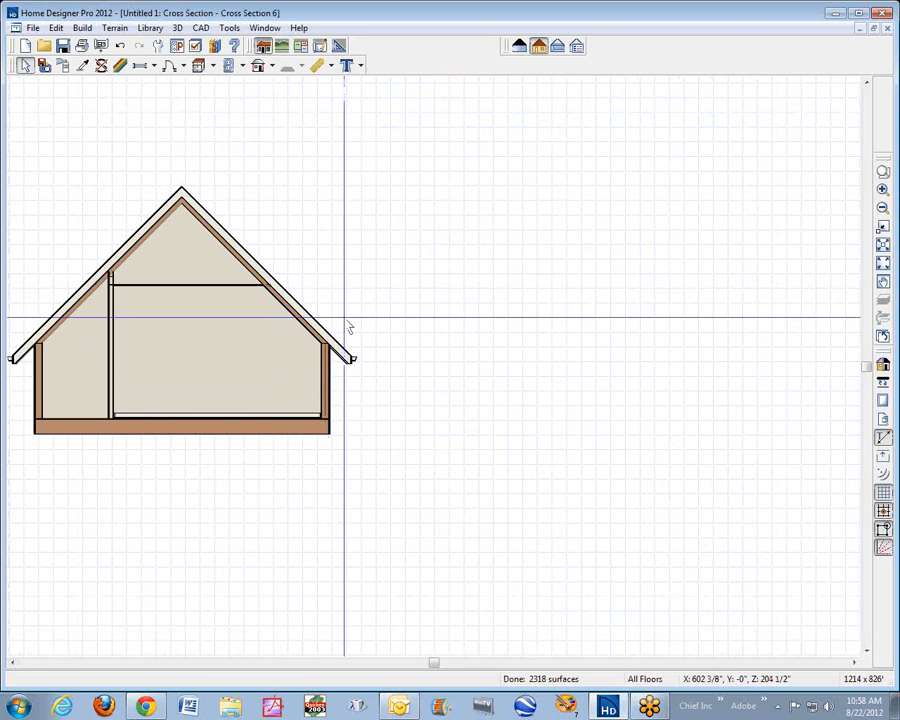
- Measure the height of the wing's low outside wall in the cross section with an End to End Dimension
click(883, 172)
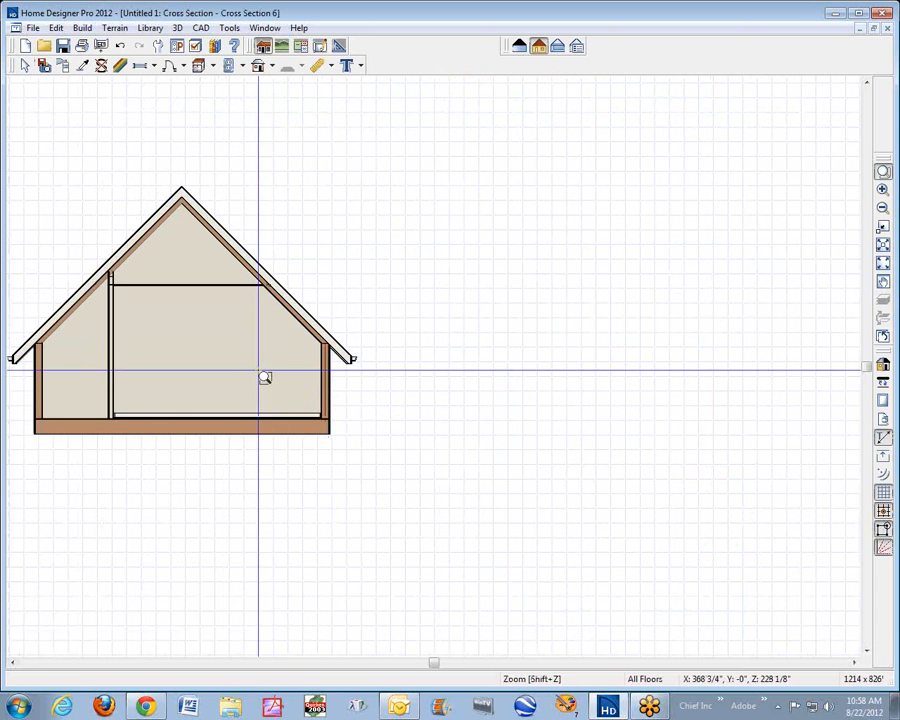
drag(245, 328, 393, 452)
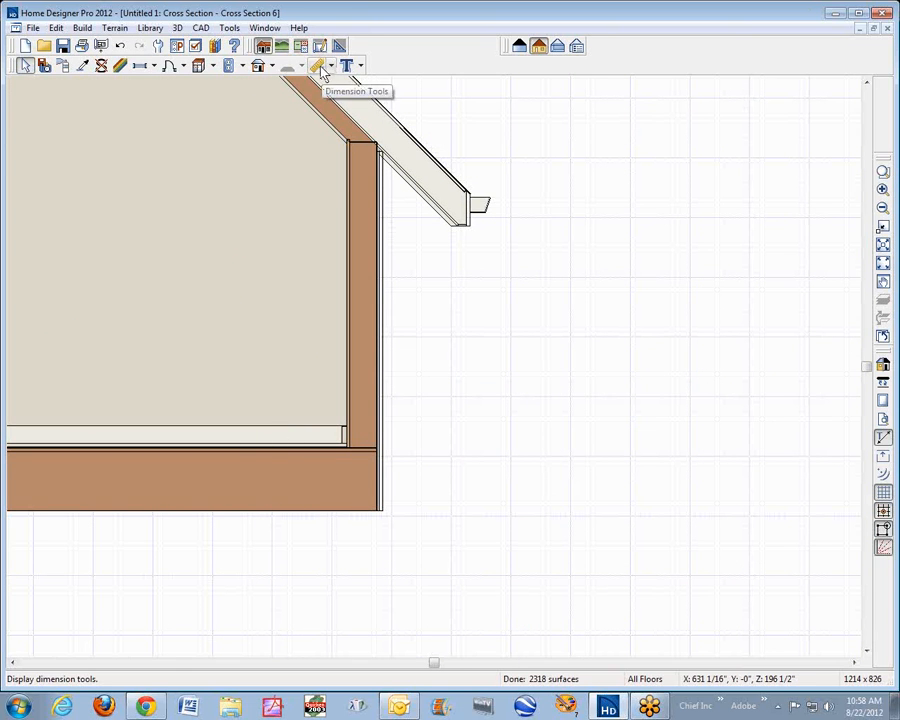
click(316, 66)
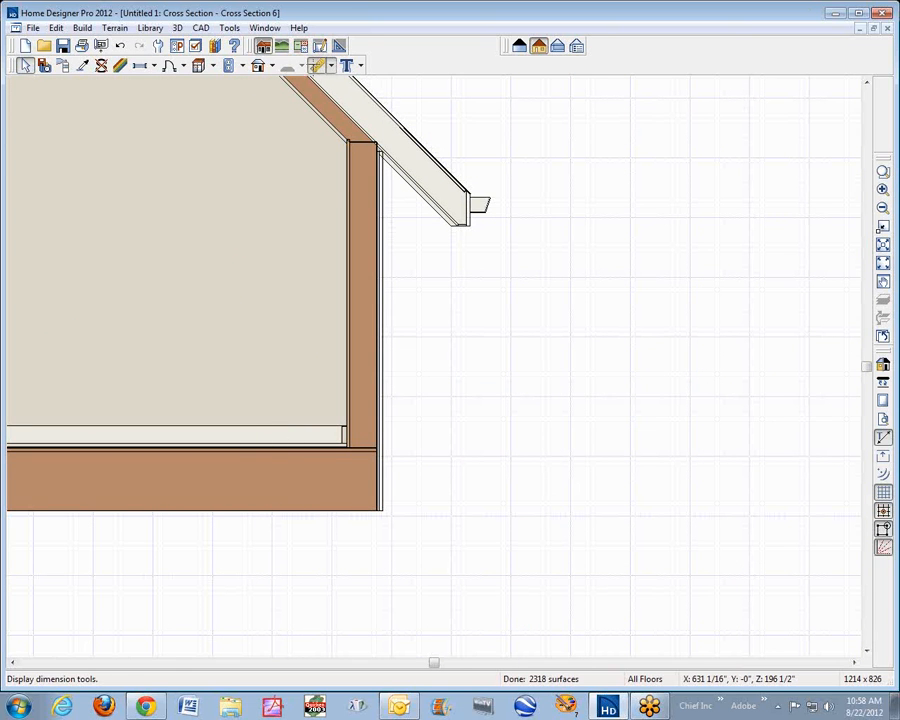
click(331, 67)
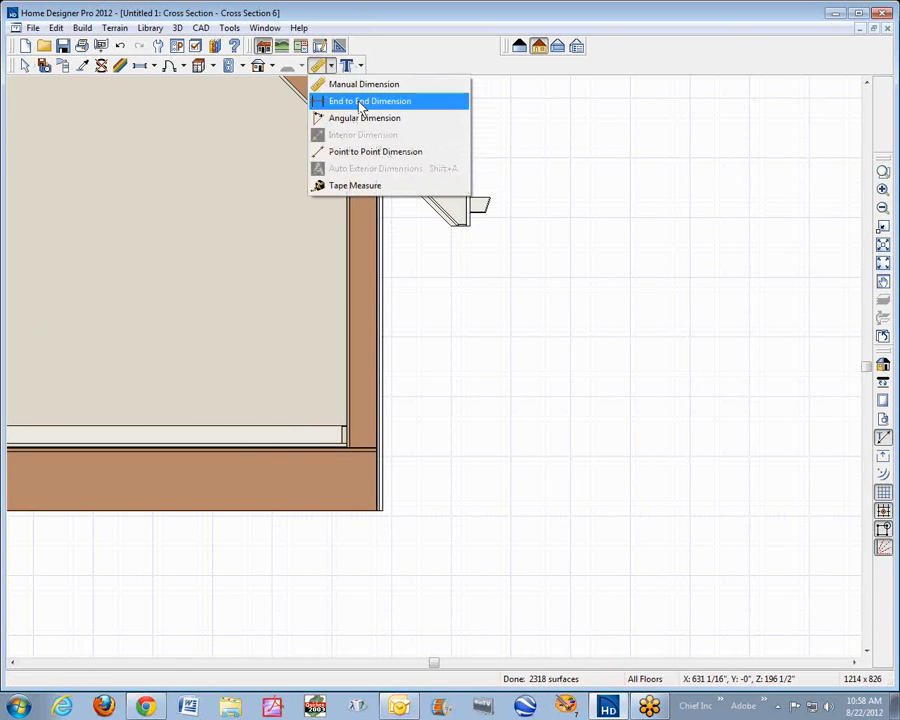
click(362, 102)
drag(345, 138, 297, 384)
click(458, 385)
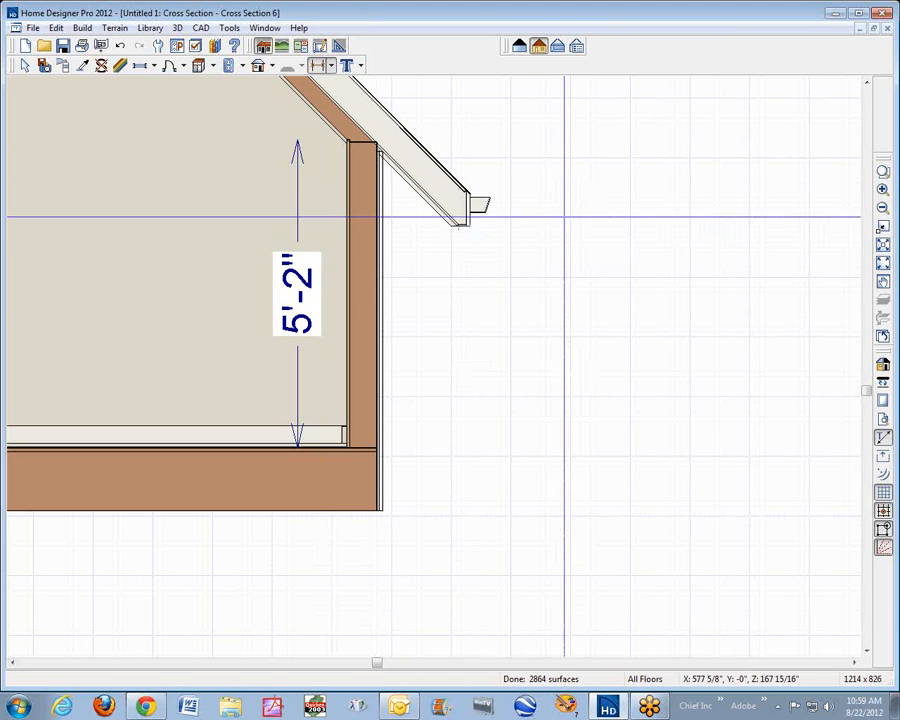
- Review the whole cross section of the wing and close it without saving
click(885, 209)
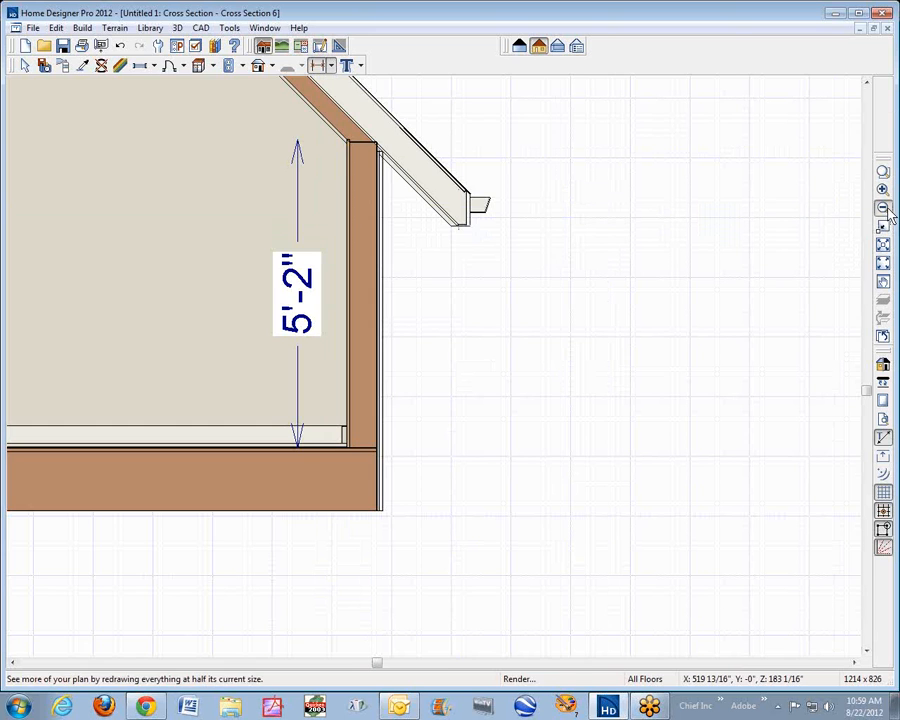
click(885, 209)
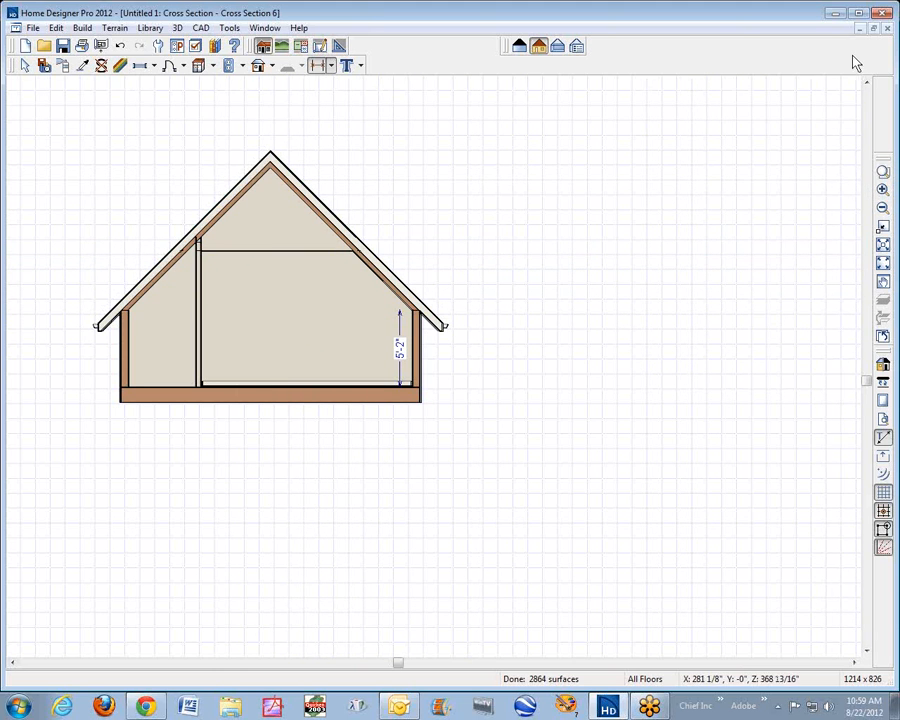
click(887, 29)
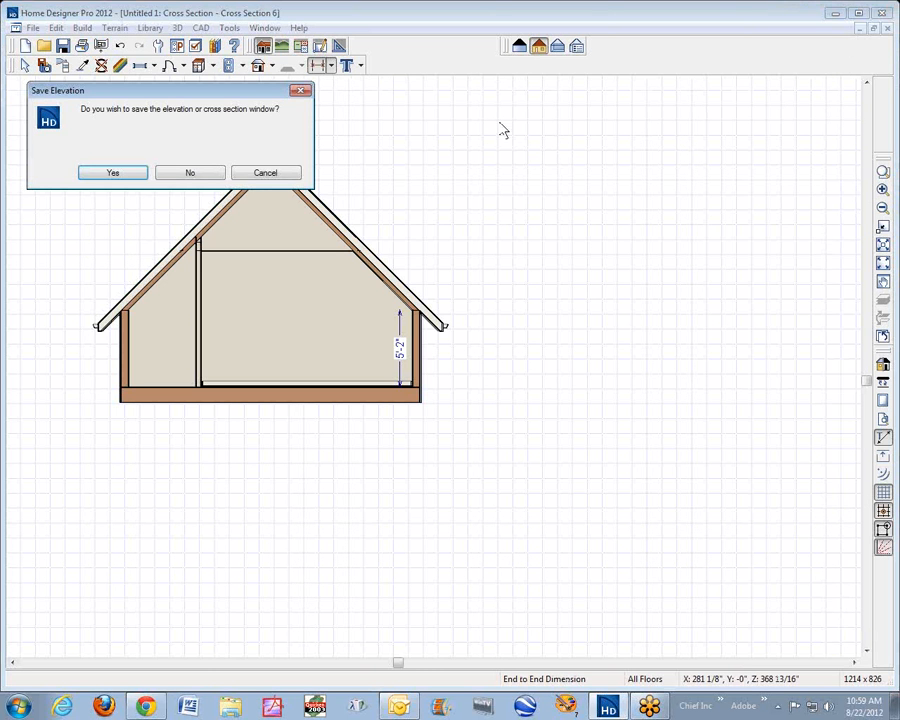
click(190, 174)
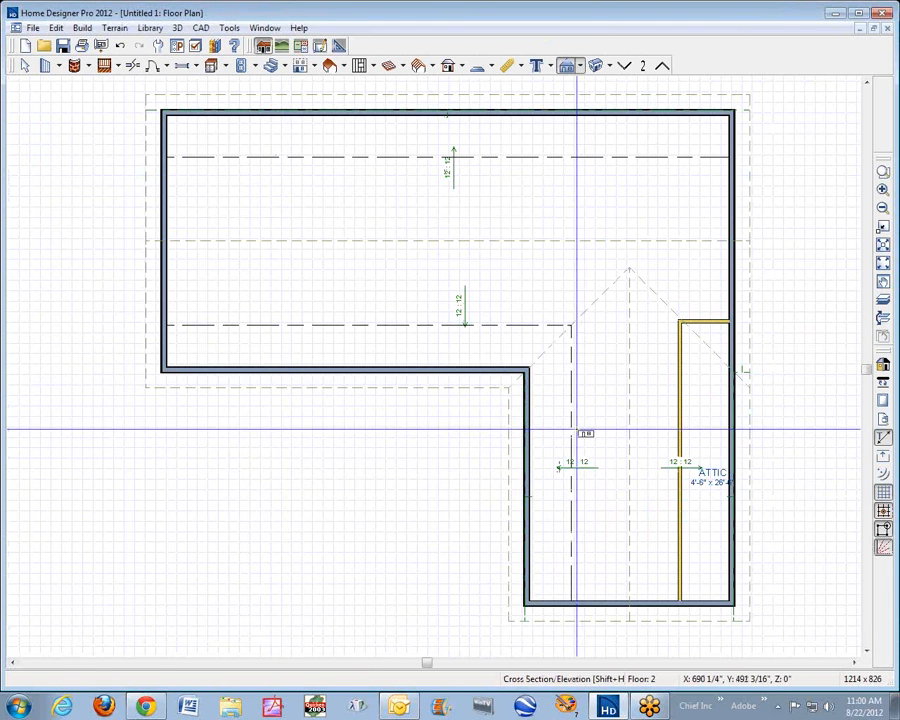
- Turn off the display of the Ceiling Break Lines layer in the floor plan
key(space)
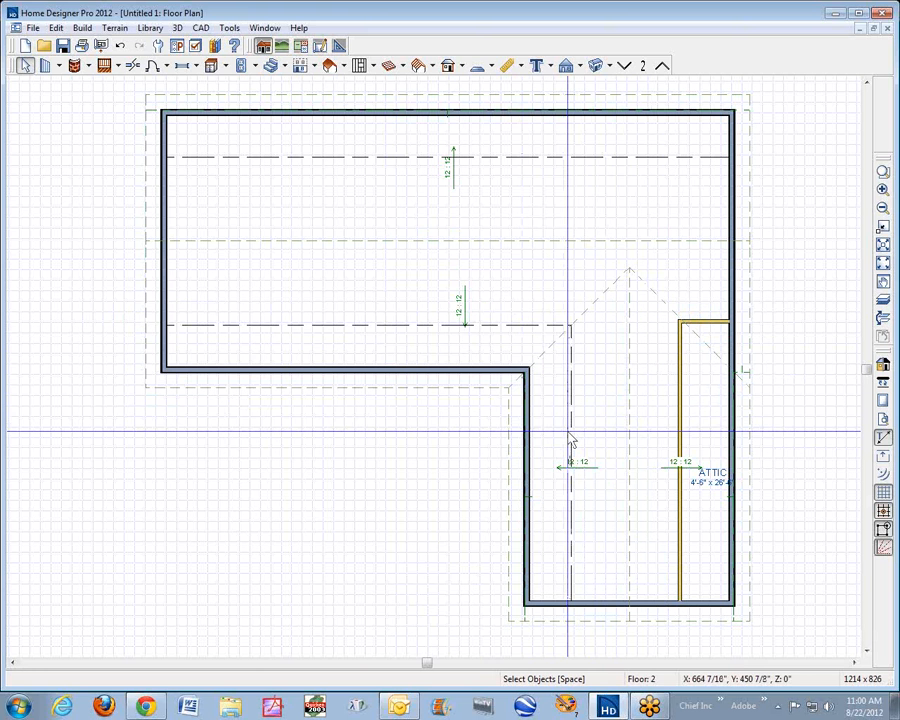
click(211, 46)
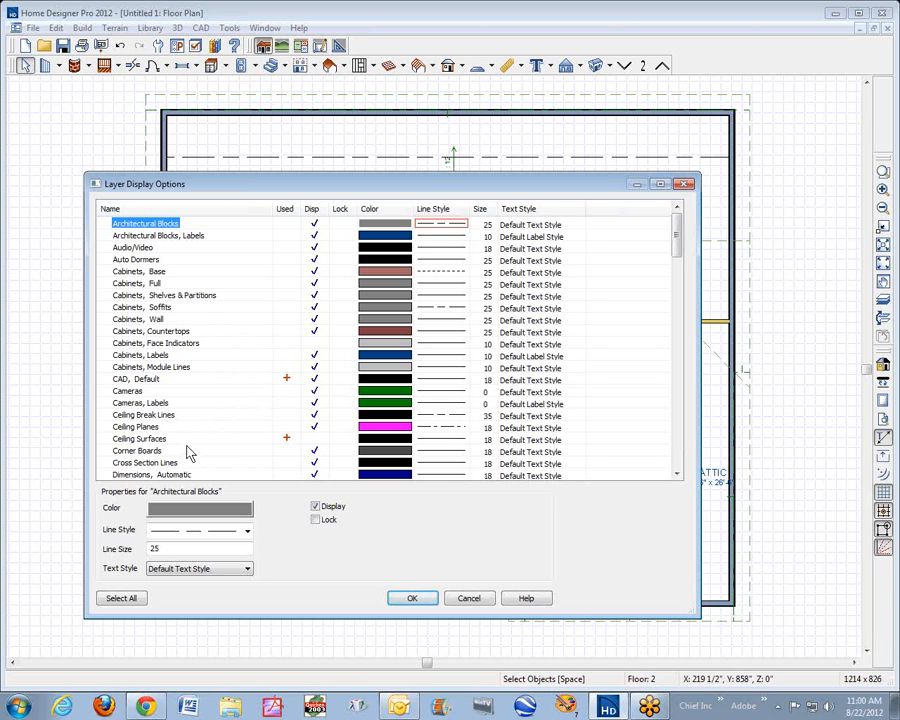
click(677, 474)
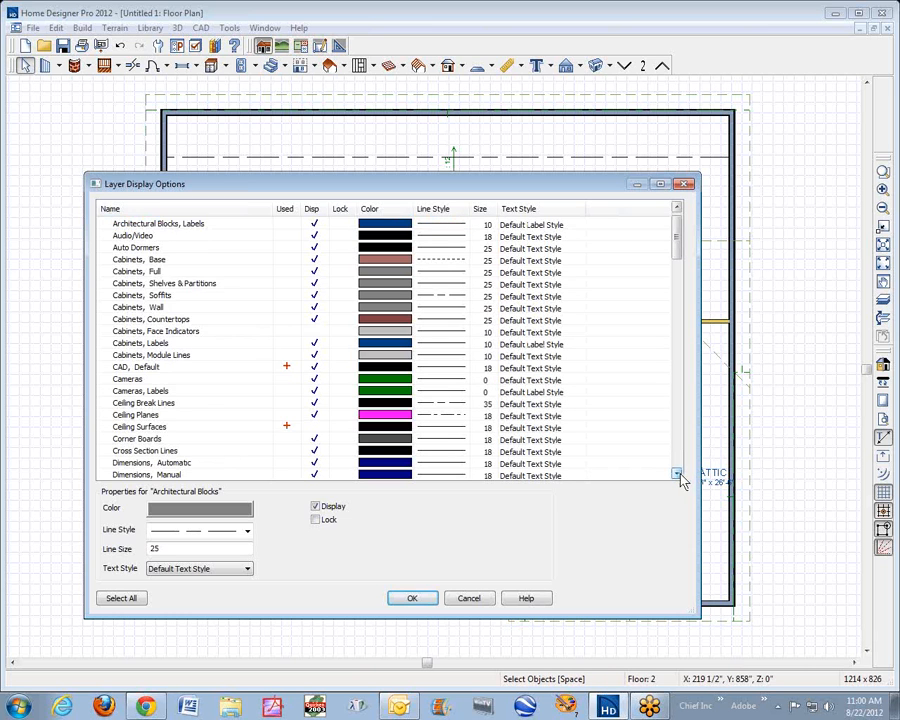
click(677, 474)
click(677, 474)
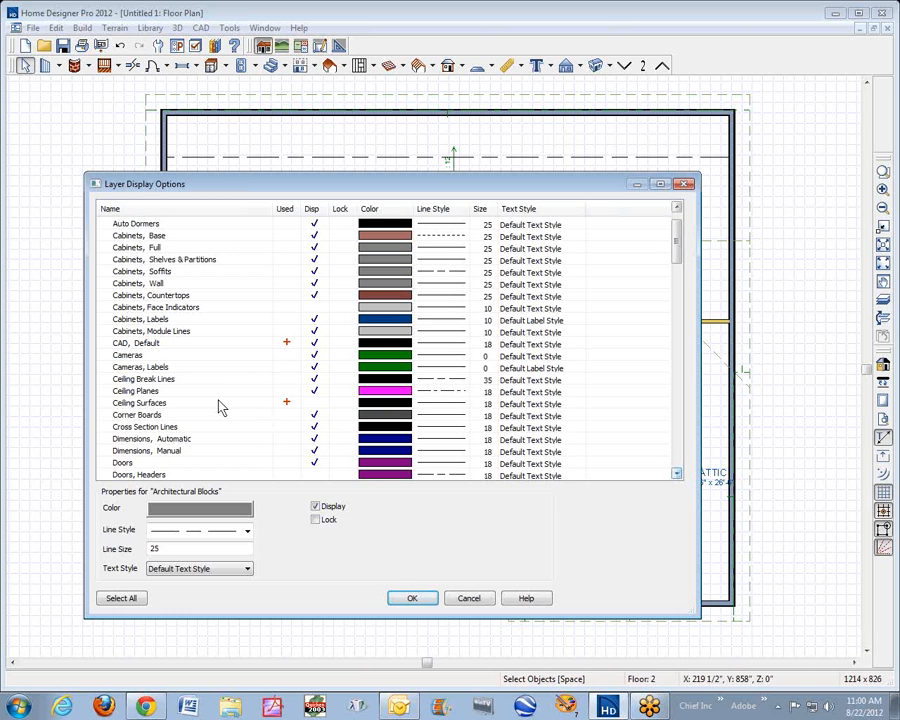
click(314, 381)
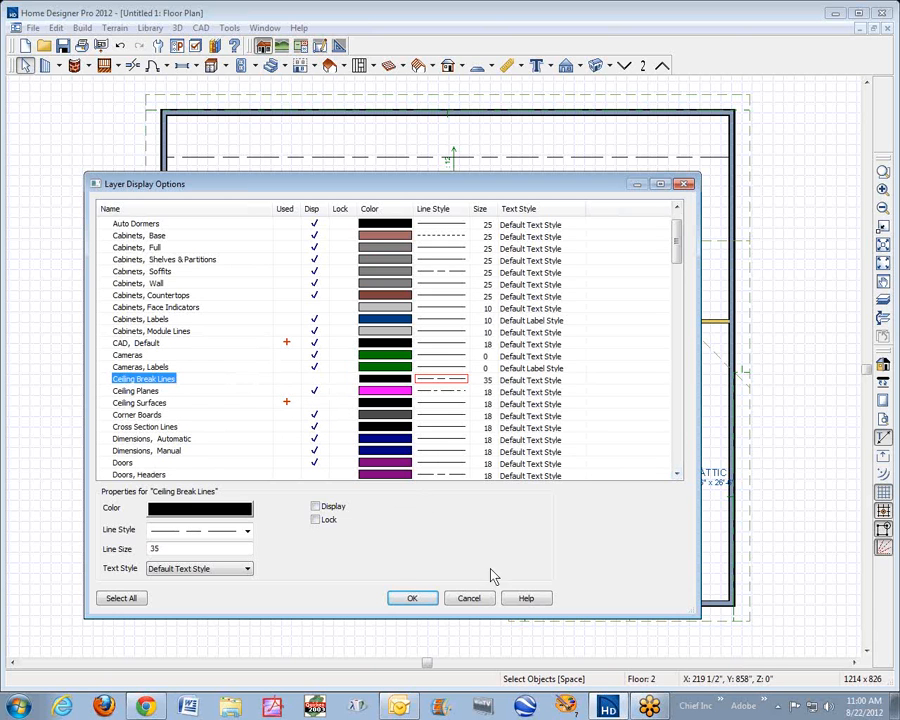
click(411, 599)
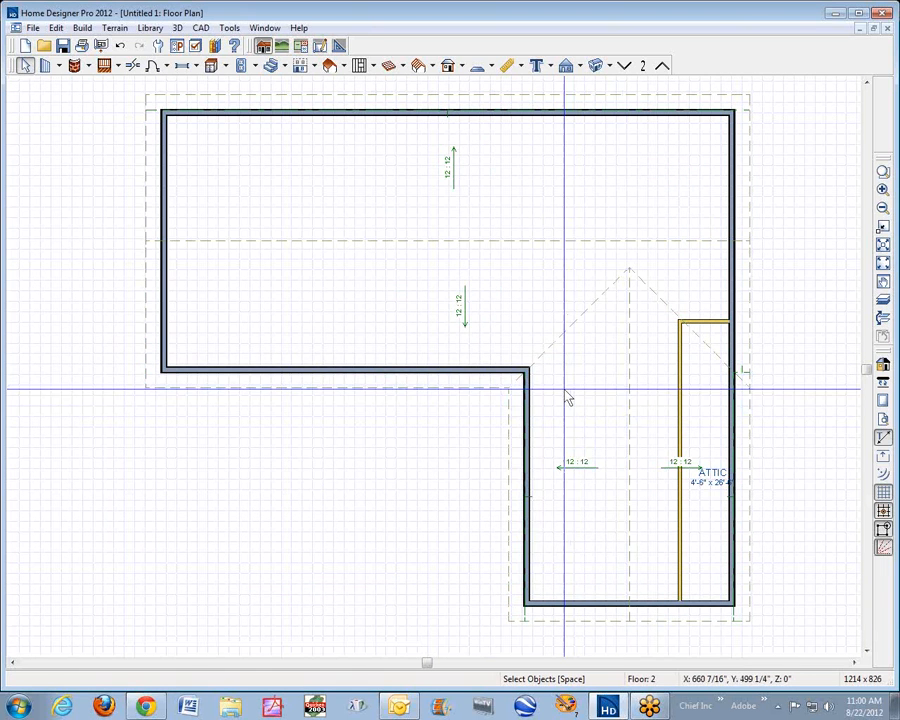
- Turn the display of the Ceiling Break Lines layer back on
click(196, 45)
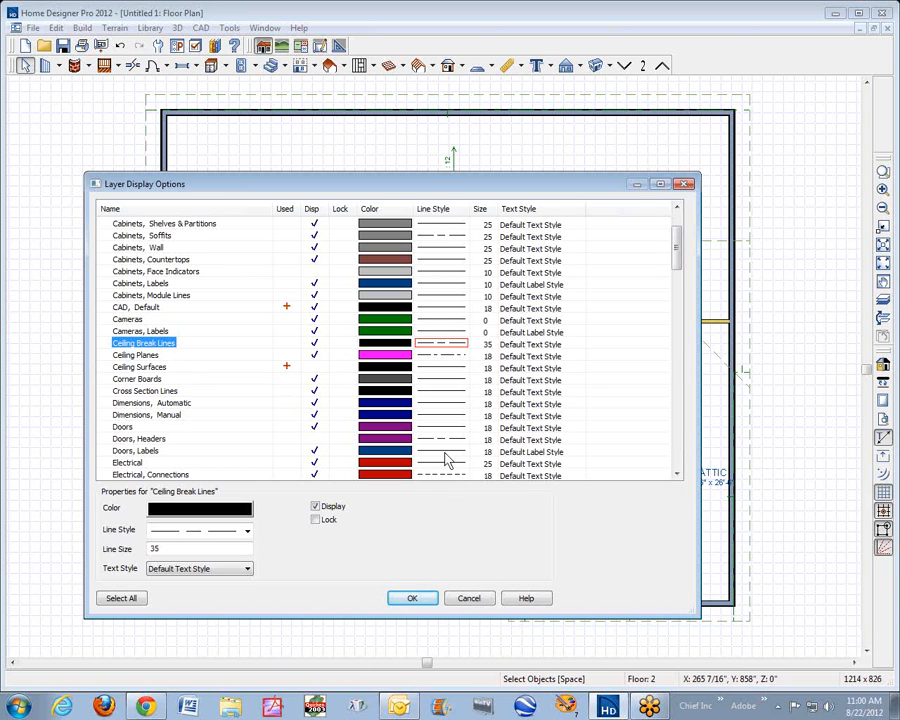
click(422, 598)
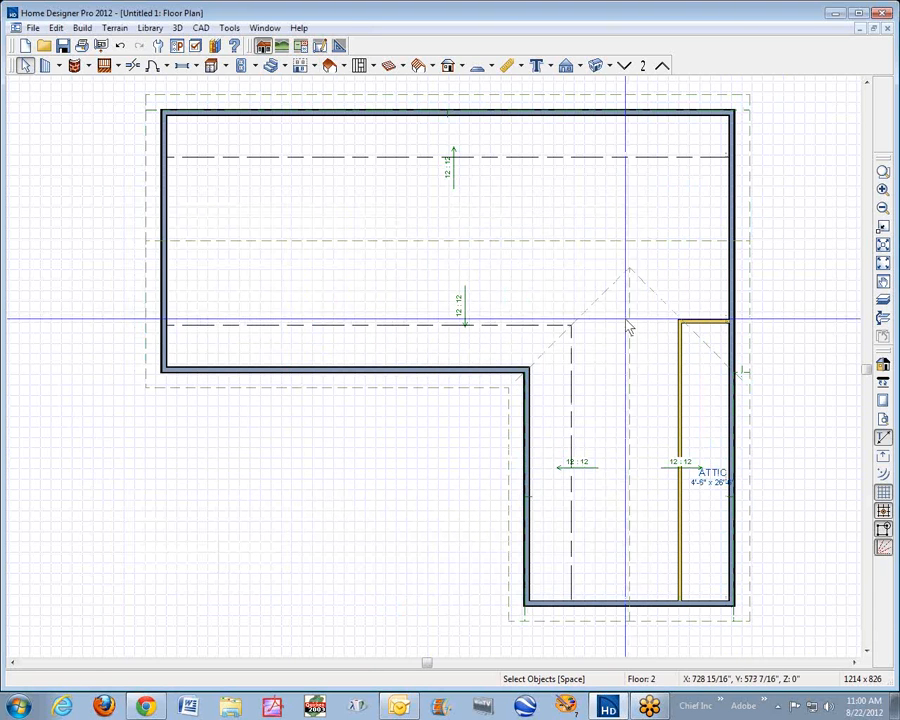
- Place two Auto Floating Dormers on the main roof's front slope and one on its back slope
click(95, 29)
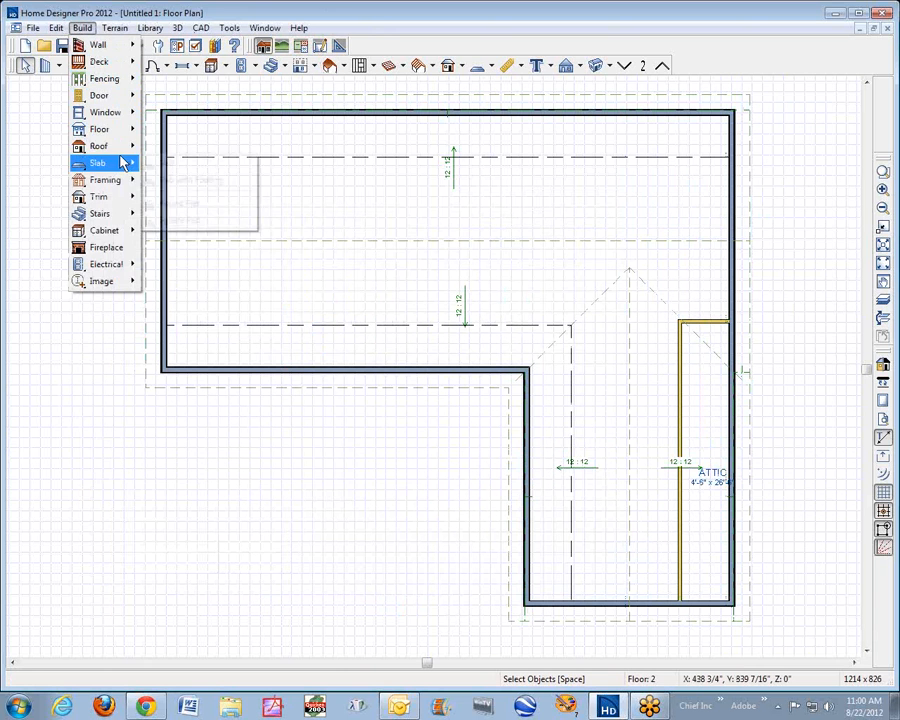
mouse_move(115, 137)
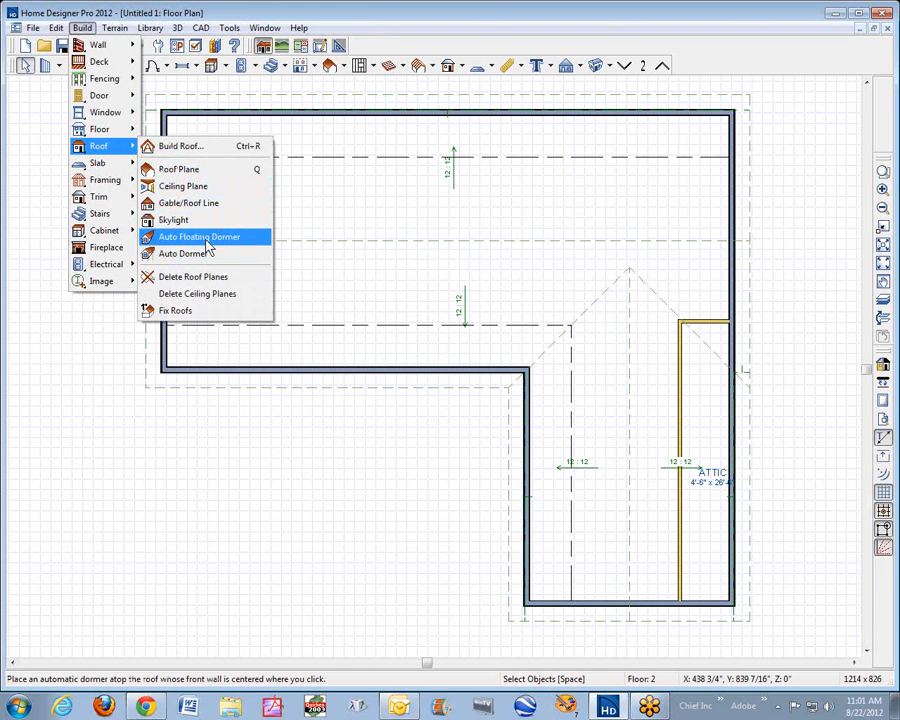
click(205, 240)
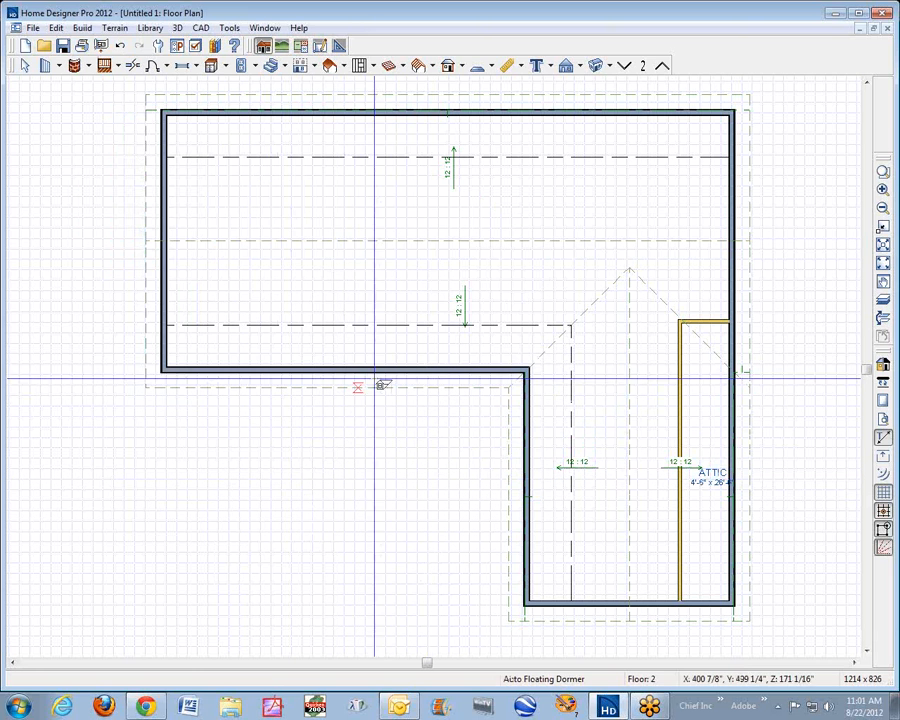
click(294, 325)
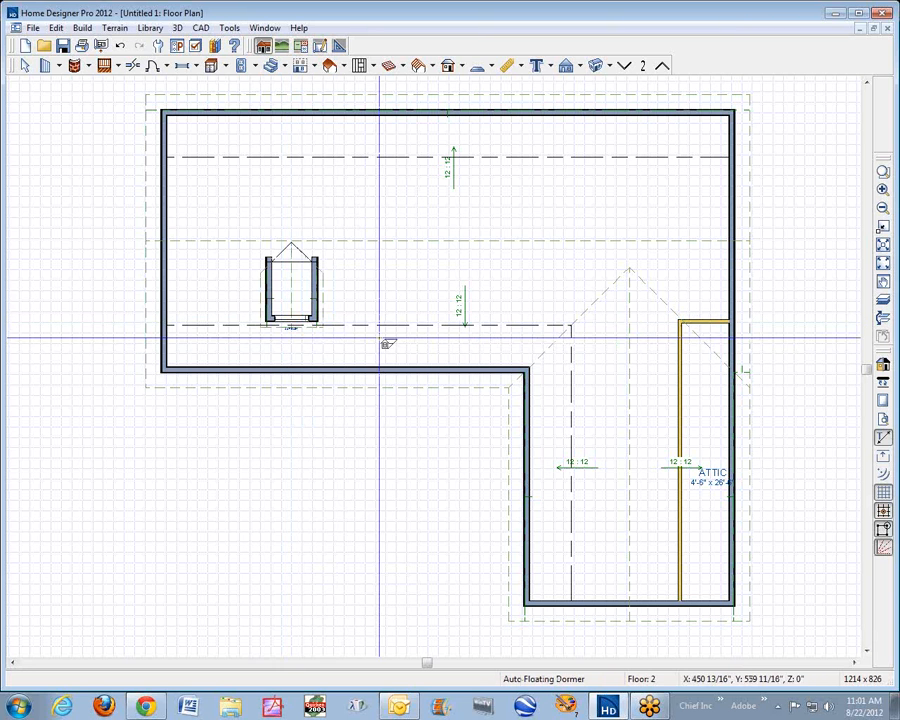
click(398, 264)
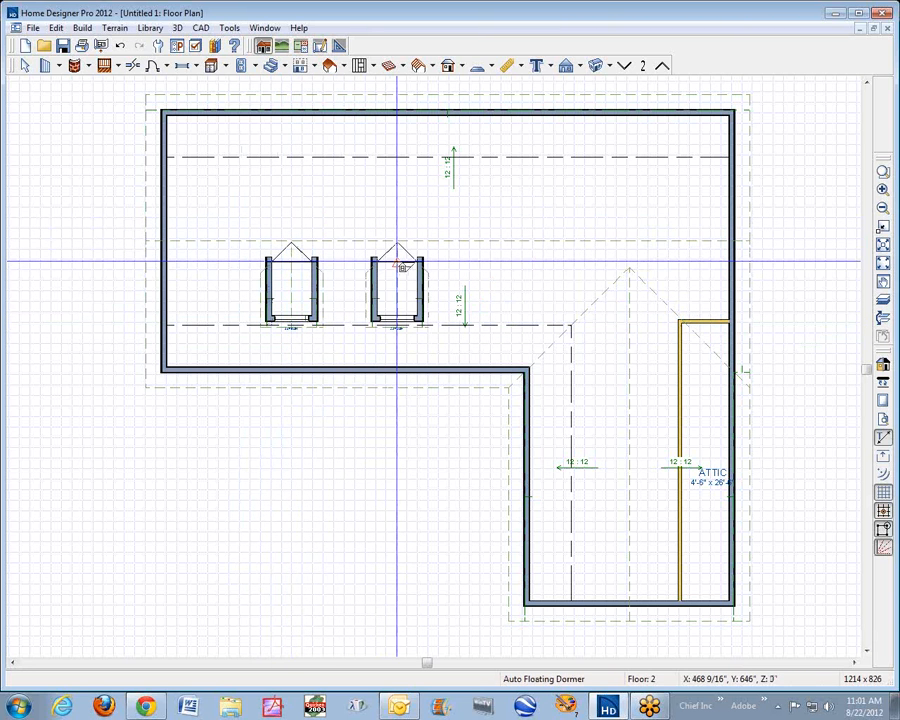
click(459, 240)
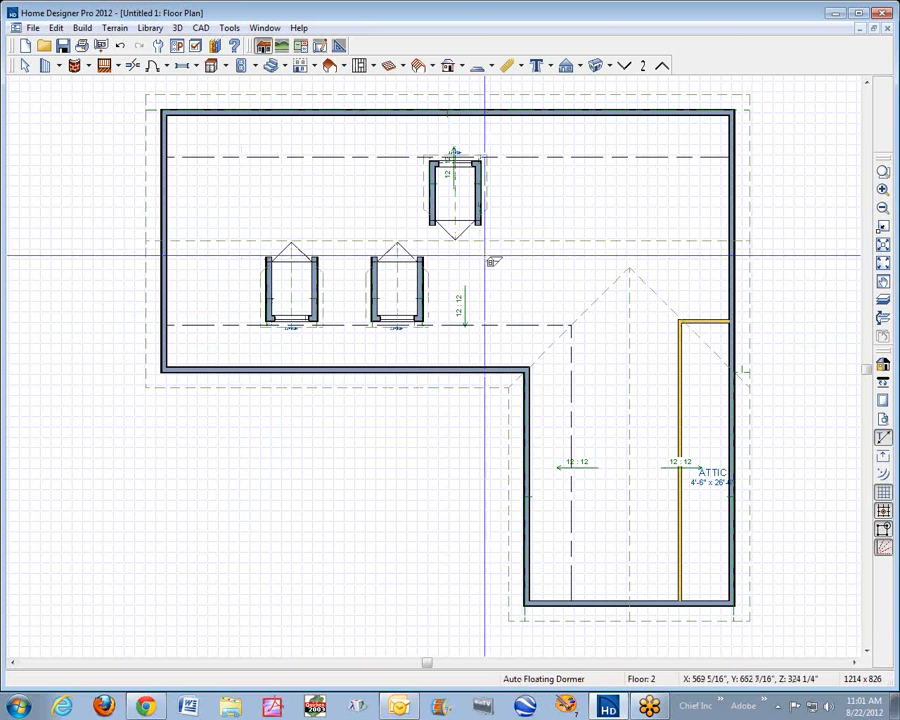
- Delete all three floating dormers from the main roof
key(space)
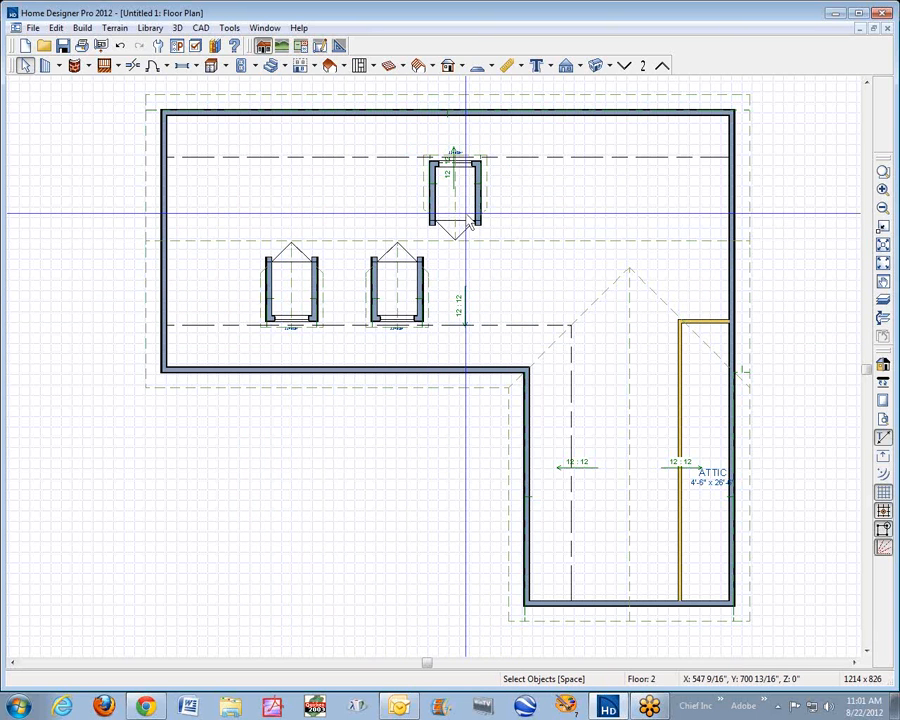
click(481, 207)
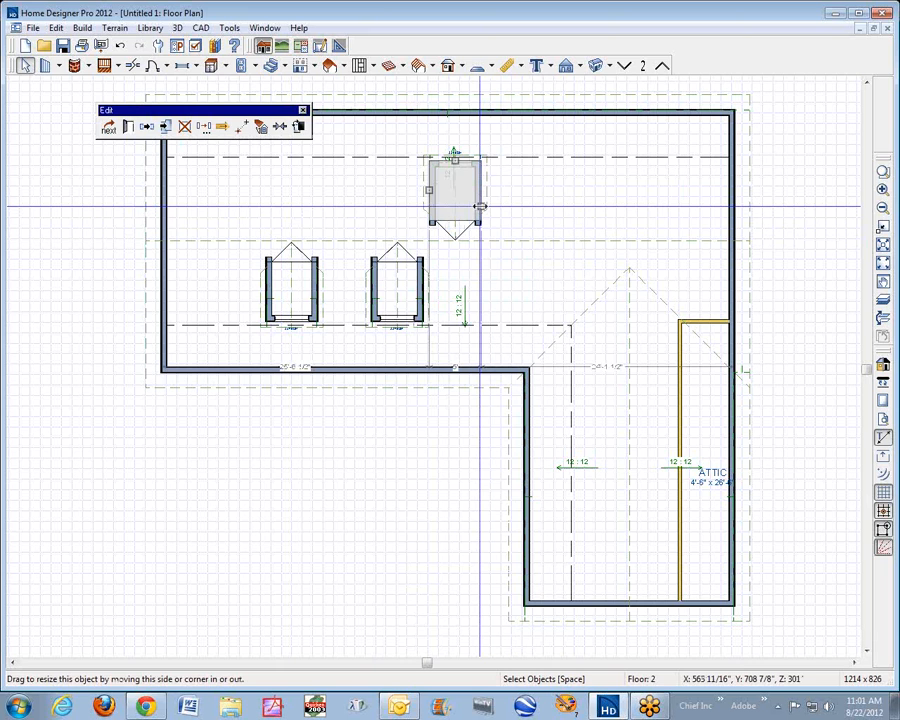
drag(481, 207, 318, 295)
key(Delete)
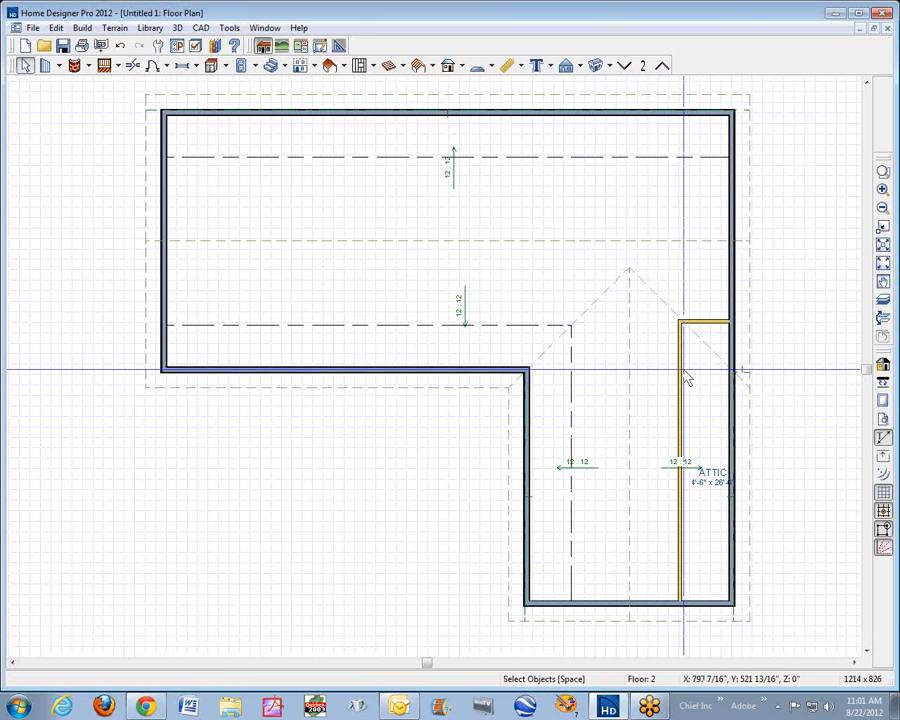
- Try to place an Auto Dormer on the main roof's front slope, which has no attic wall, and delete it
click(82, 27)
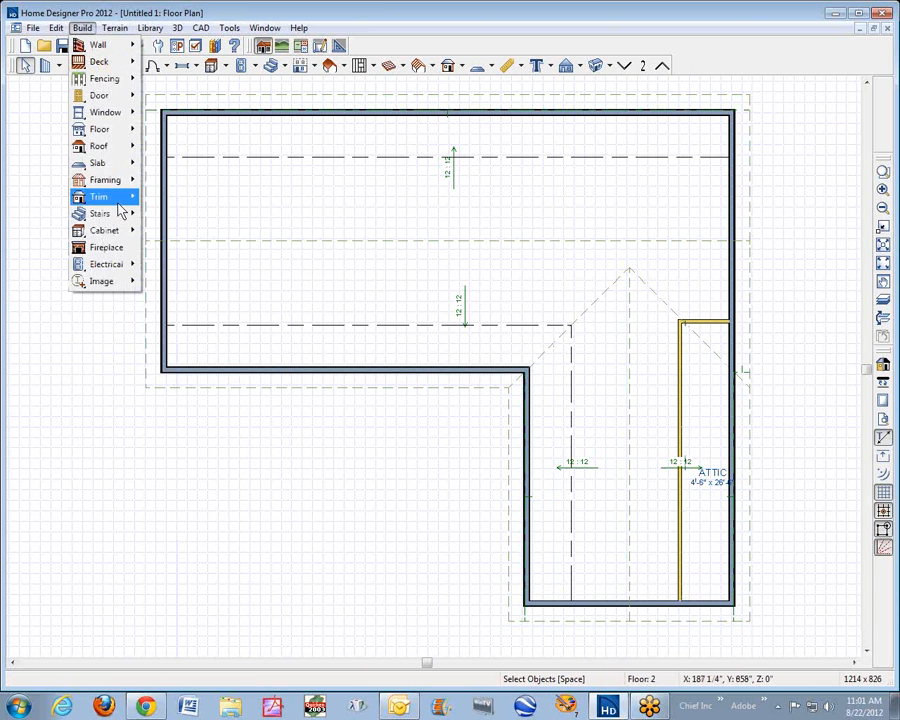
mouse_move(111, 165)
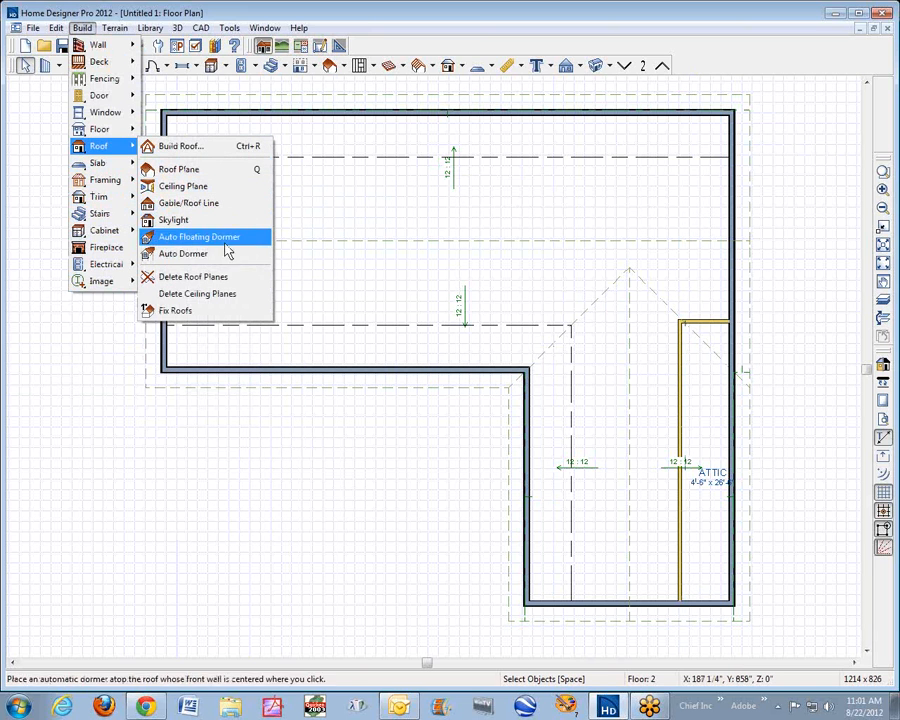
click(213, 256)
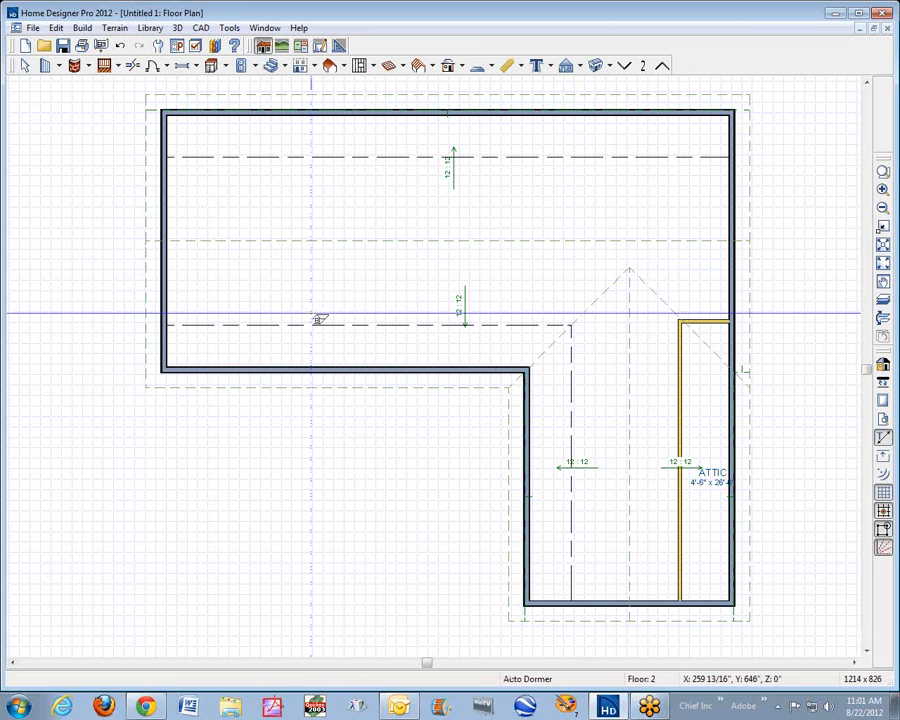
click(341, 330)
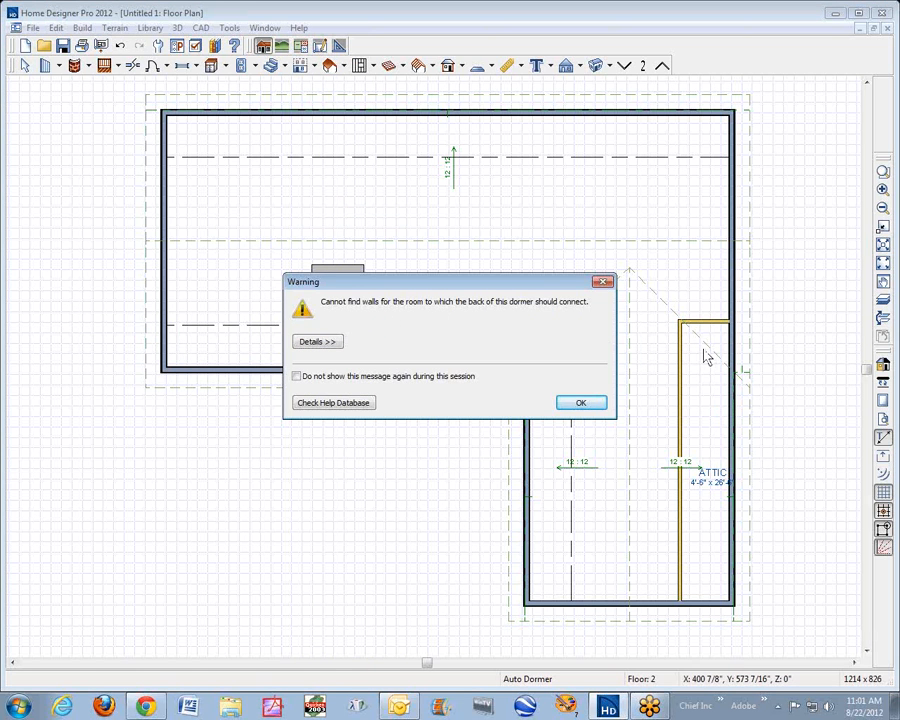
click(583, 403)
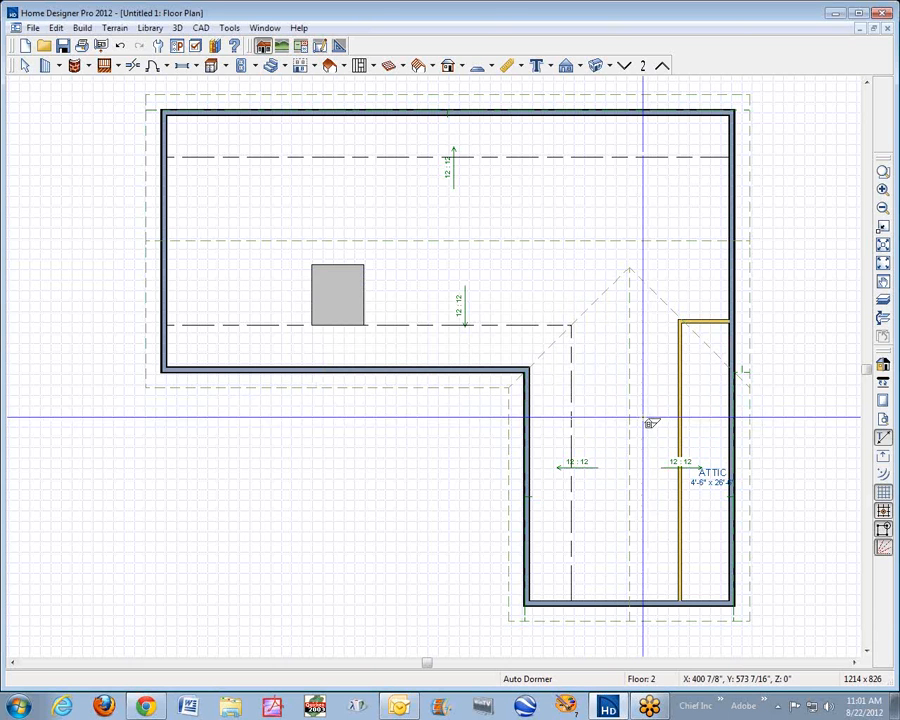
right_click(370, 296)
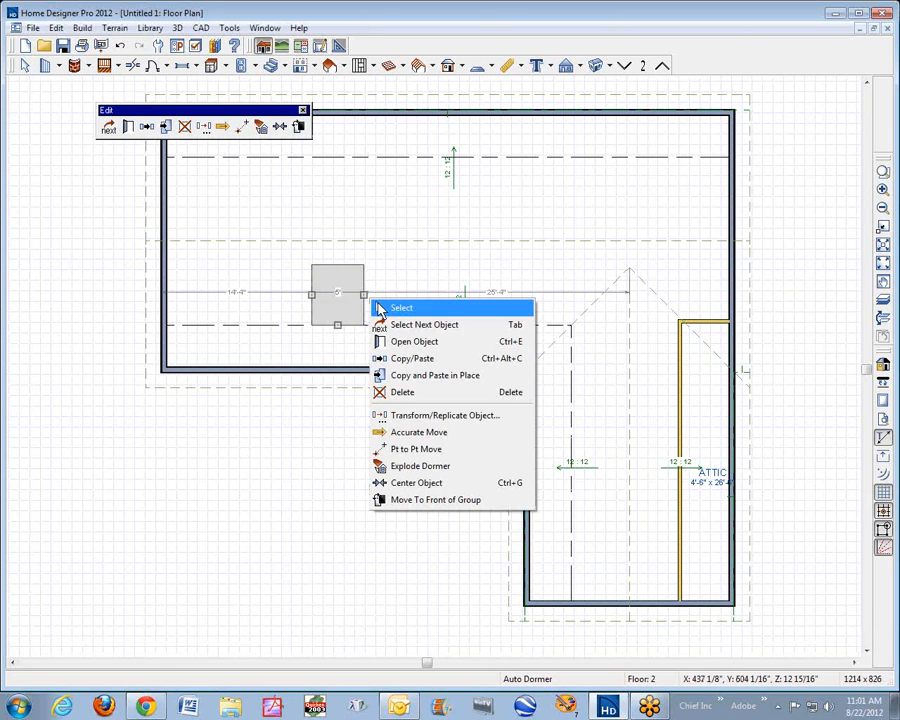
click(467, 396)
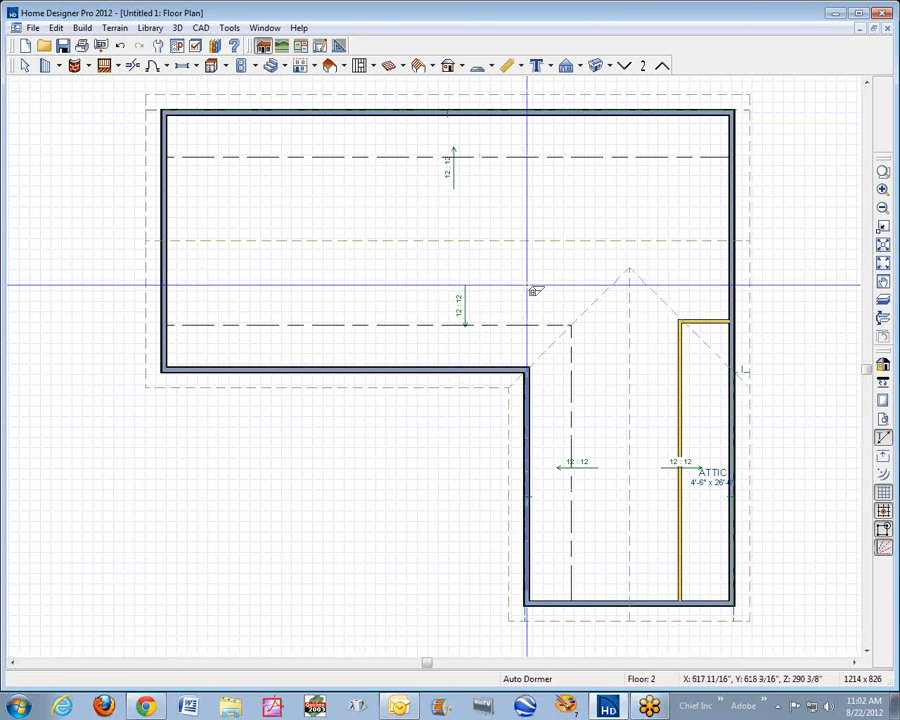
- Place an Auto Dormer on the wing's roof slope where the attic knee wall stands, about midway along the attic
click(701, 431)
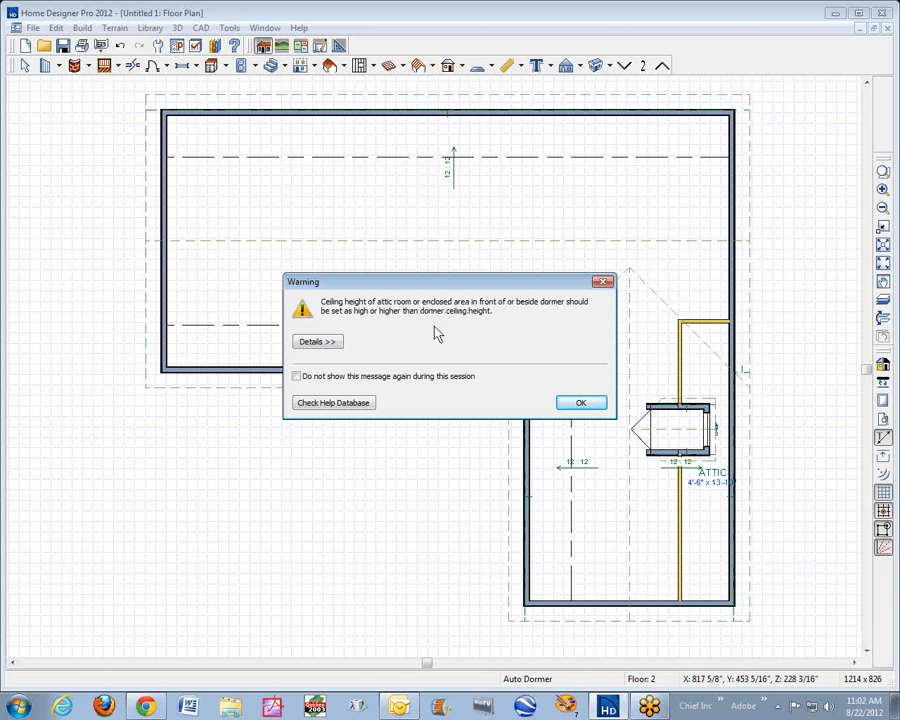
click(577, 404)
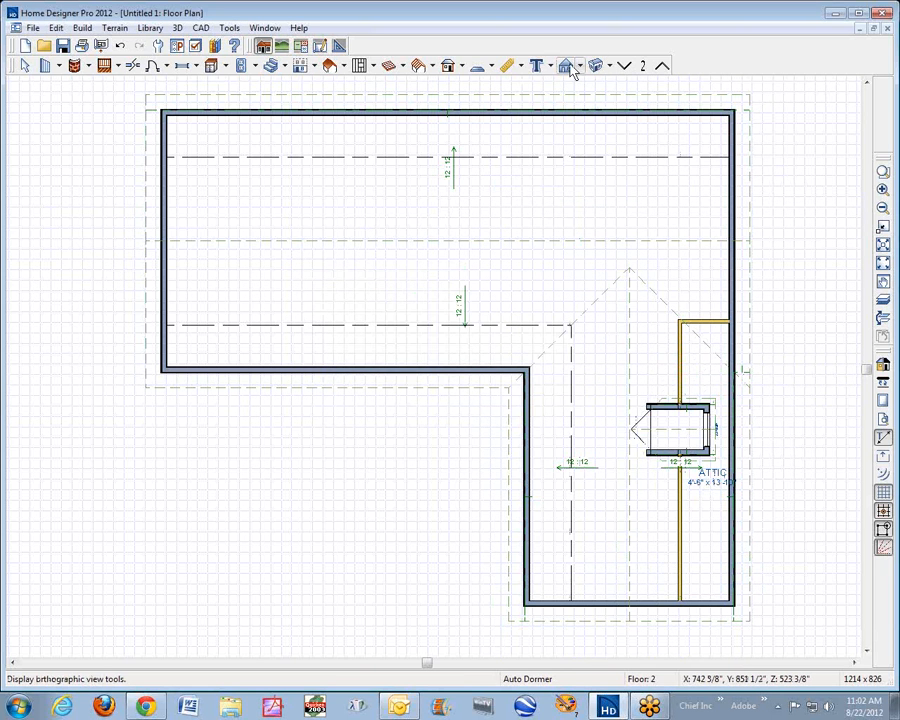
- Examine the wing's dormer and its window from inside the second floor with a Full Camera view, and close the view
click(609, 66)
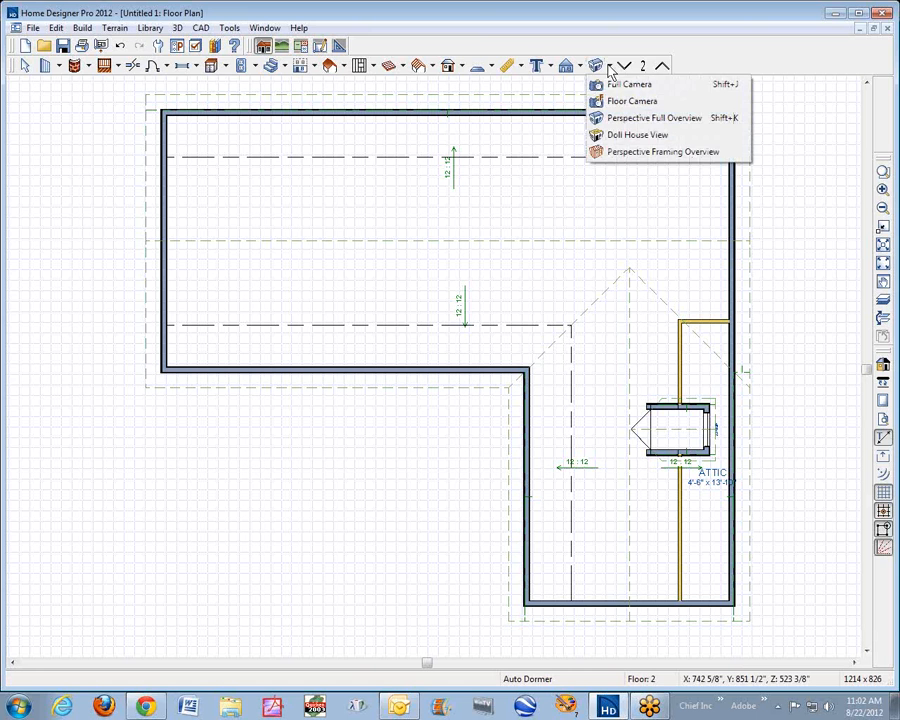
click(624, 85)
drag(517, 242, 700, 449)
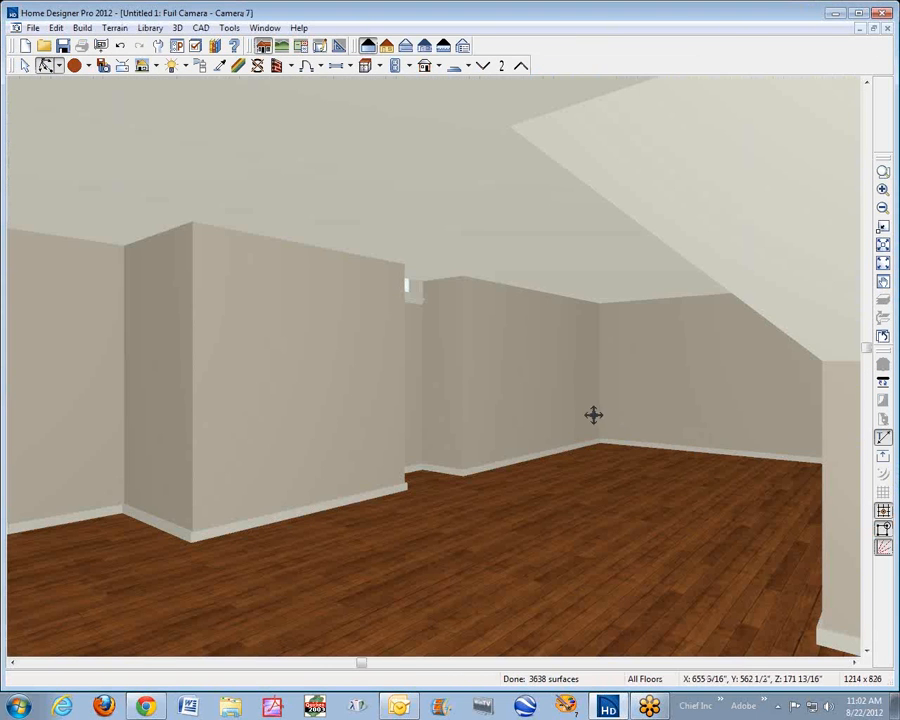
mouse_move(554, 402)
mouse_down()
mouse_move(496, 410)
mouse_move(542, 414)
mouse_move(549, 401)
mouse_up()
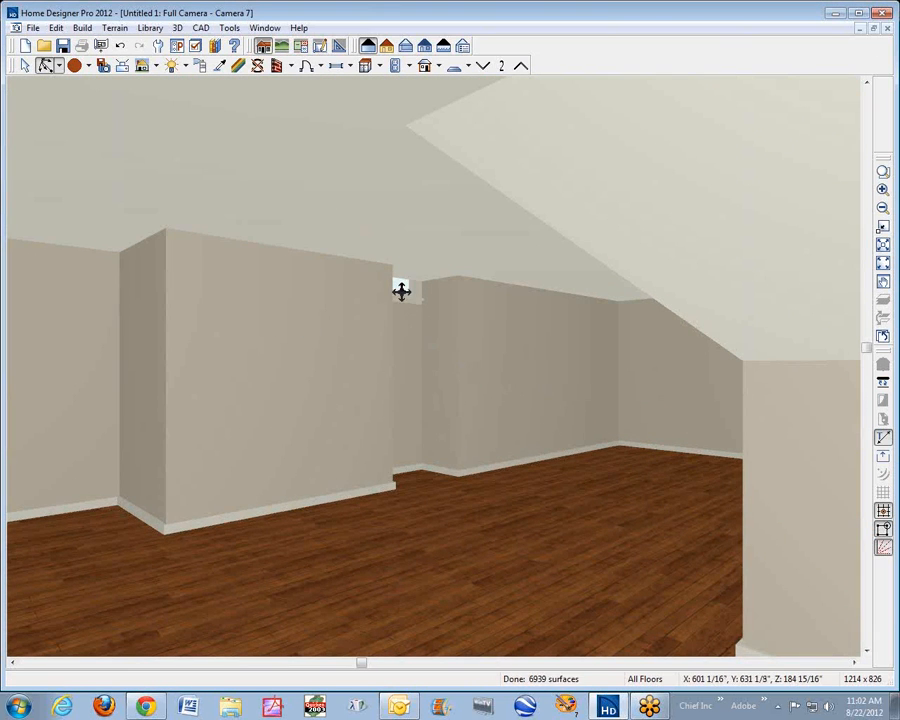
scroll(401, 289, up, 3)
scroll(401, 290, up, 3)
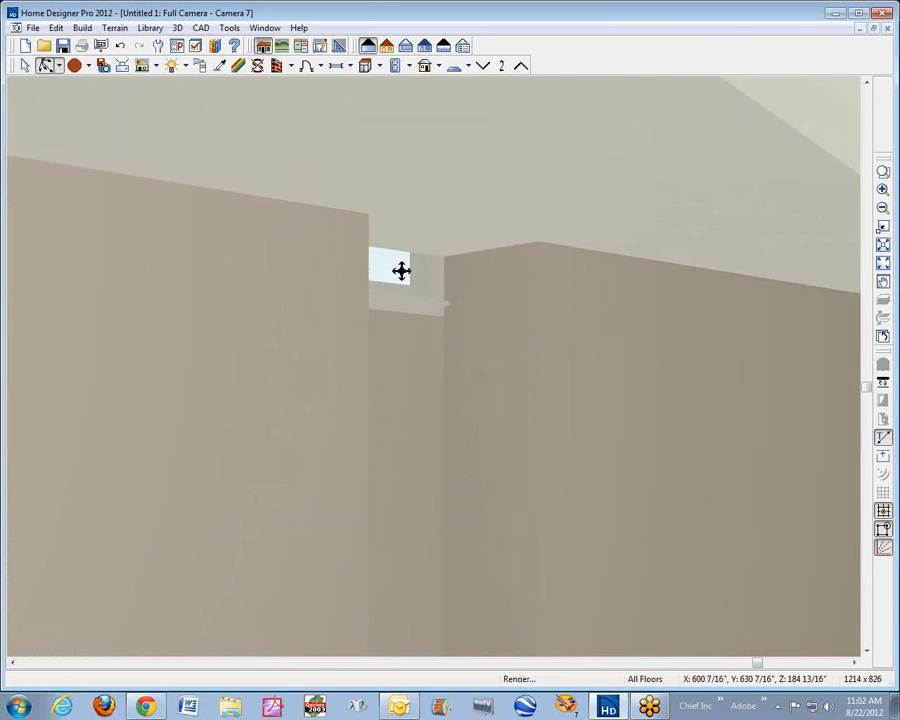
scroll(393, 267, down, 2)
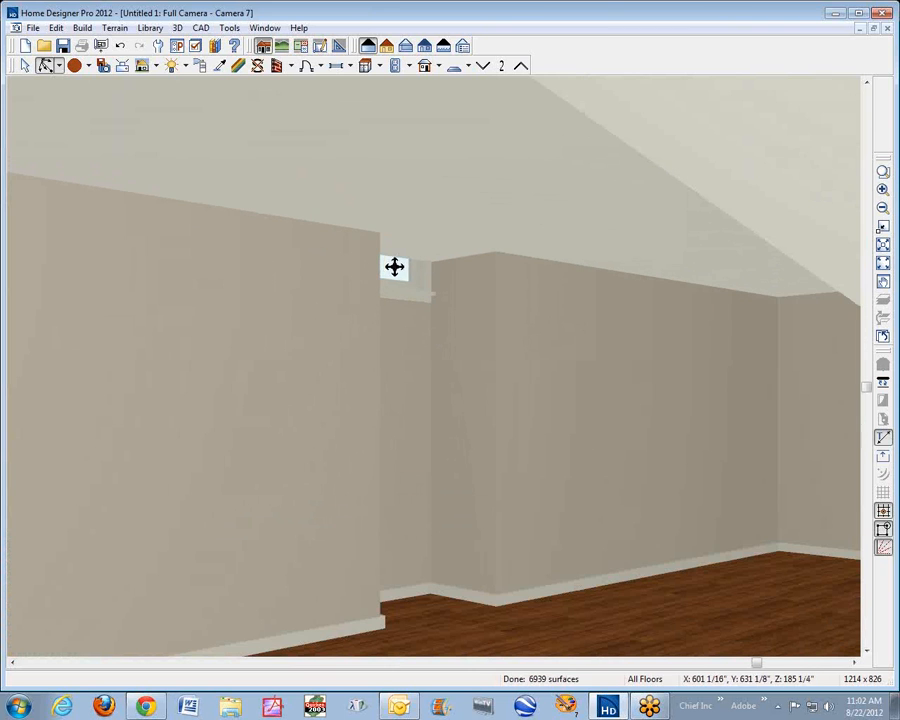
click(887, 29)
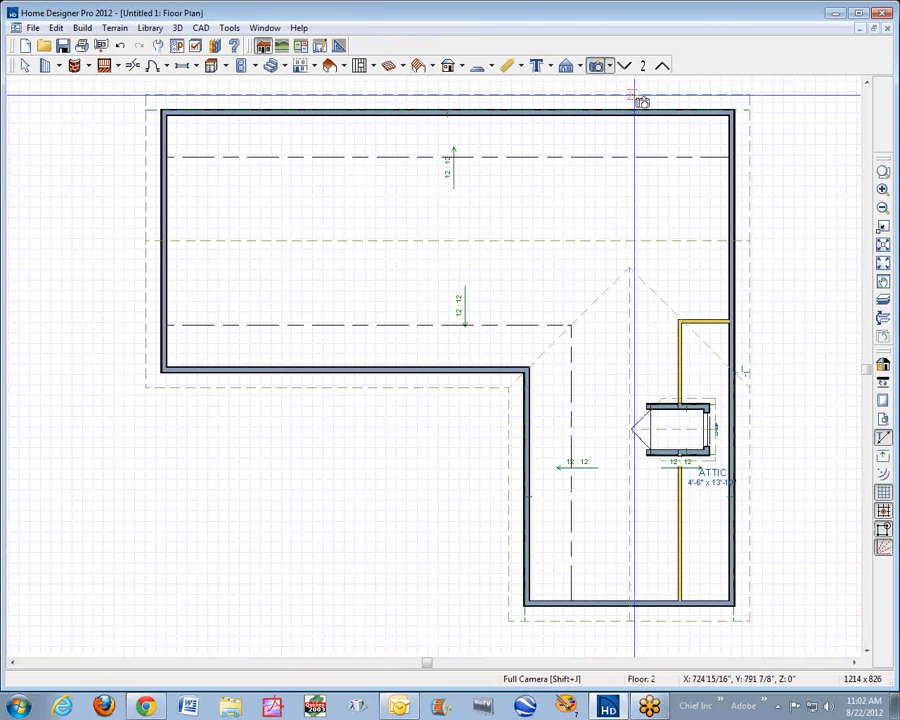
- Create a cross section across the wing facing the dormer, examine its front wall position, and return to the floor plan
click(566, 67)
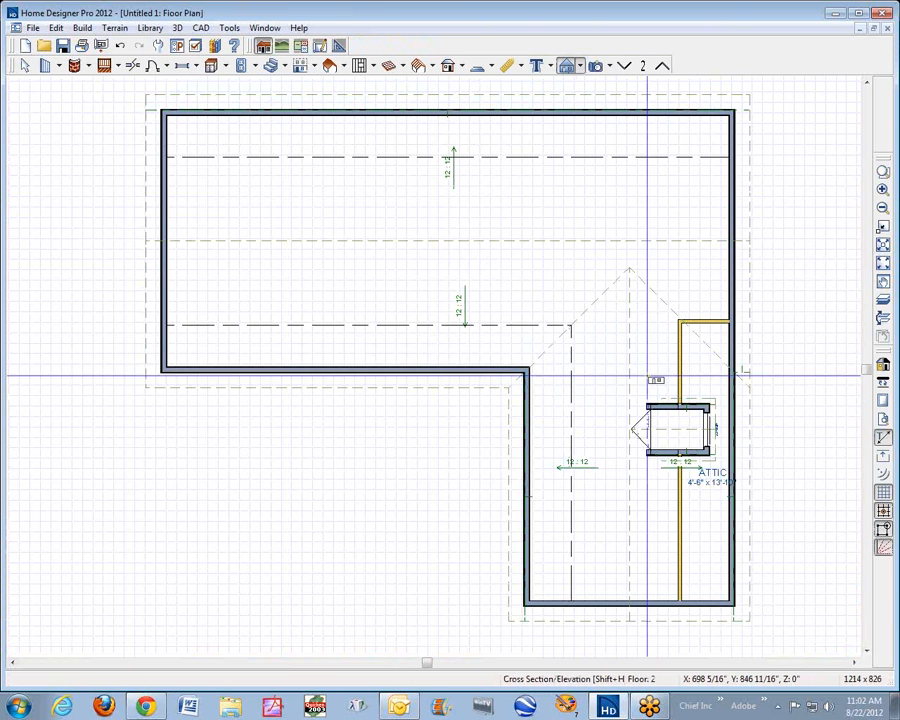
drag(631, 390, 633, 632)
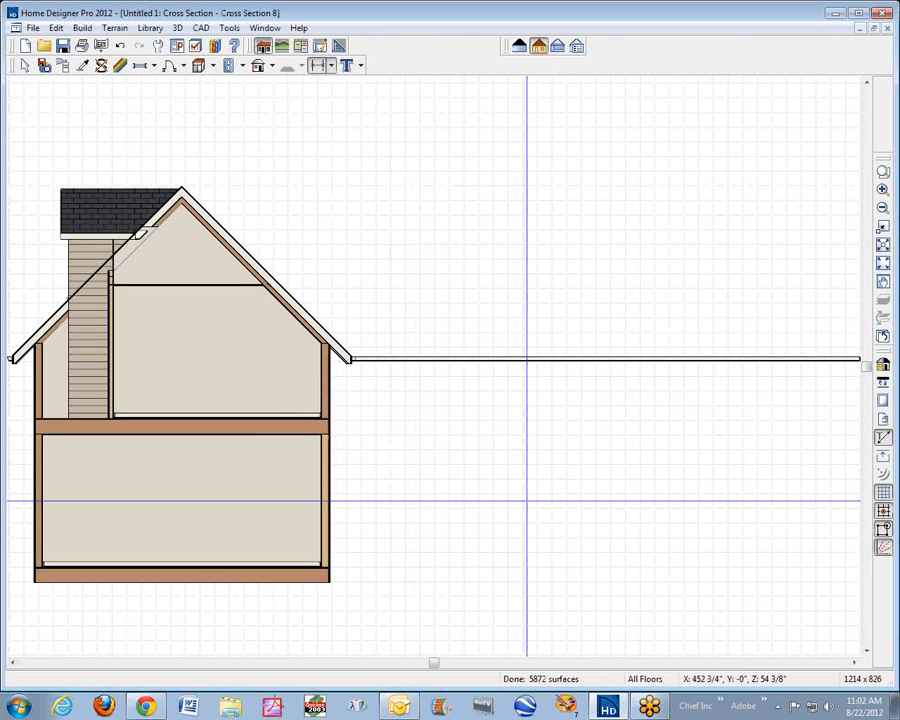
key(ctrl+Tab)
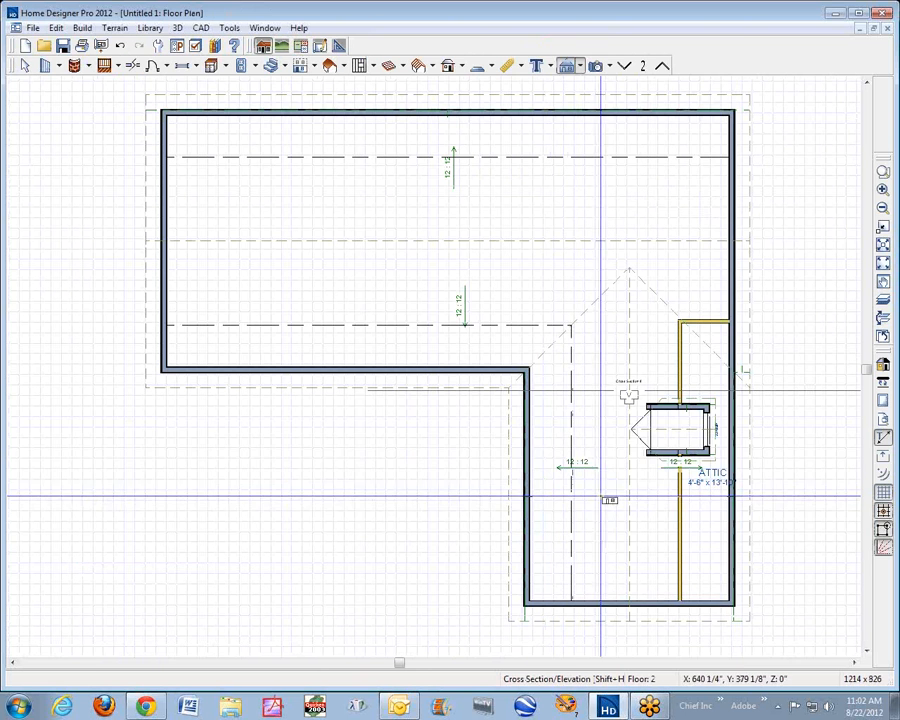
- Move the dormer outward so its front wall reaches the wing's outside wall, and check it in the cross section
key(space)
click(707, 433)
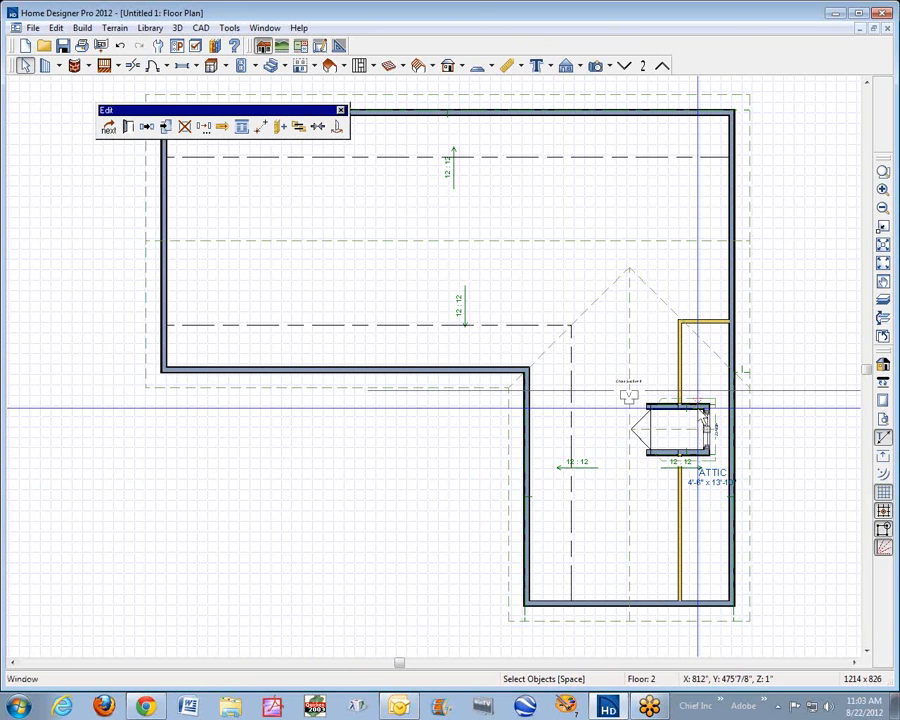
click(663, 453)
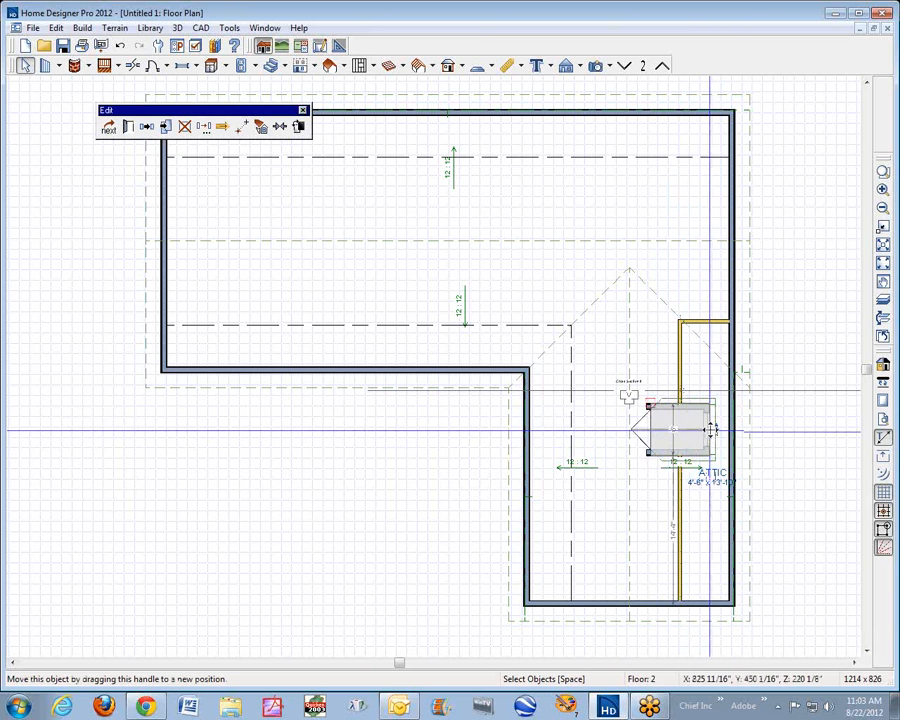
drag(711, 429, 738, 429)
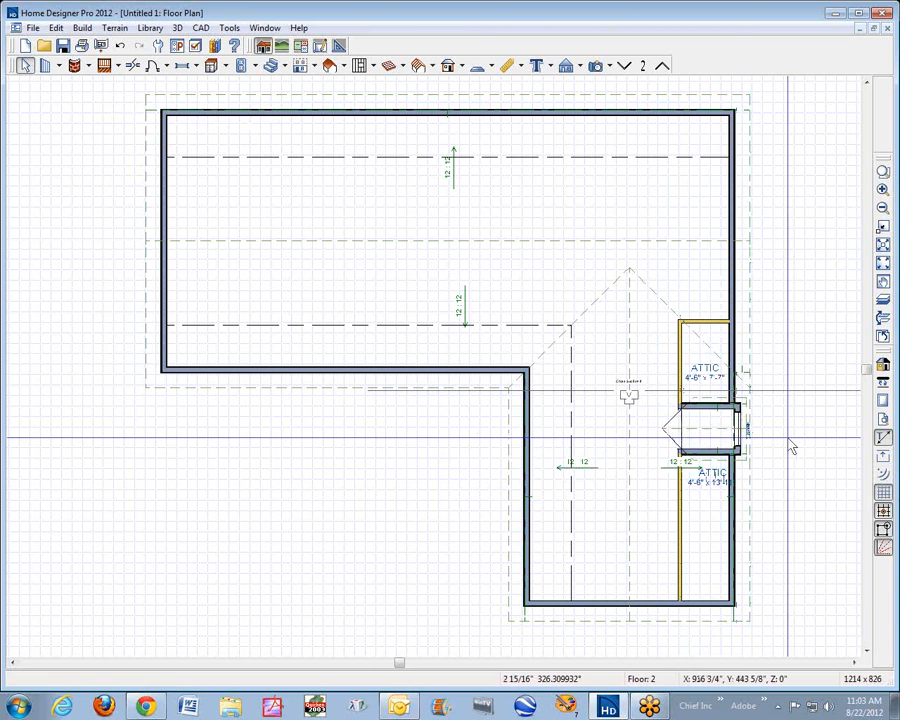
key(ctrl+Tab)
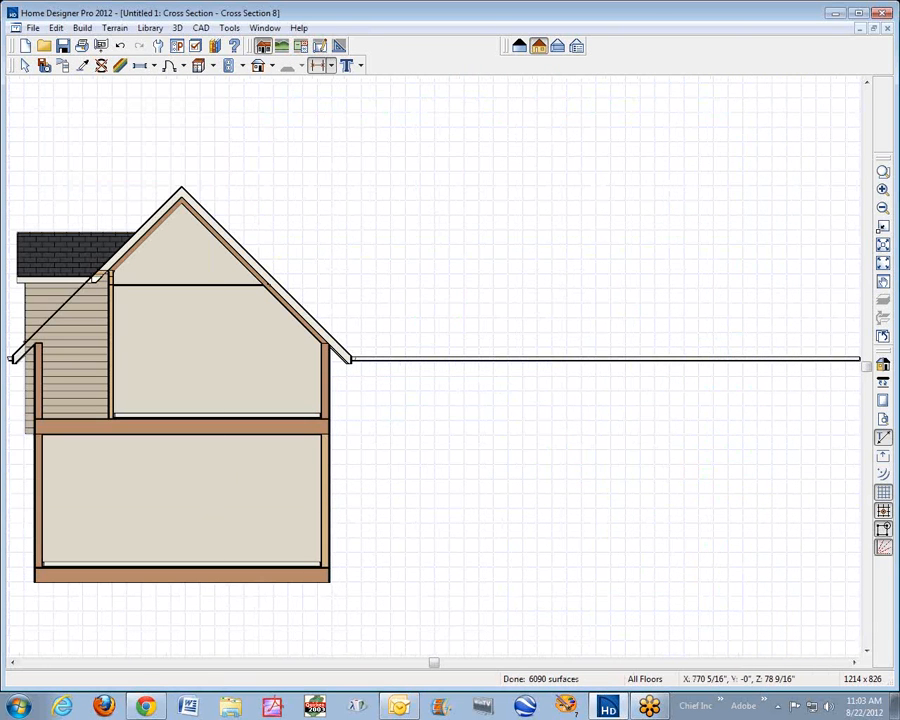
key(ctrl+Tab)
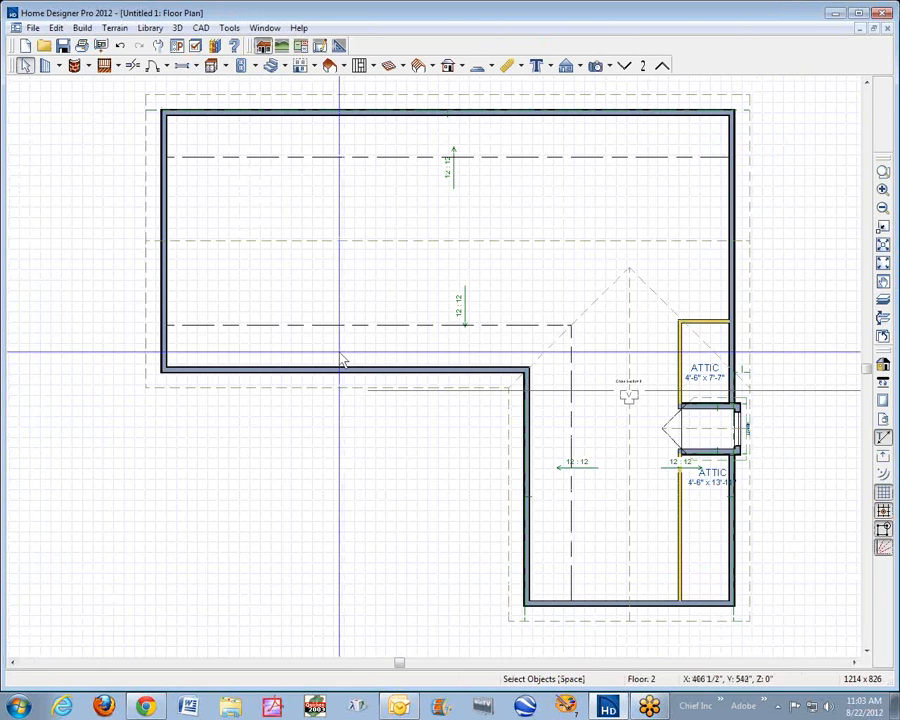
- Examine the moved dormer and its window from inside the second floor with a new Full Camera view
click(596, 66)
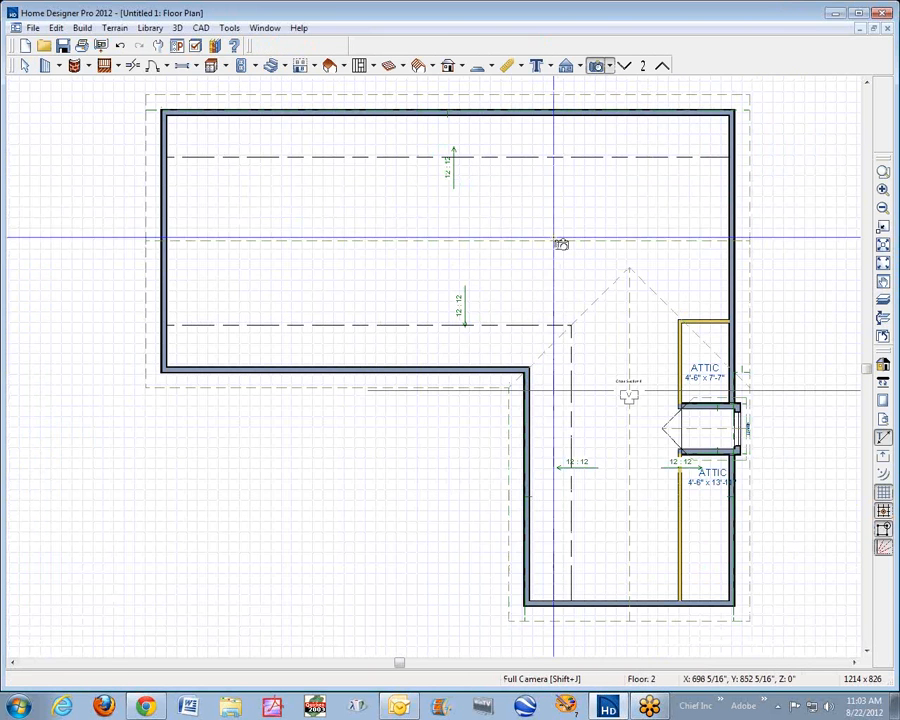
drag(527, 321, 748, 467)
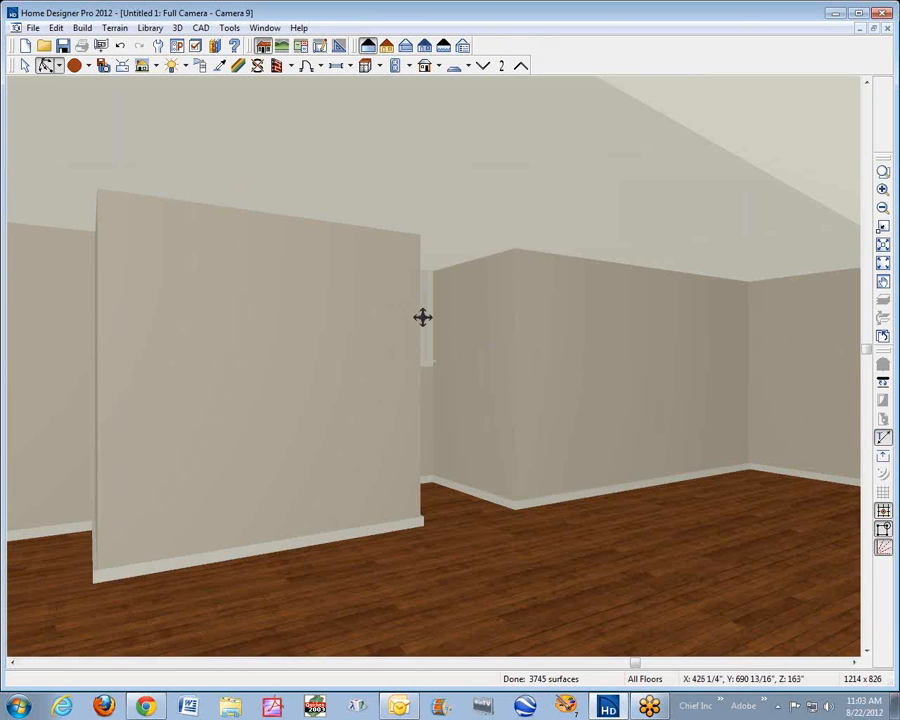
drag(462, 338, 429, 294)
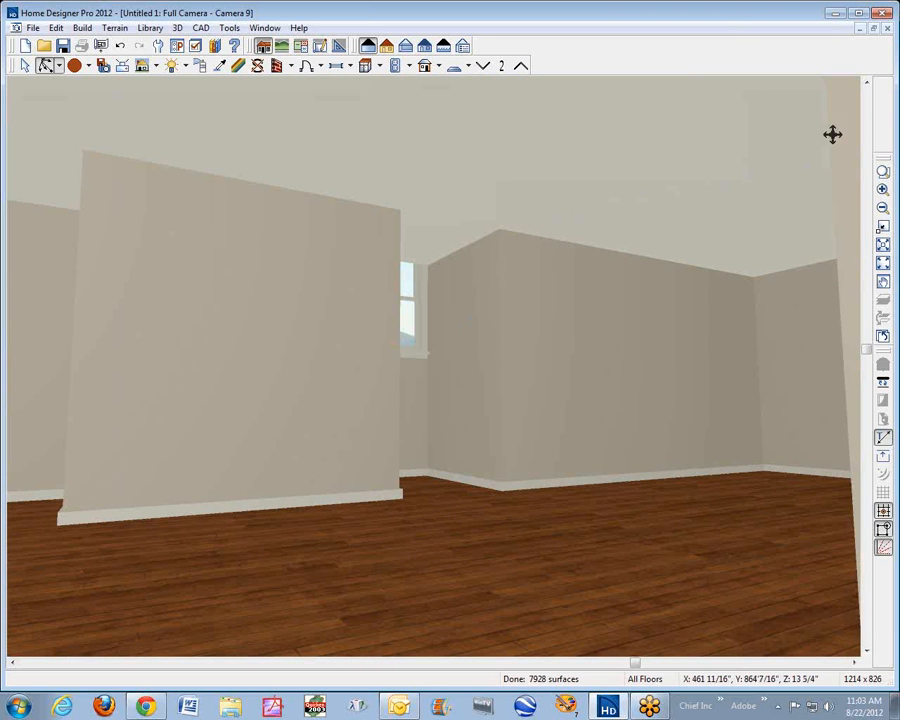
- Close the camera view and delete the dormer from the wing's second floor
click(886, 29)
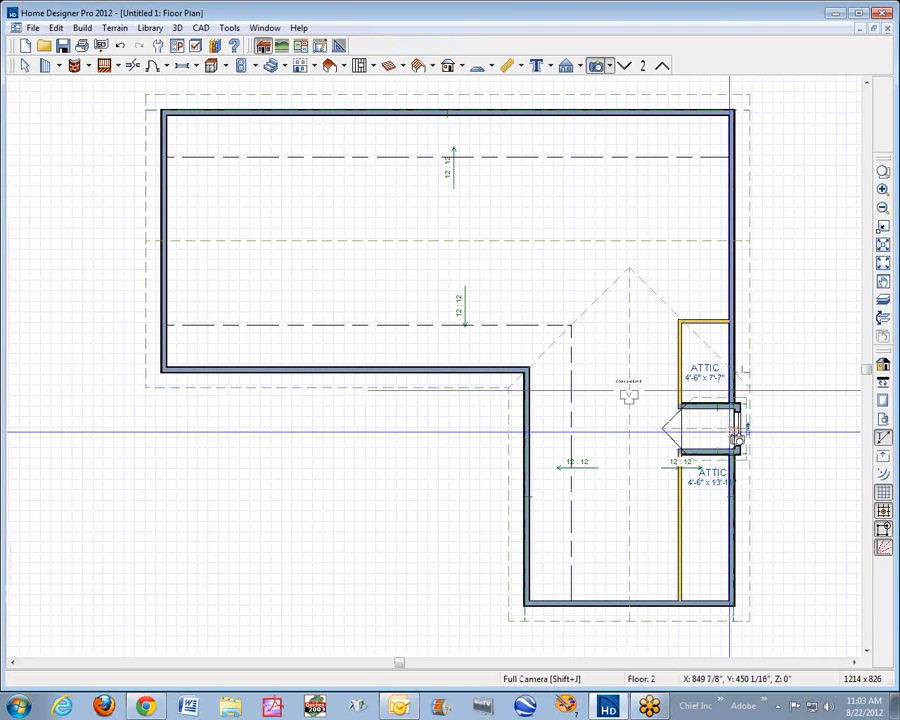
key(space)
click(728, 428)
key(Delete)
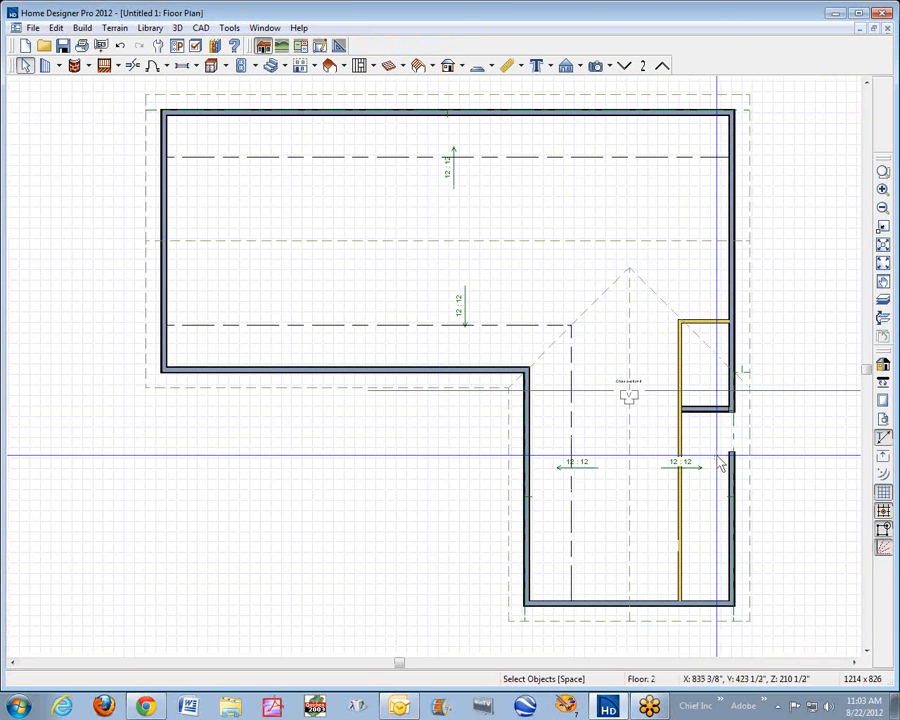
- Delete the wing's attic knee wall and the outside and attic wall pieces left around the removed dormer
click(704, 416)
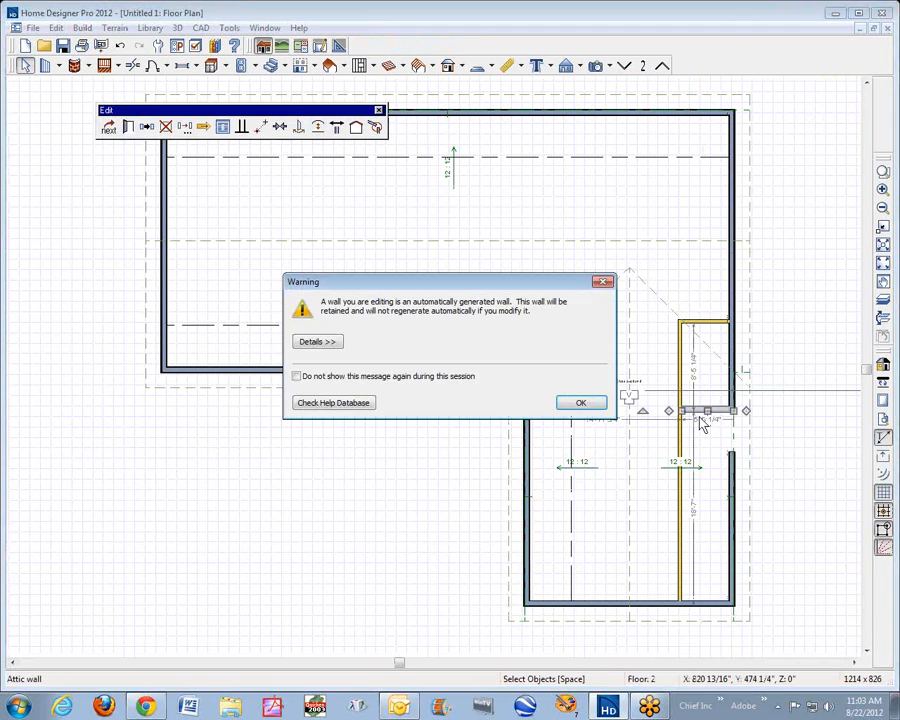
click(581, 402)
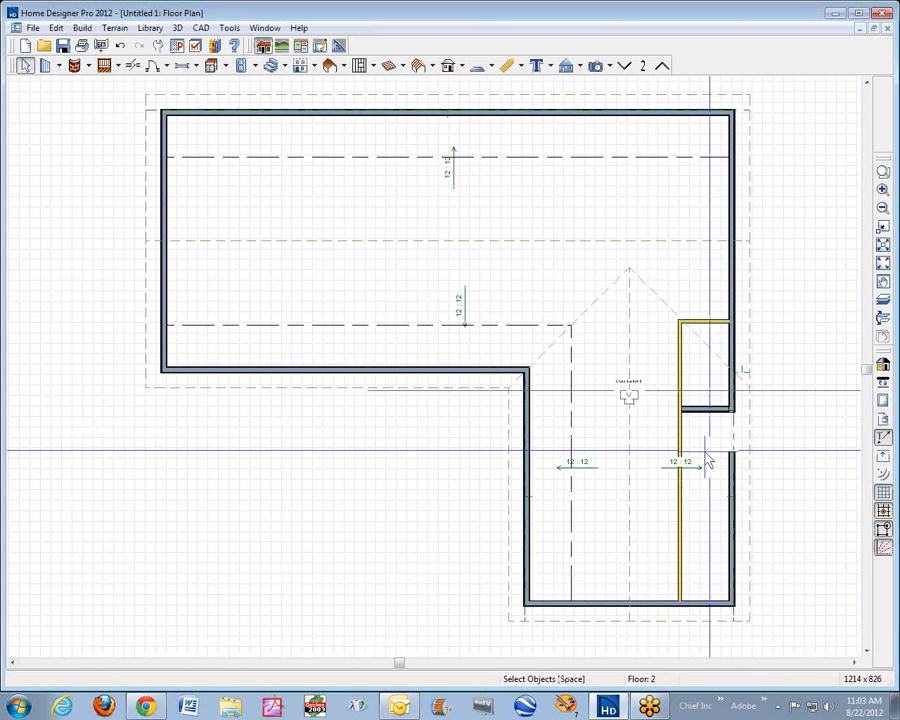
drag(681, 450, 736, 446)
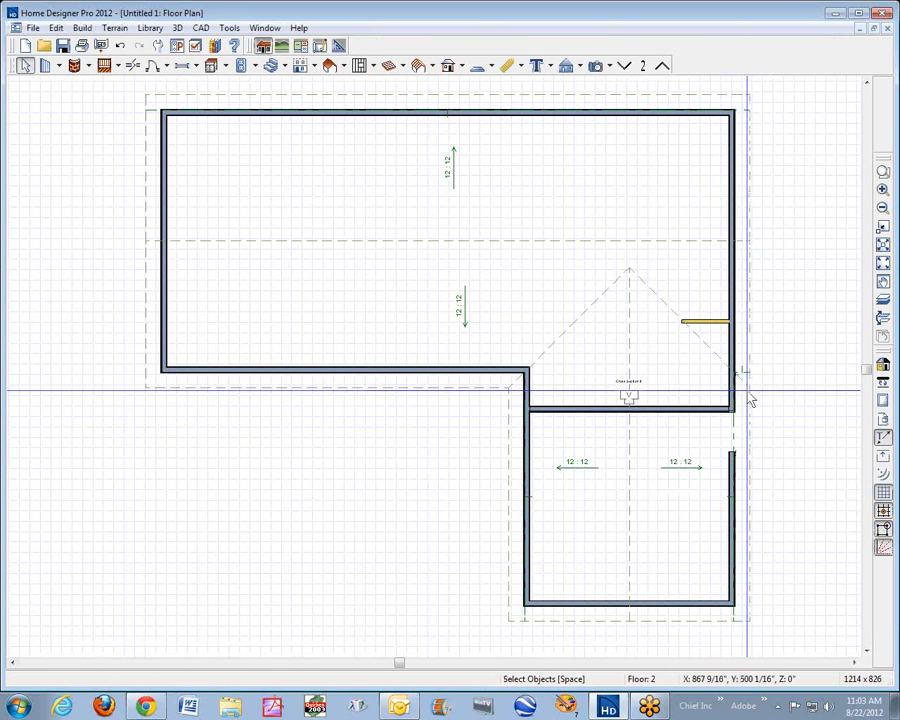
click(734, 476)
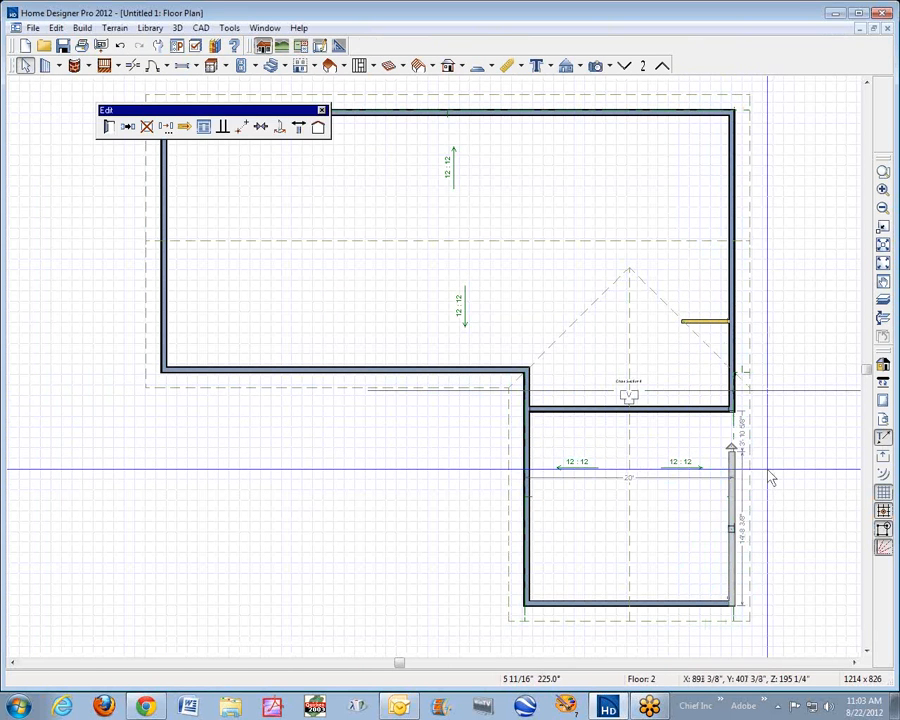
click(739, 426)
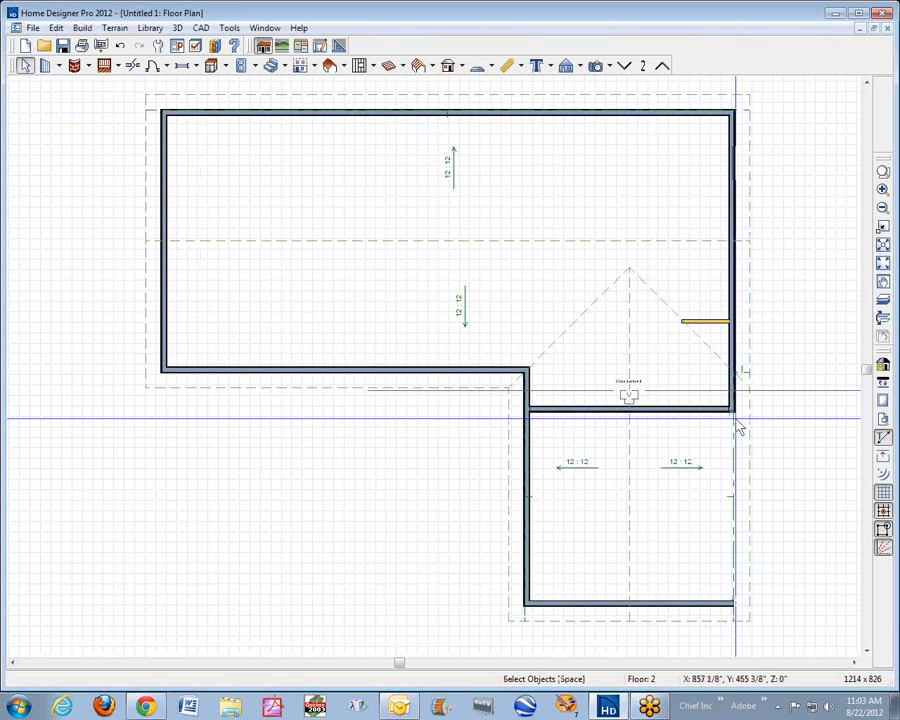
click(744, 415)
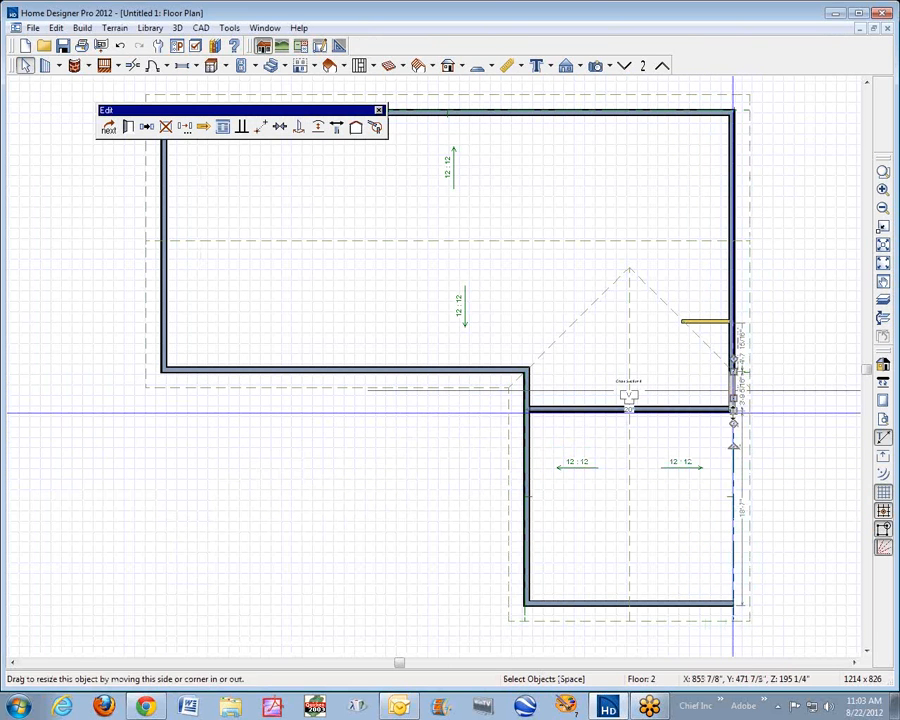
mouse_move(734, 410)
mouse_down()
mouse_move(733, 364)
mouse_move(755, 384)
mouse_move(731, 410)
mouse_move(745, 411)
mouse_up()
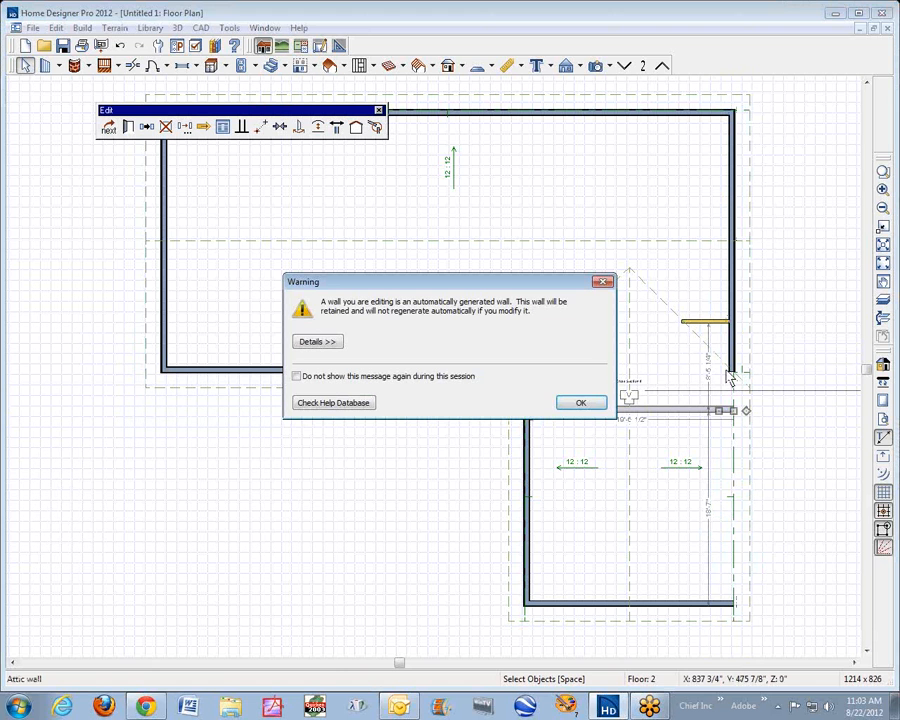
click(602, 405)
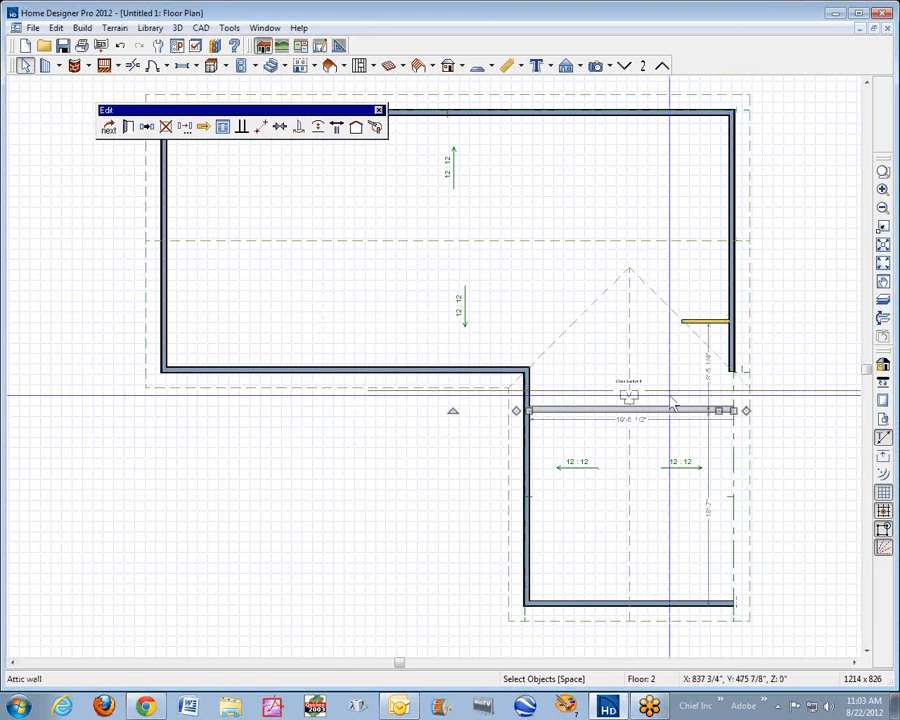
- Extend the main outside wall to the wing's far corner and delete the leftover short attic wall
click(736, 369)
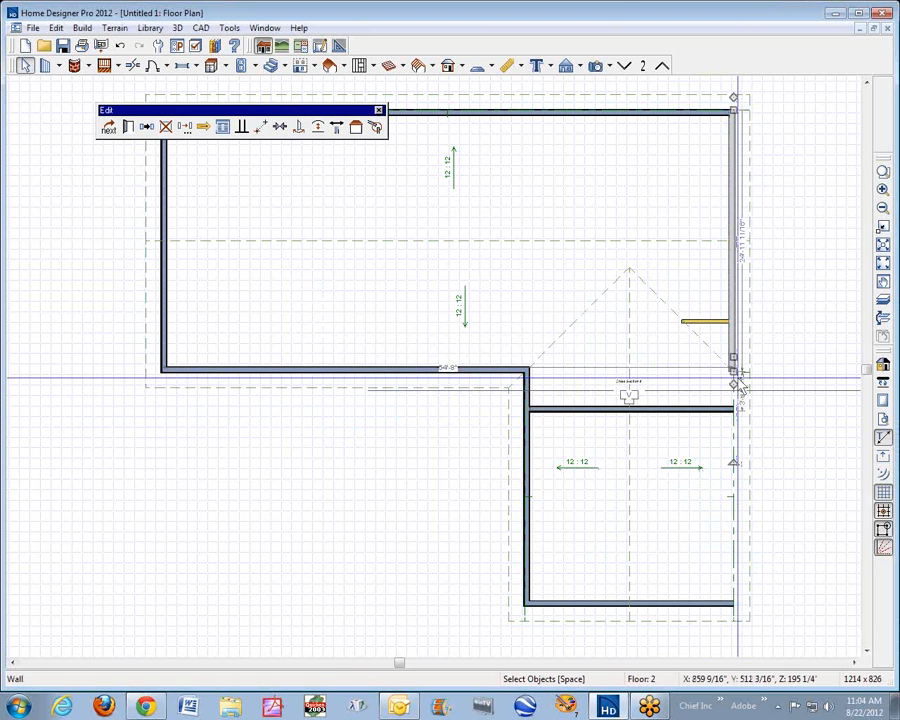
drag(734, 371, 734, 500)
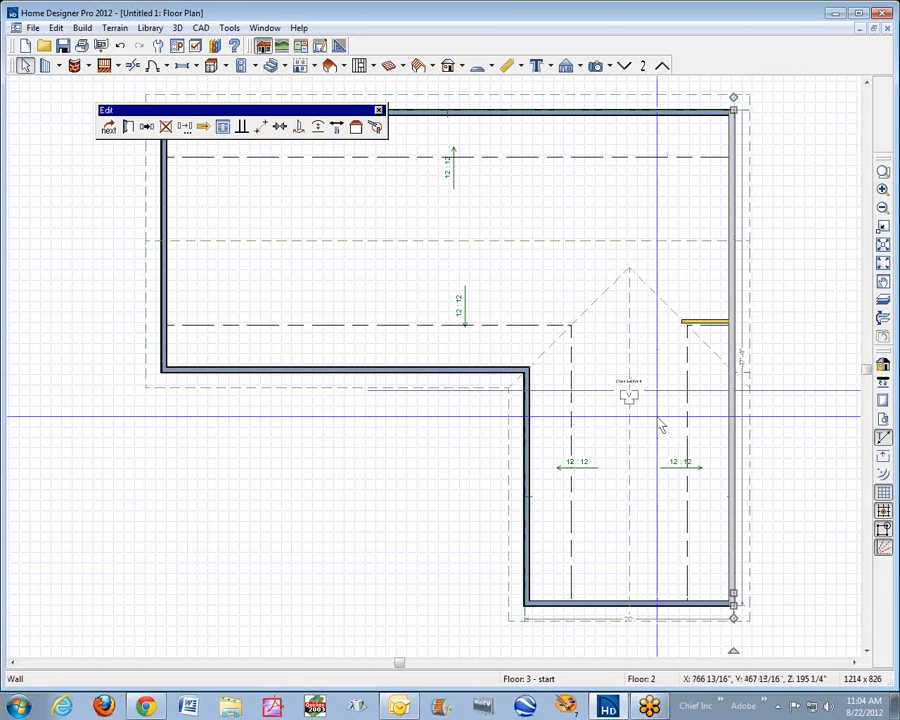
click(701, 321)
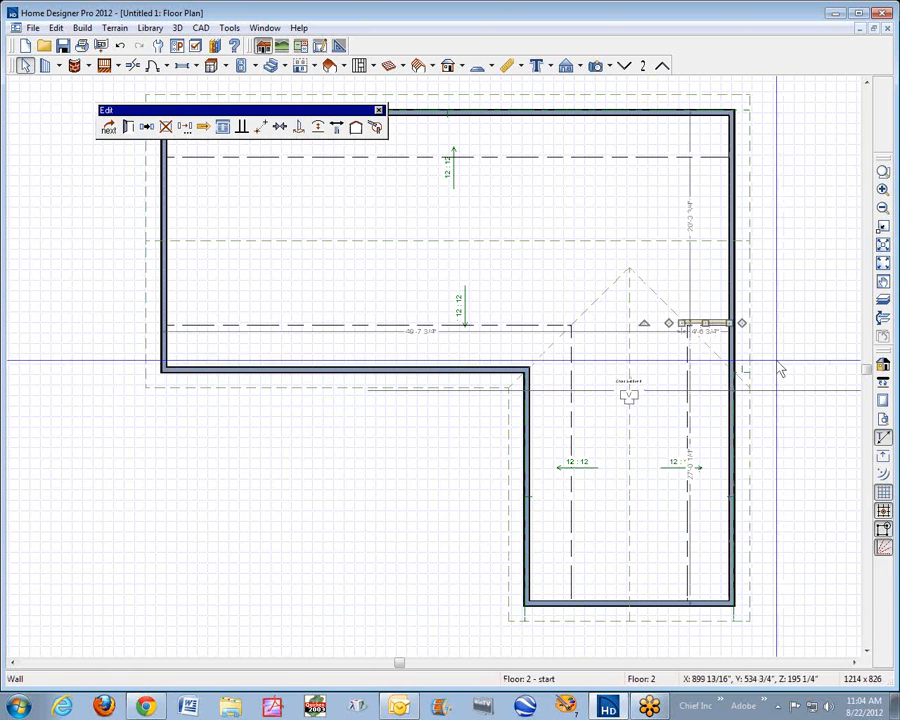
key(Delete)
- Place four Auto Floating Dormers on the wing, two along each of its opposite outside walls
click(78, 29)
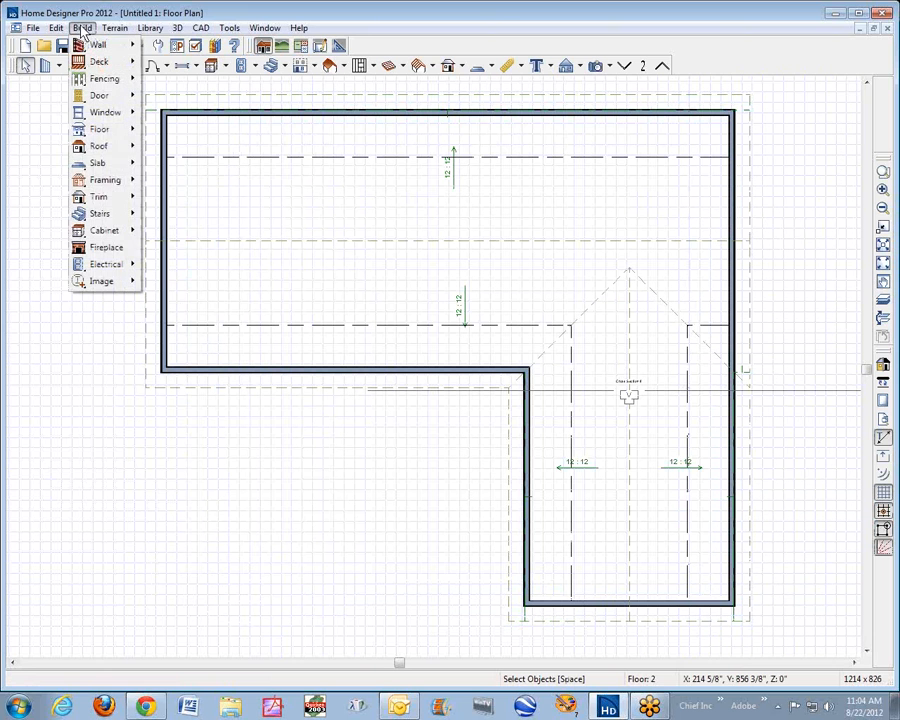
mouse_move(114, 152)
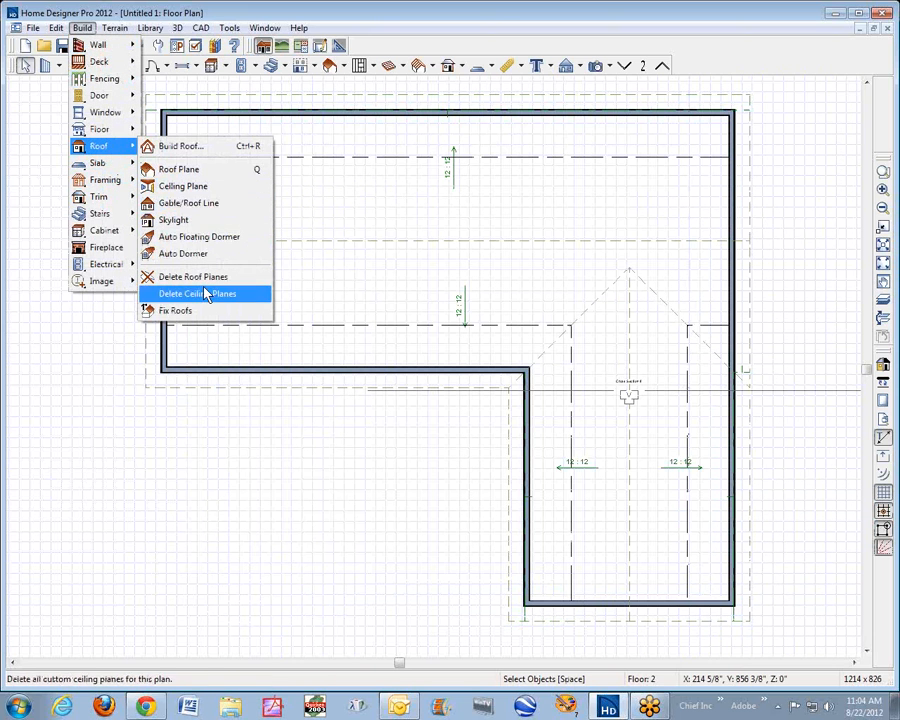
click(228, 237)
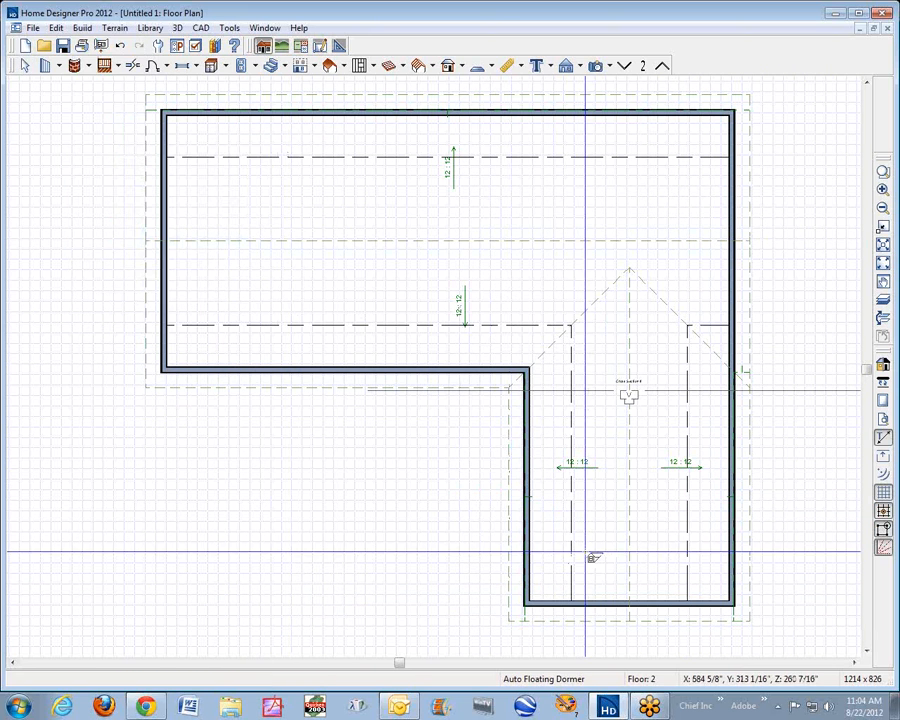
click(535, 445)
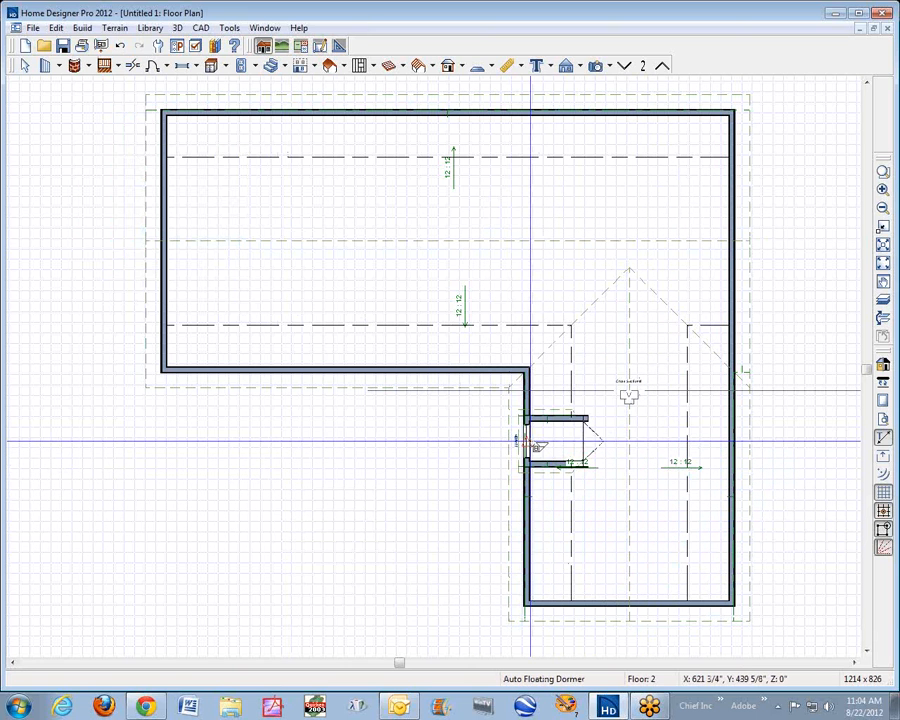
click(528, 538)
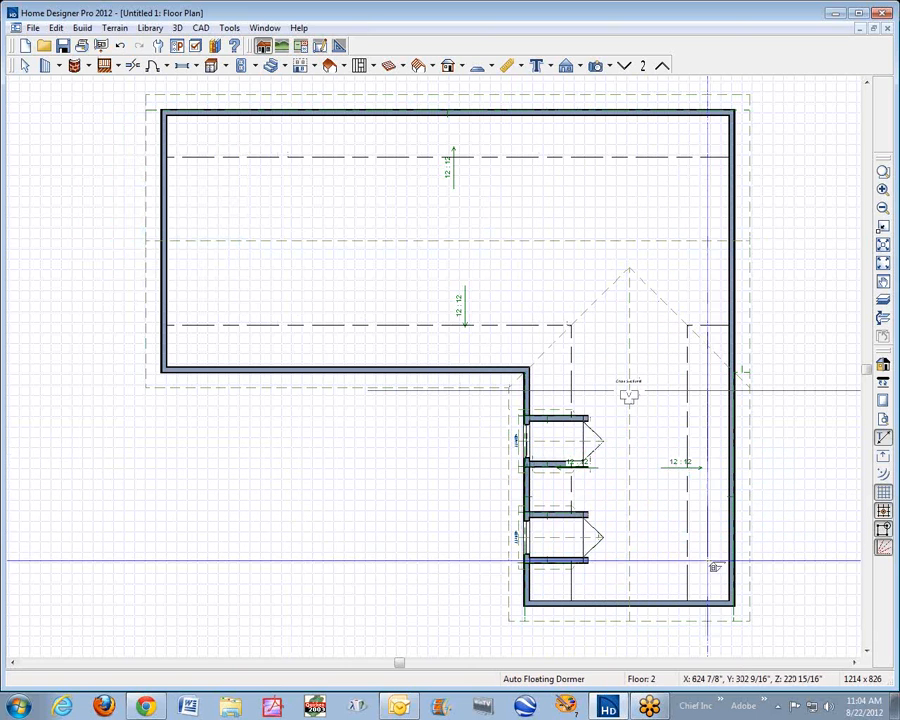
click(734, 430)
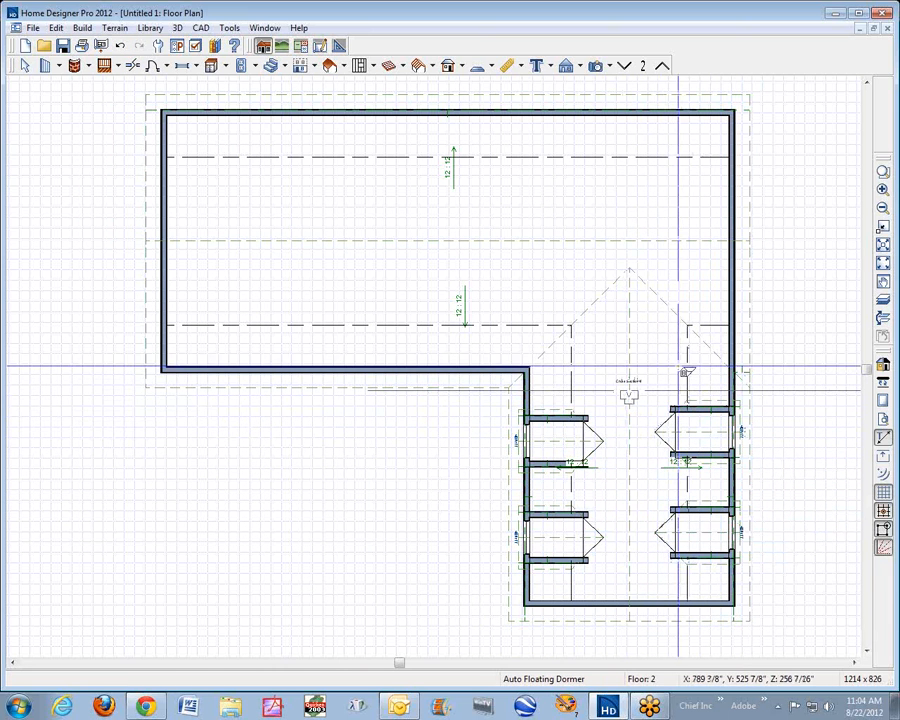
- Examine the new dormers in the cross section and in a Full Camera view from inside, and close both views
key(ctrl+Tab)
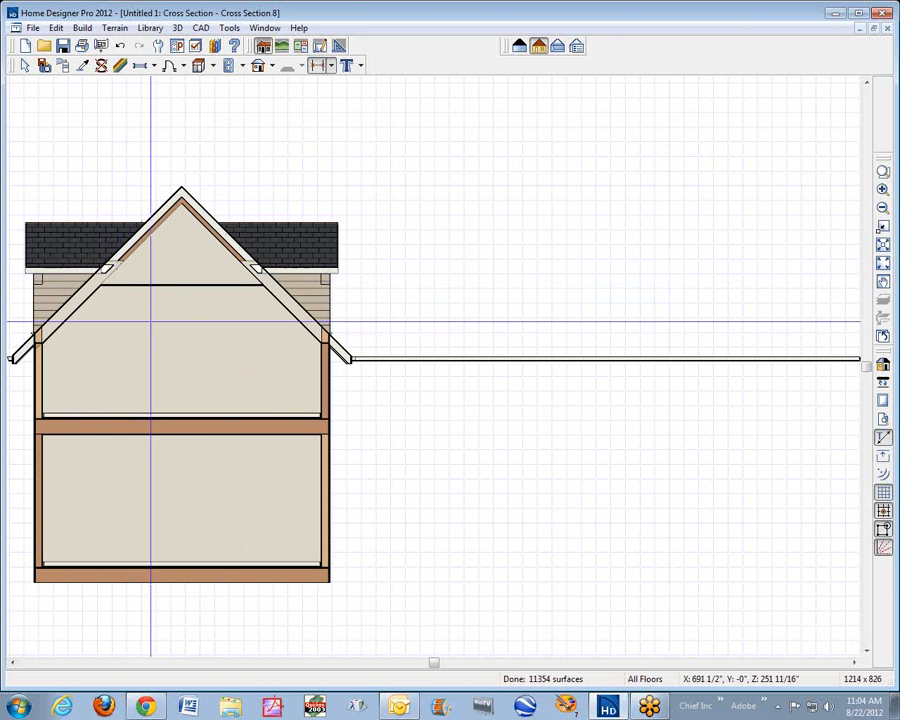
click(885, 29)
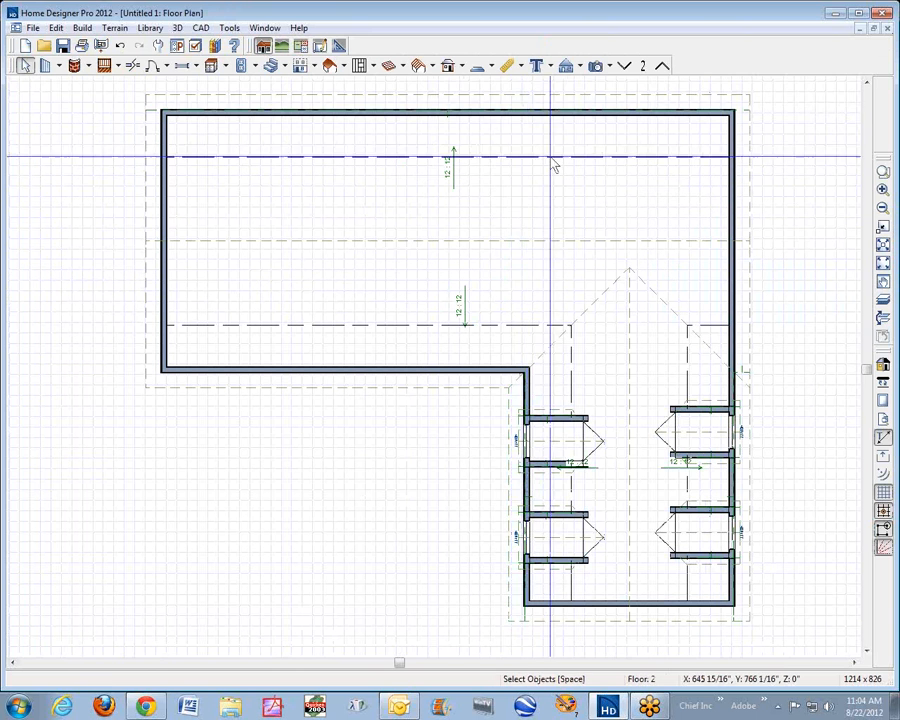
click(596, 66)
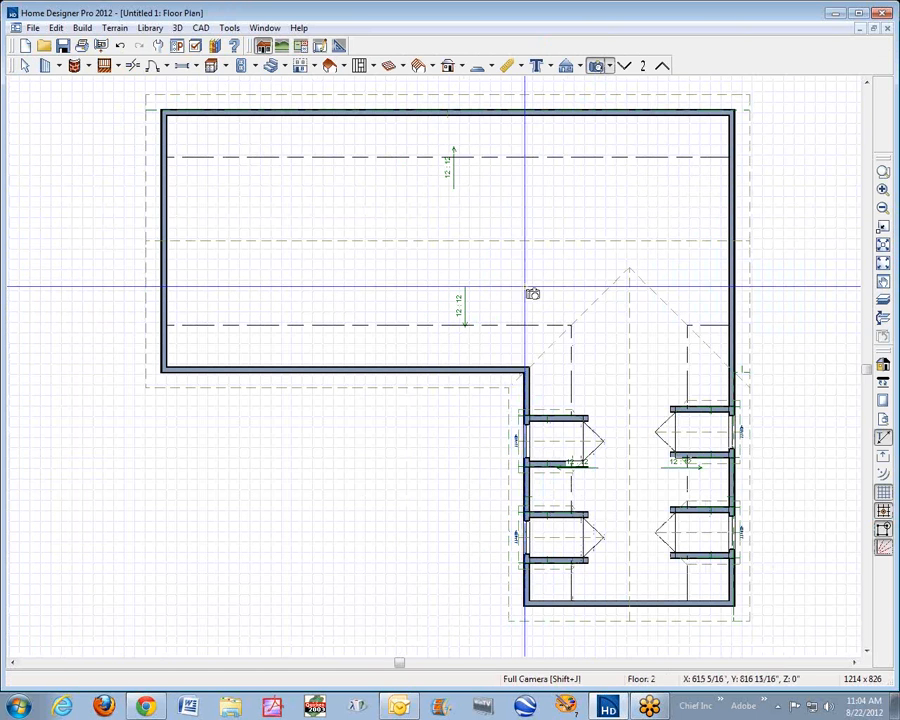
drag(529, 292, 673, 477)
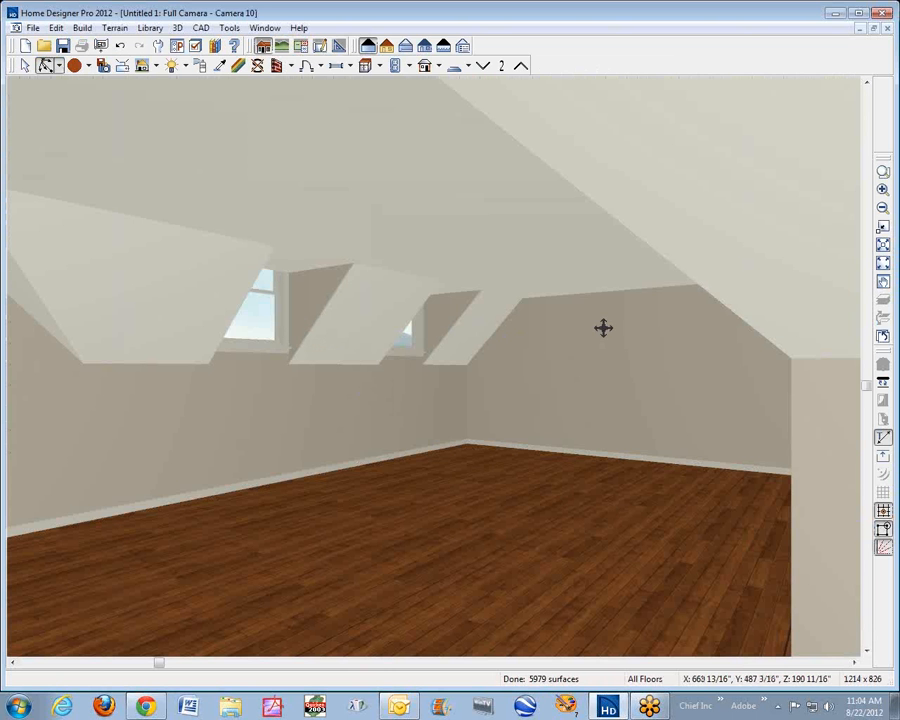
click(887, 29)
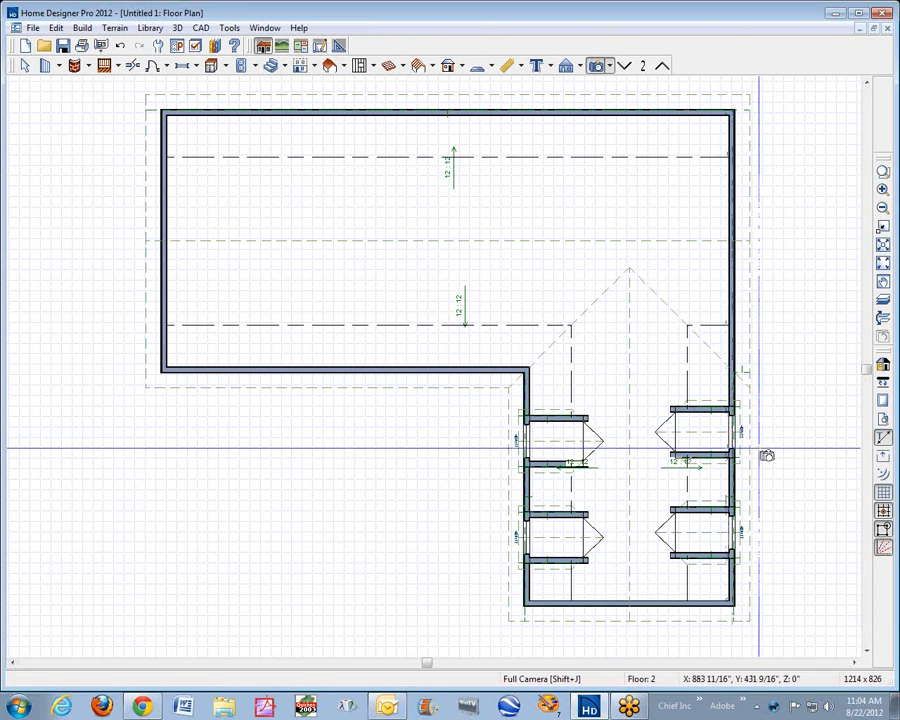
- Examine the dormers from outside in a Perspective Full Overview and close the view
key(space)
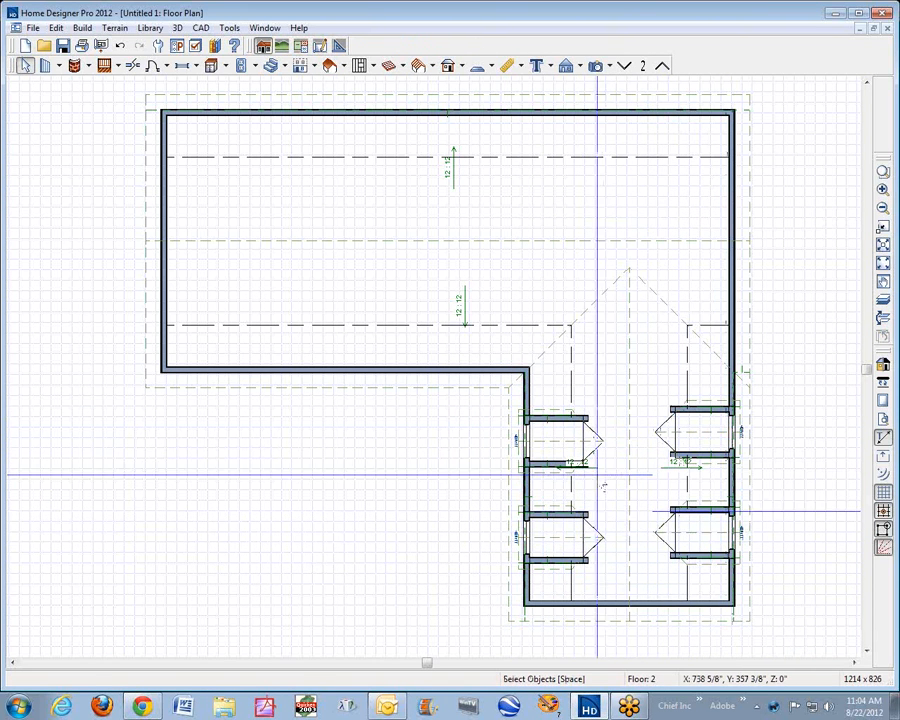
click(612, 70)
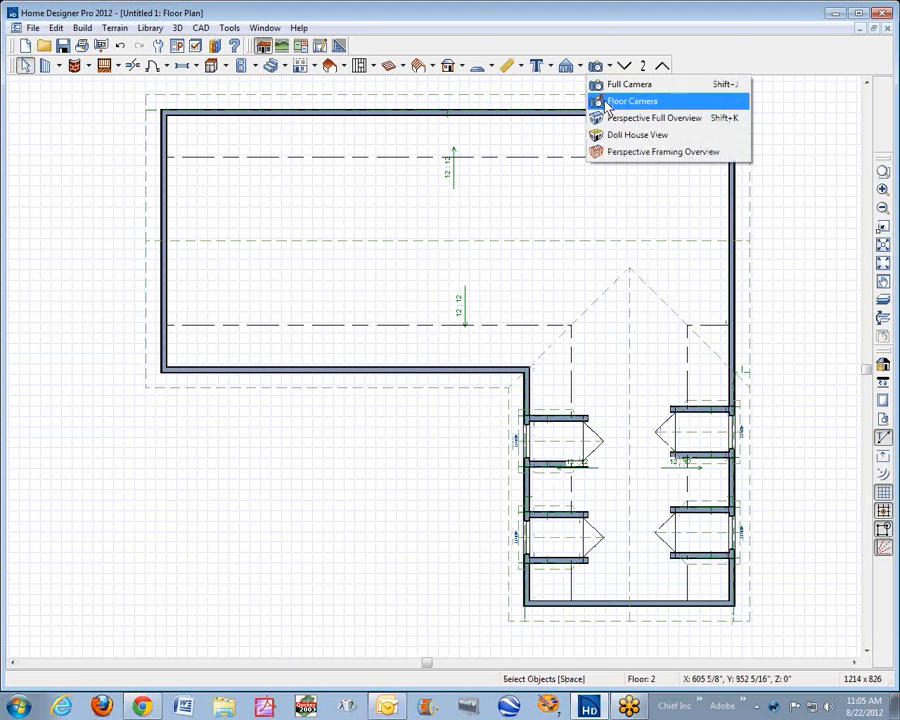
click(655, 118)
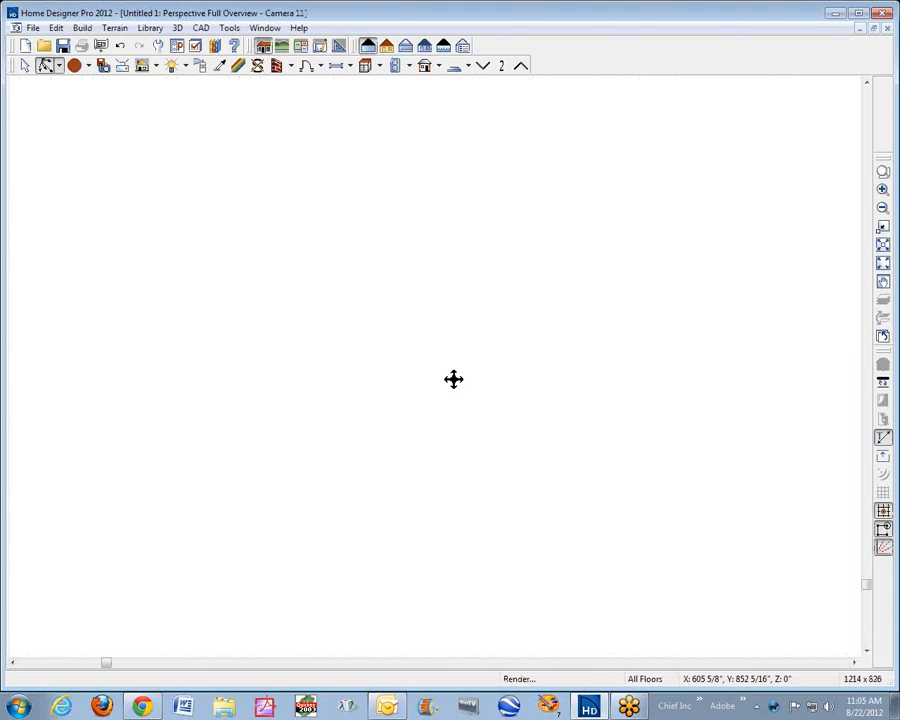
drag(450, 372, 452, 337)
key(ctrl+w)
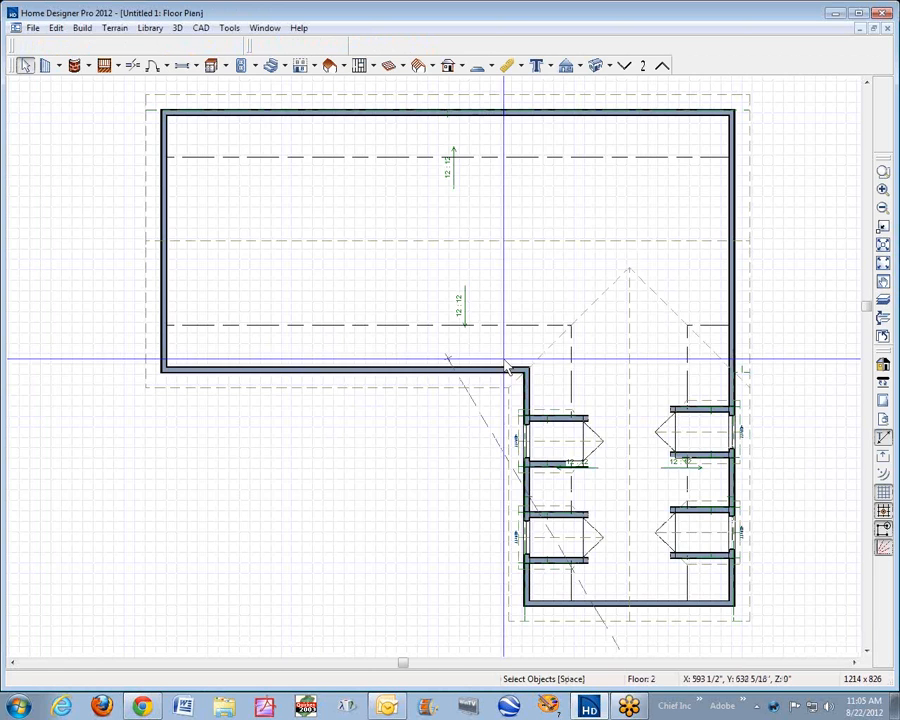
- Set the second-floor room's finished ceiling height to 120 inches in its Room Specification
right_click(619, 424)
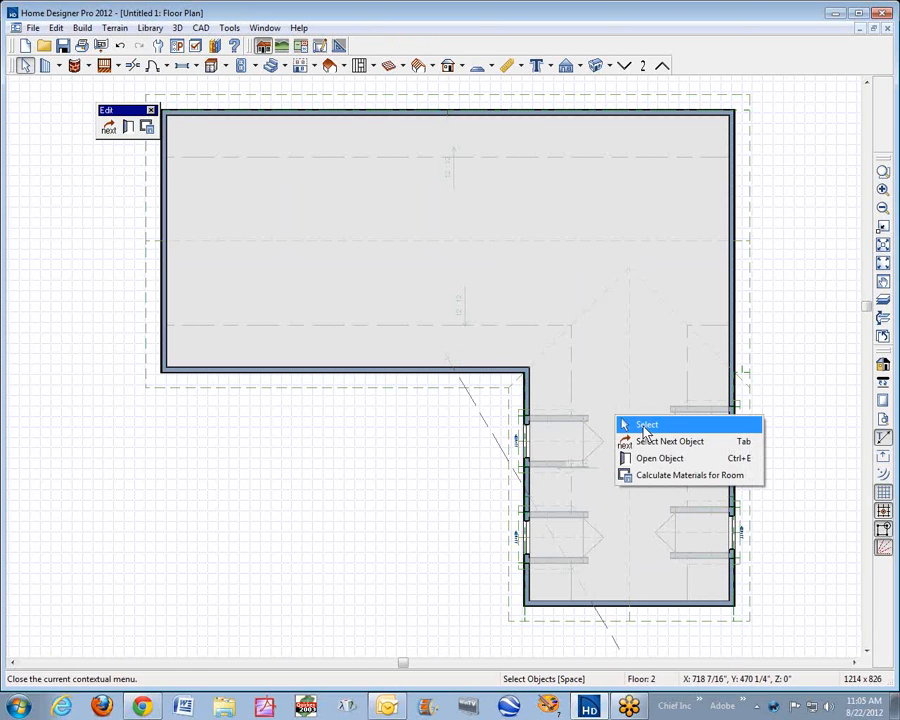
click(652, 459)
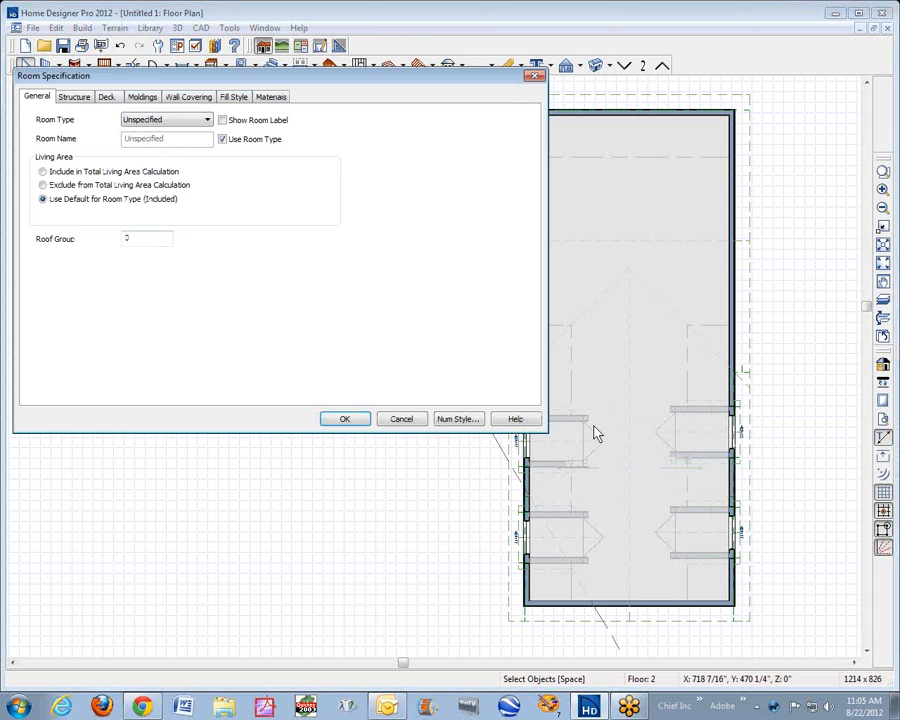
click(80, 97)
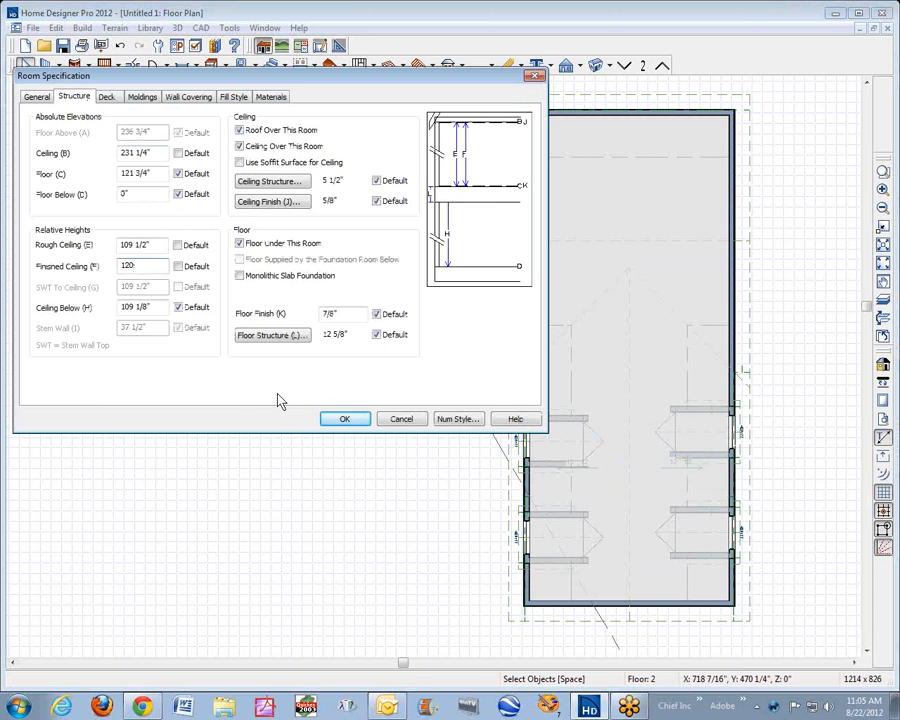
click(345, 419)
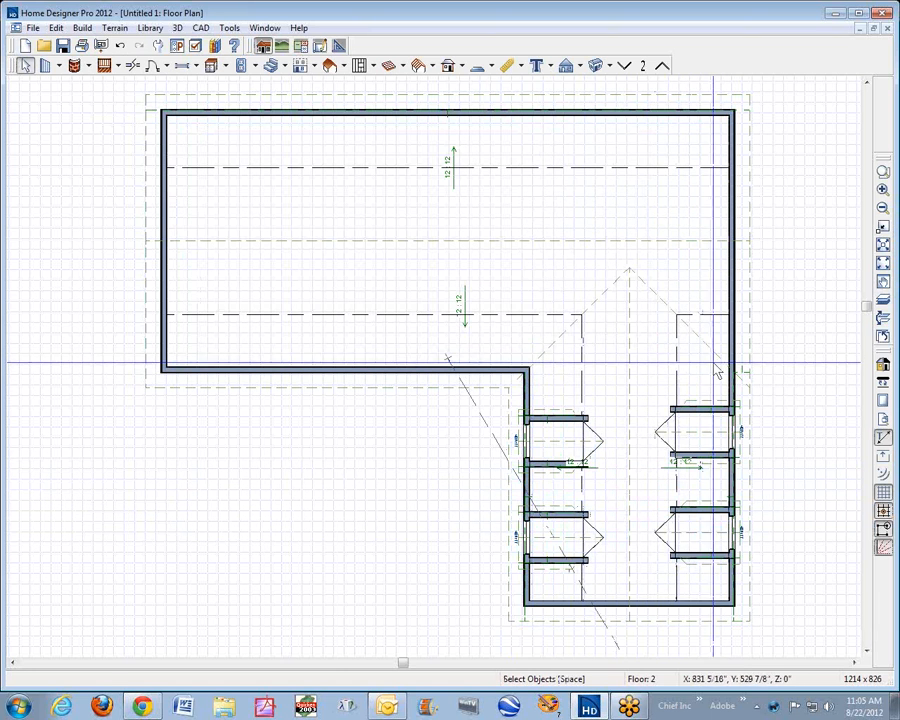
- Examine the dormers and raised ceiling from inside the wing with a new Full Camera view
click(580, 68)
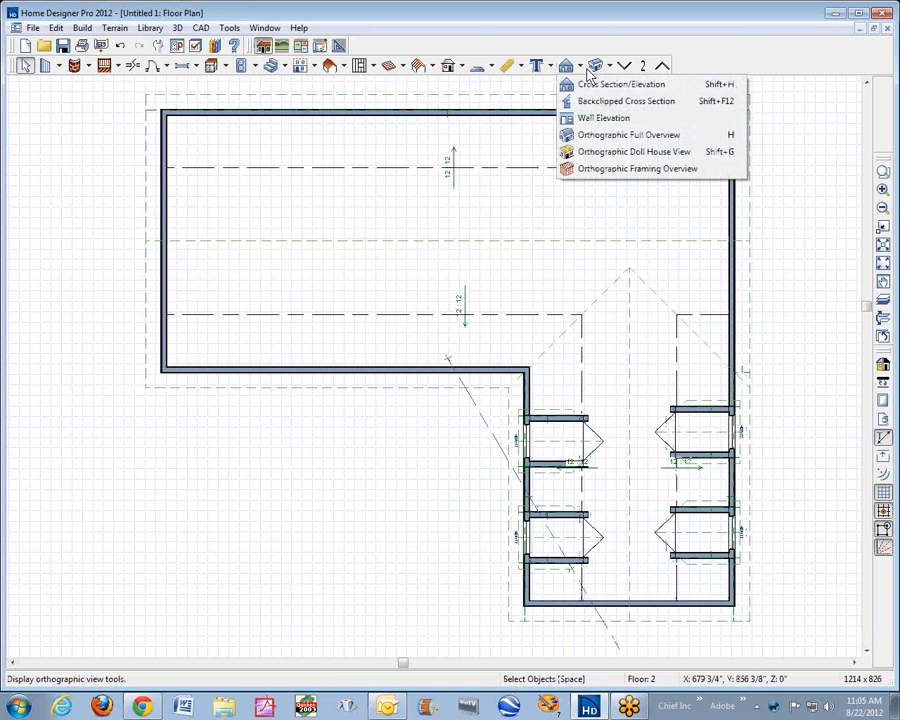
click(609, 67)
click(609, 67)
click(618, 81)
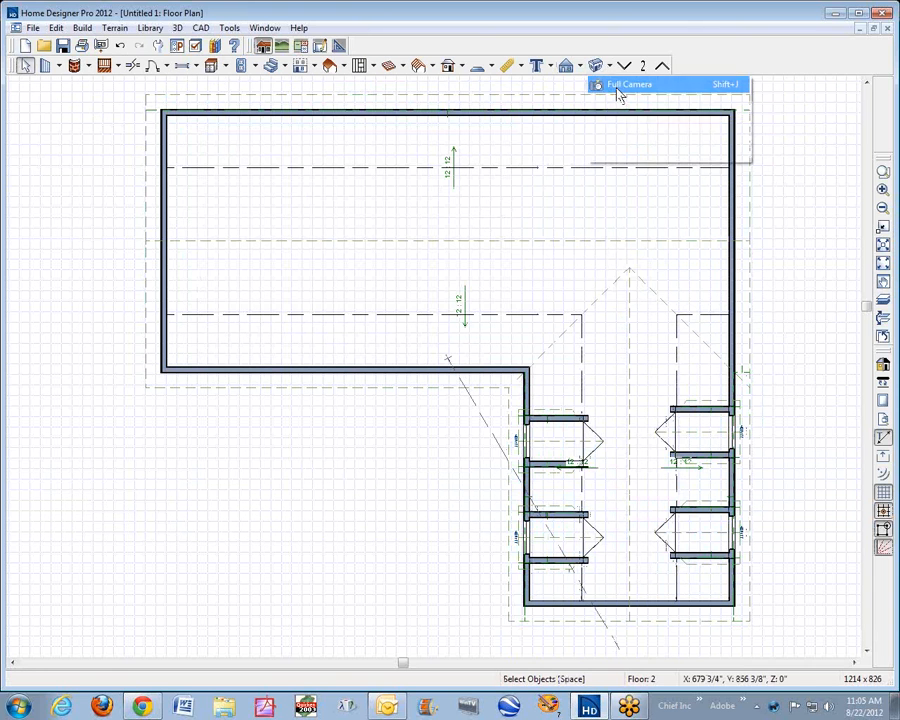
drag(602, 341, 676, 506)
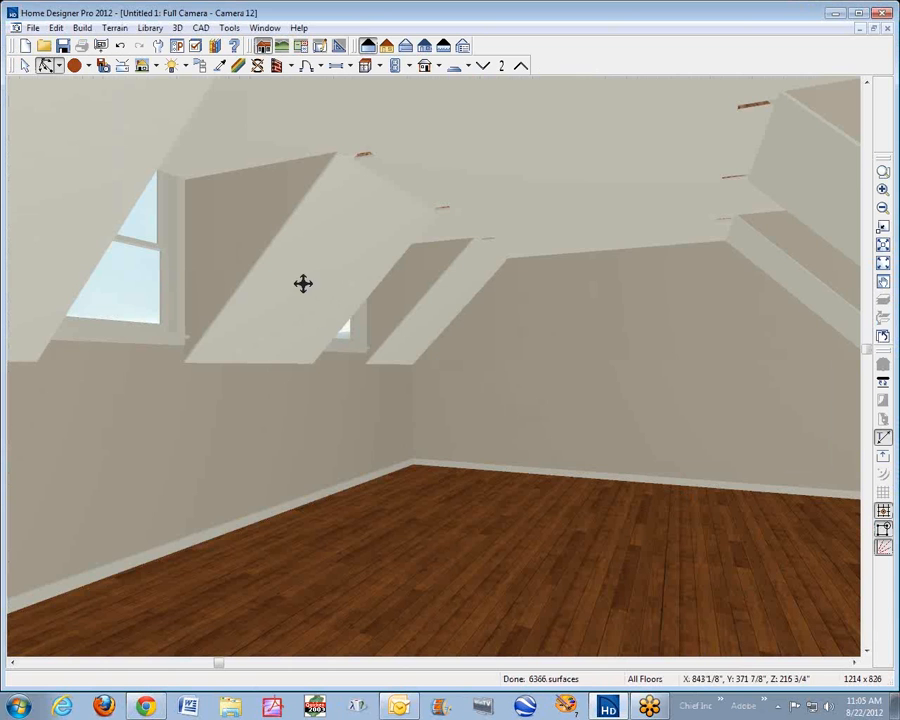
- Try lowering the left dormer window by about 24 inches in the camera view, undo the move and close the view
drag(303, 284, 243, 289)
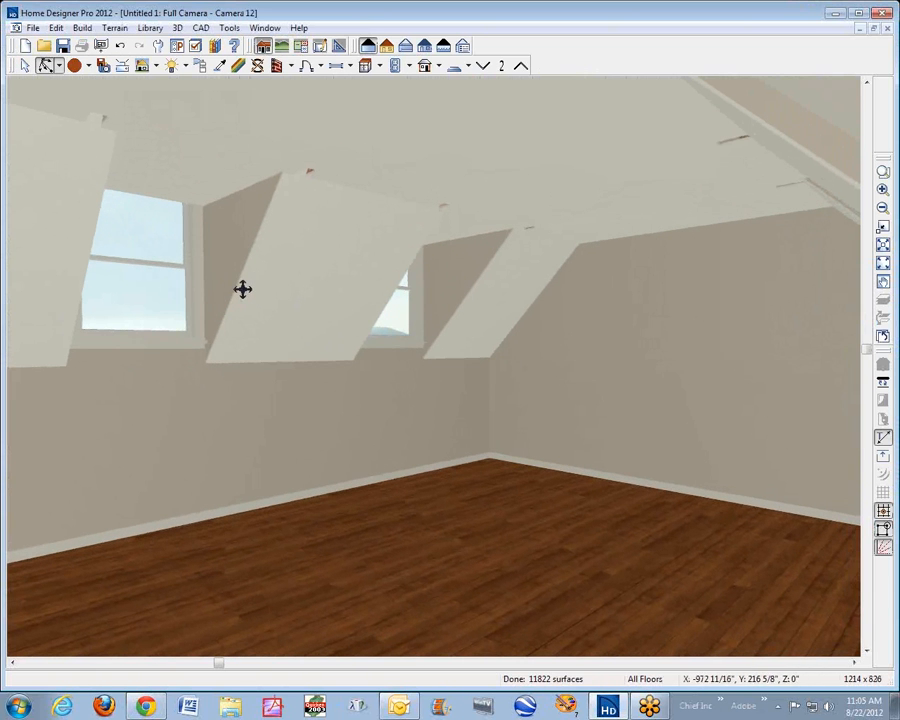
right_click(146, 262)
click(150, 267)
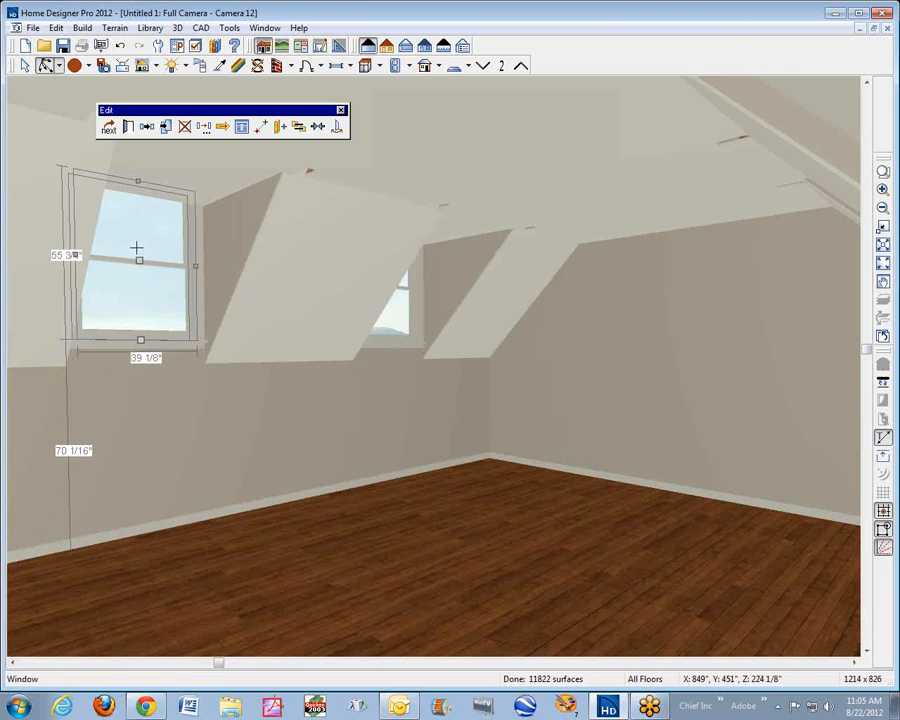
drag(140, 262, 146, 326)
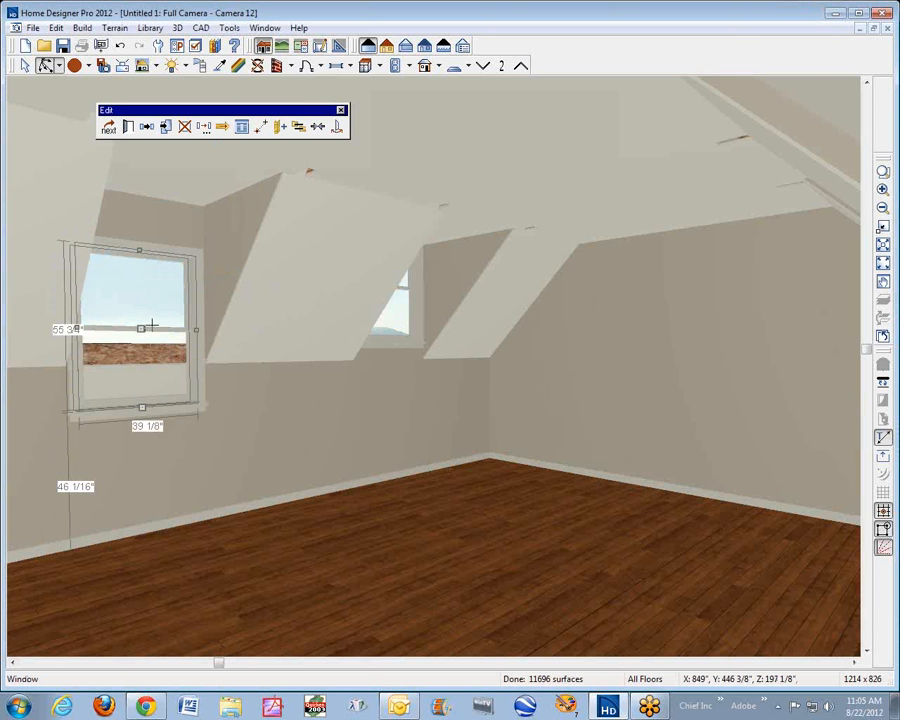
key(ctrl+z)
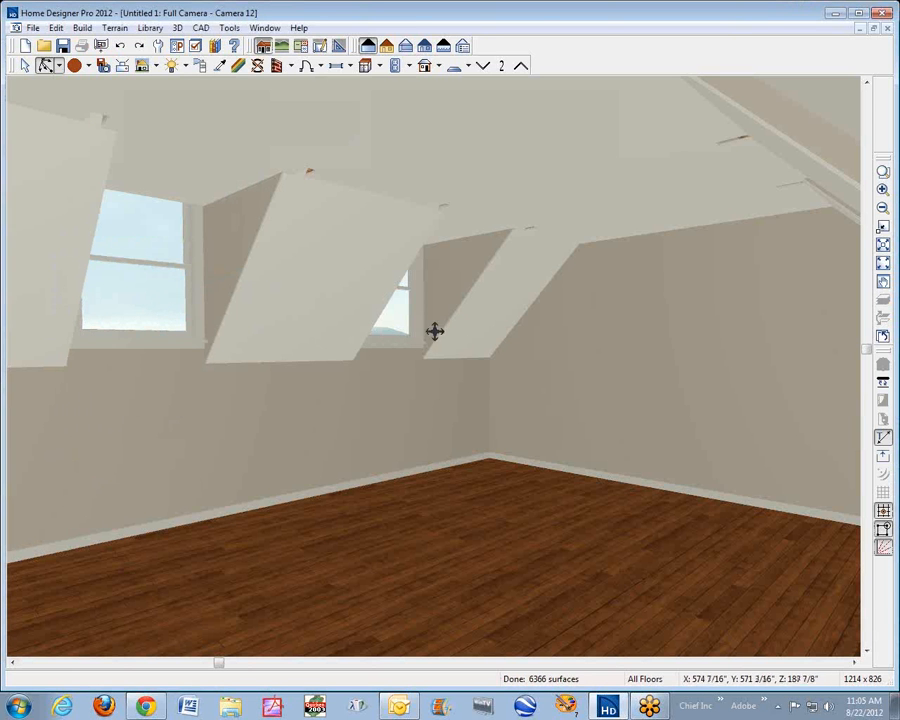
click(884, 30)
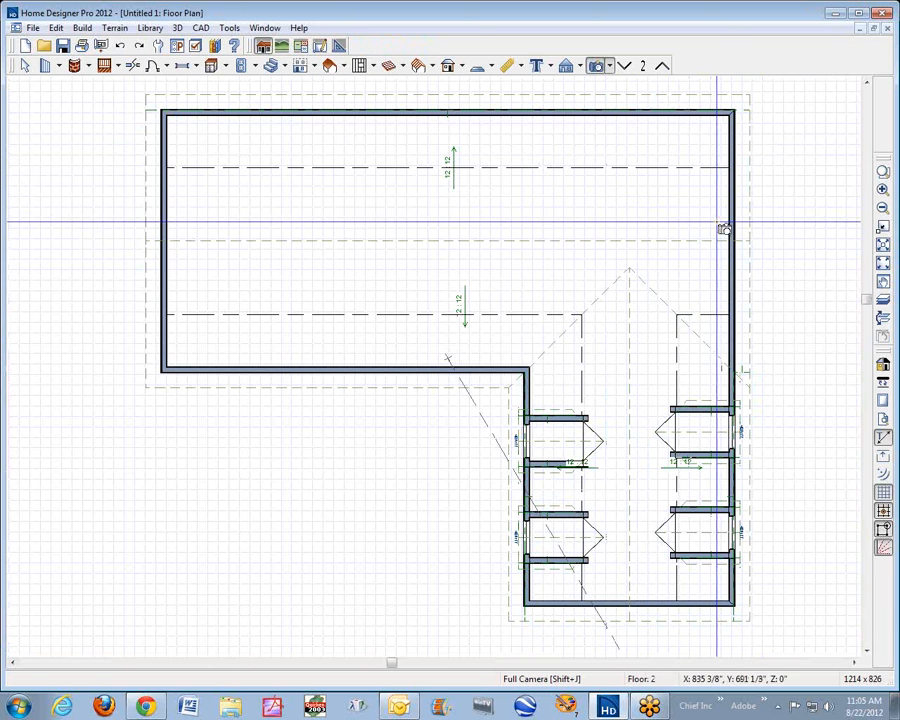
- Examine the dormers and the raised ceiling in a new cross section looking along the wing, and close it
key(ctrl+Tab)
key(ctrl+Tab)
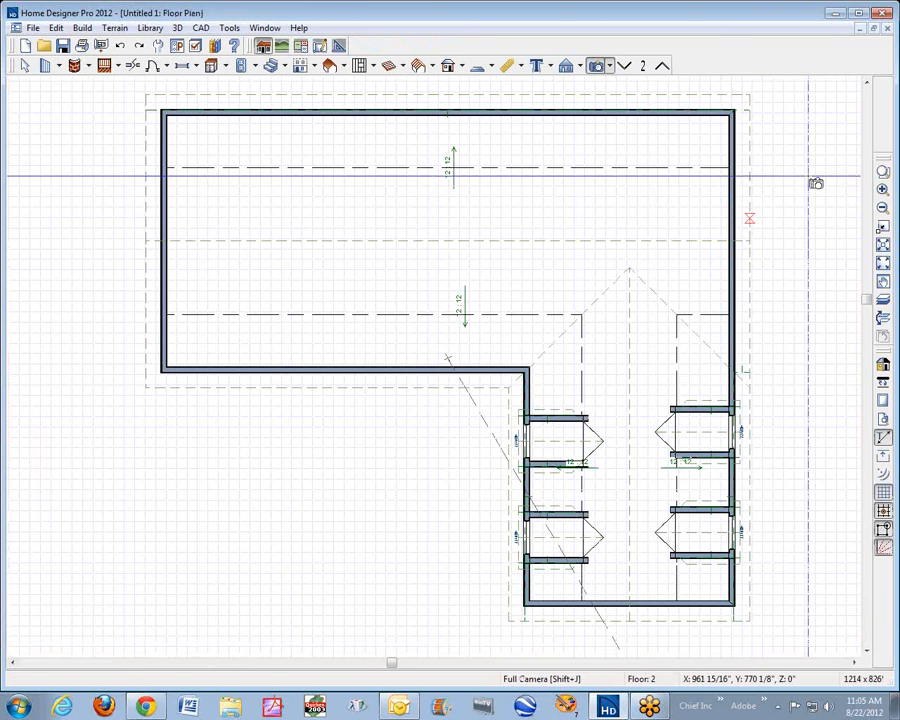
click(566, 66)
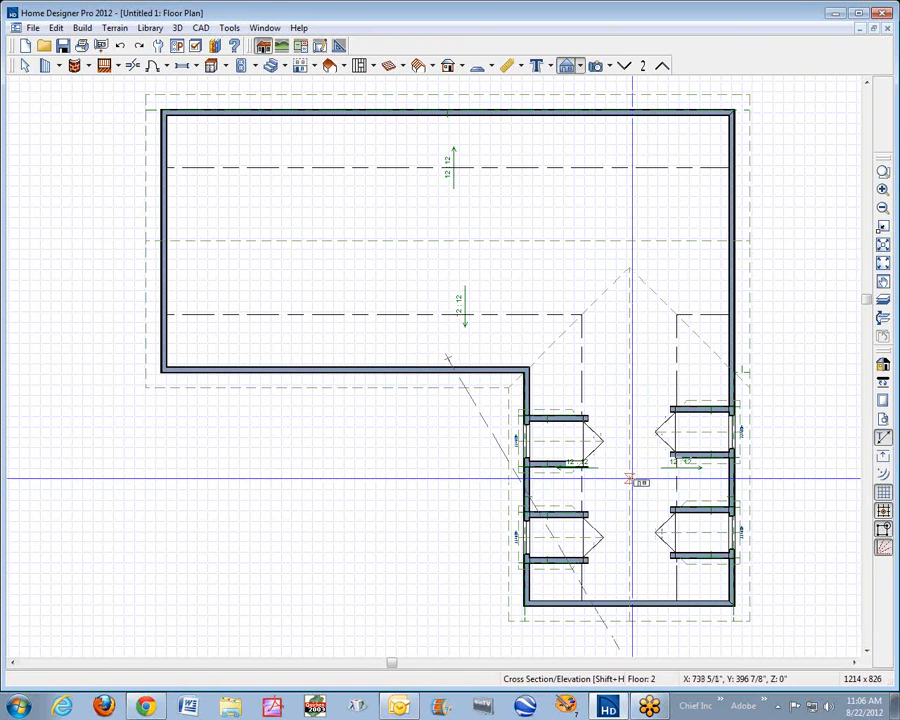
drag(631, 478, 630, 678)
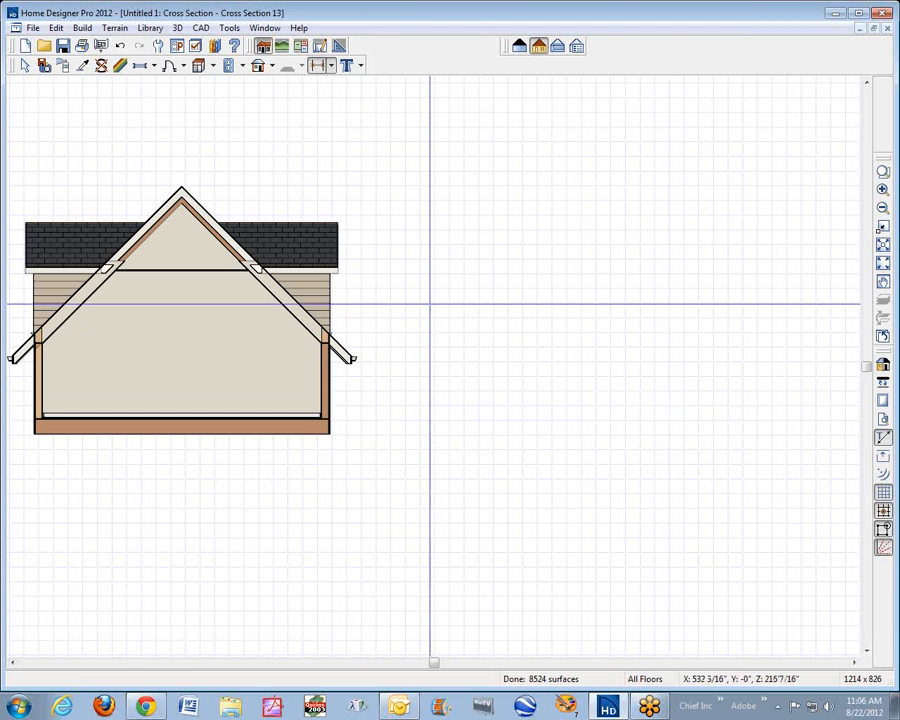
click(886, 29)
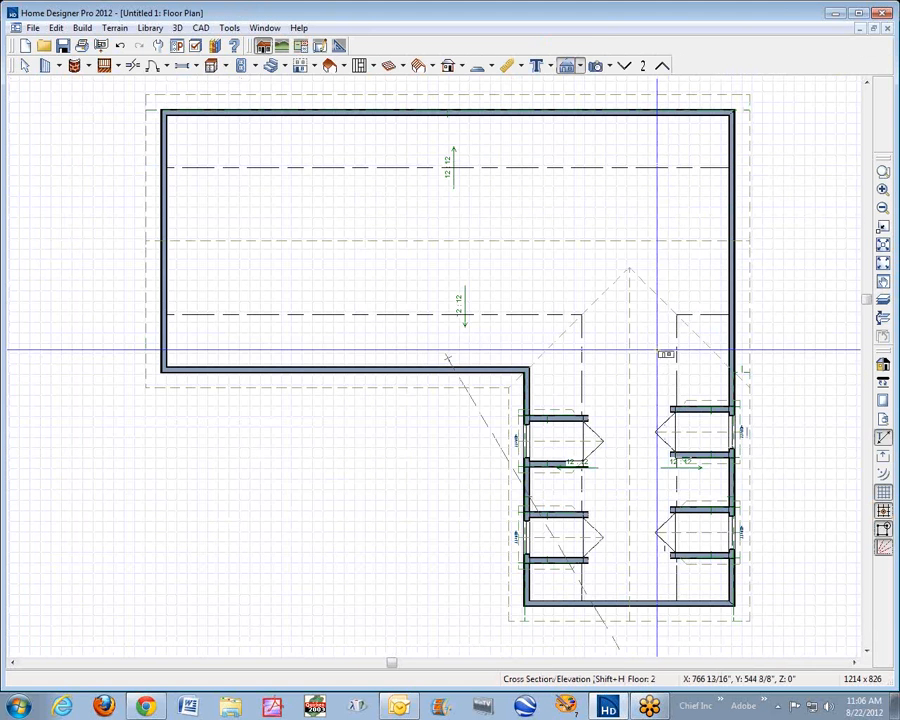
- Delete all the floating dormers from both side walls of the wing
key(space)
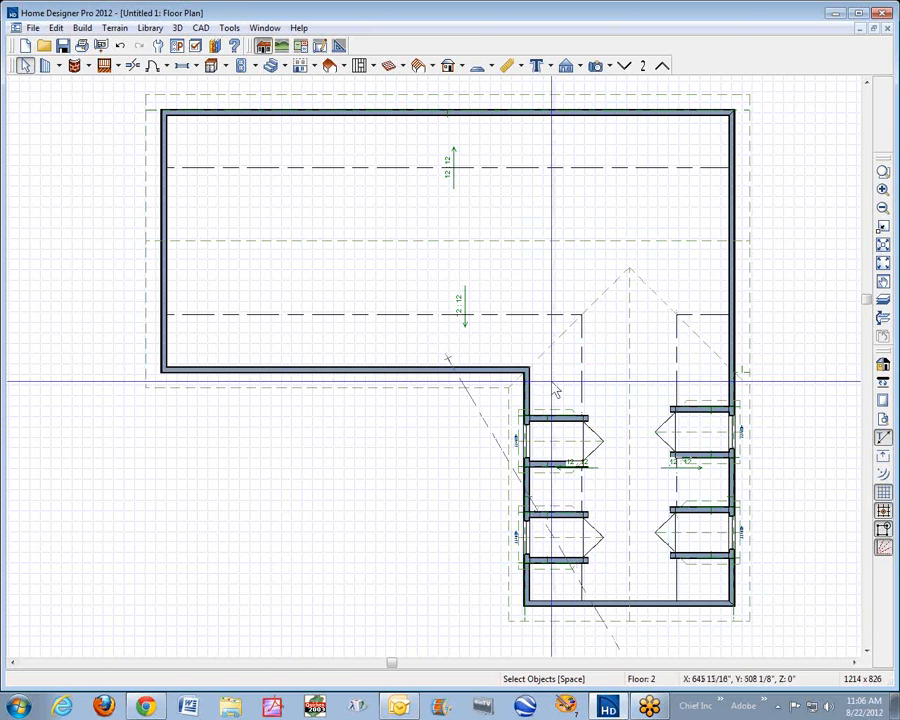
click(571, 456)
key(Delete)
click(565, 522)
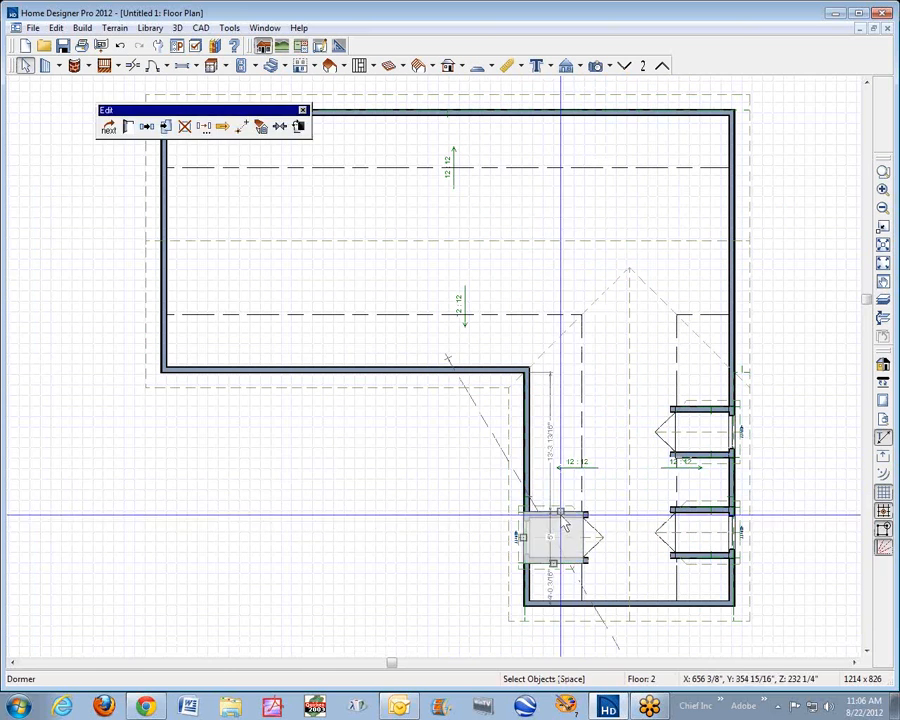
key(Delete)
click(715, 527)
key(Delete)
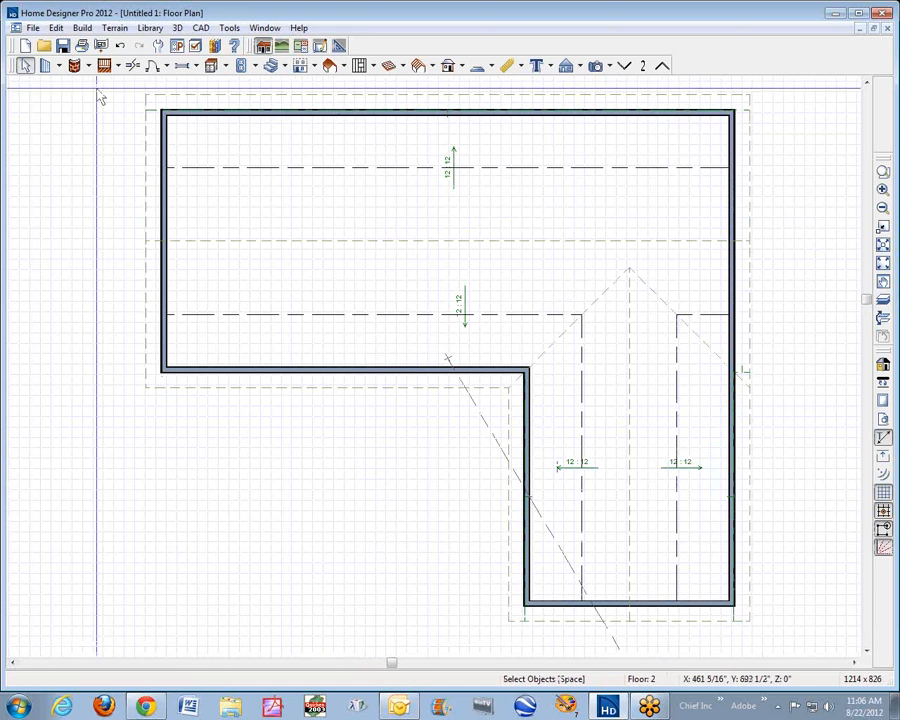
- Rebuild the roof with Auto Rebuild Roofs enabled, accepting the deletion of the edited roof surfaces
double_click(333, 68)
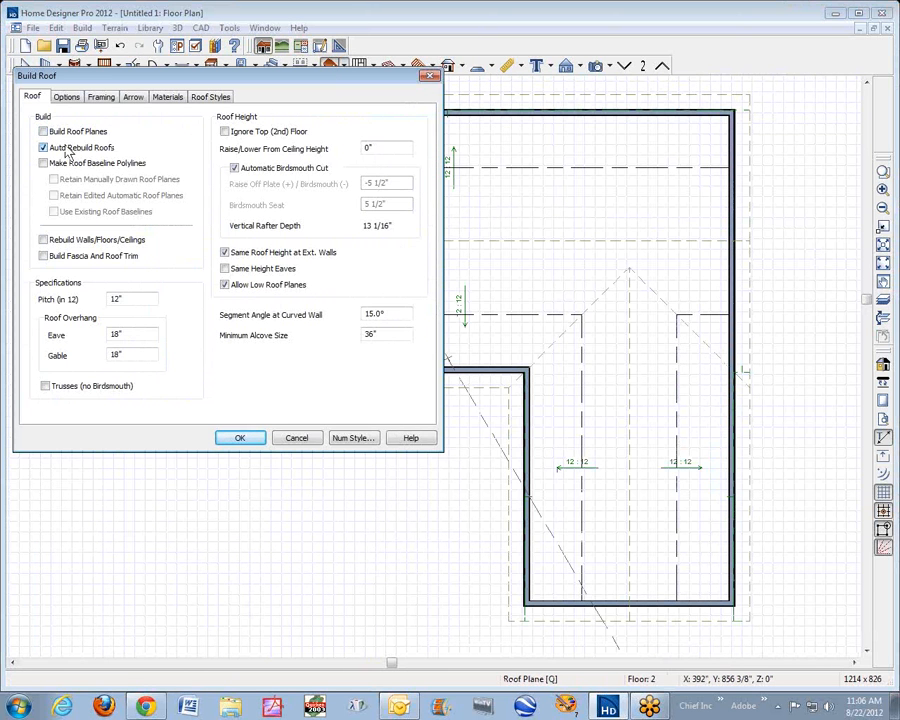
click(241, 437)
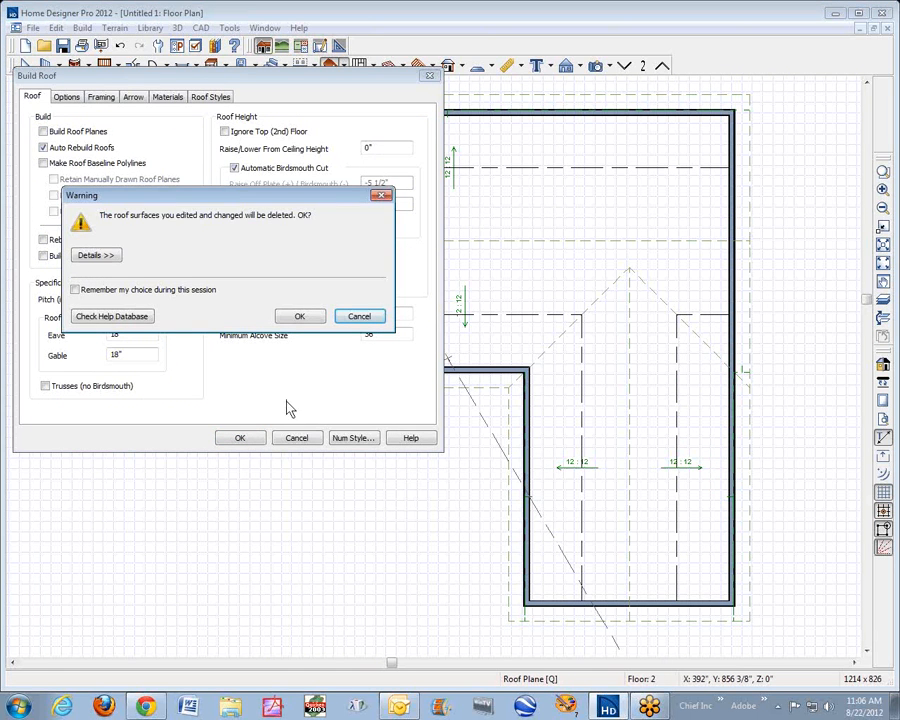
click(302, 317)
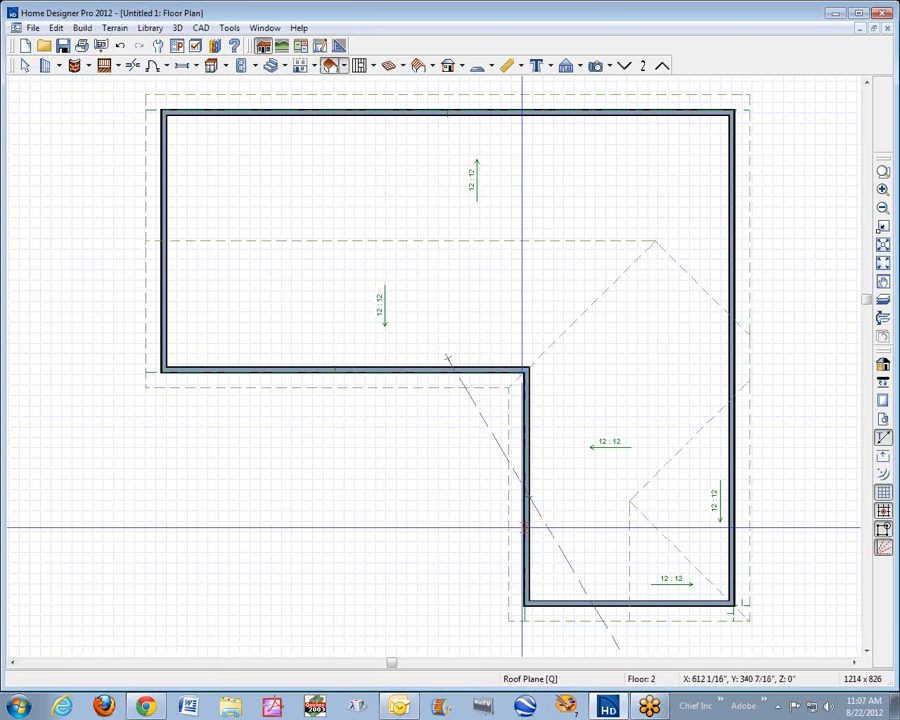
- Move the wing's left side wall outward to make the wing about 25'-3" wide
key(space)
click(522, 512)
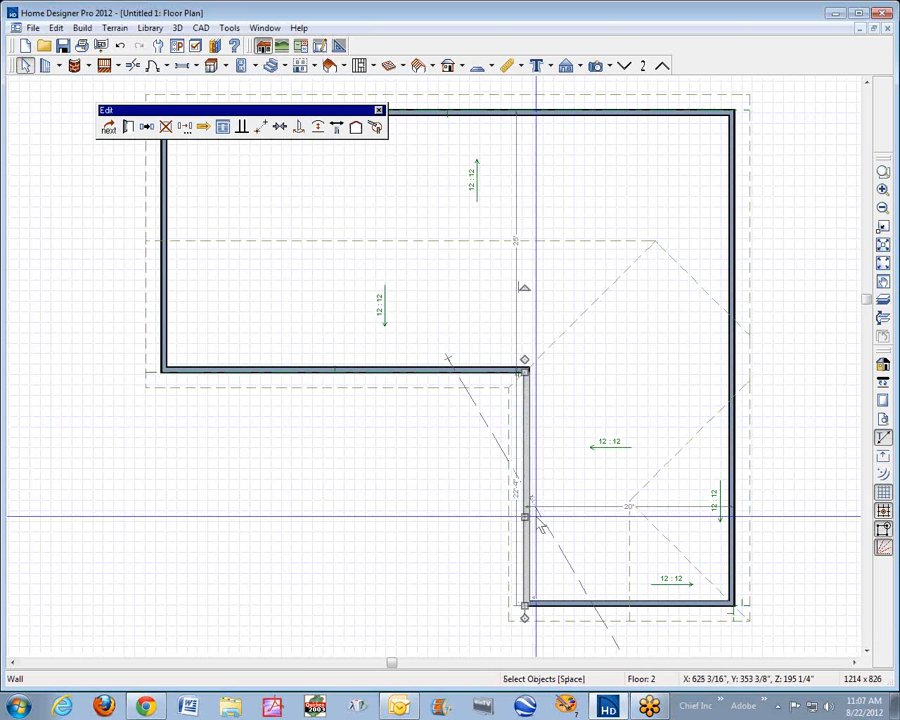
drag(524, 515, 469, 521)
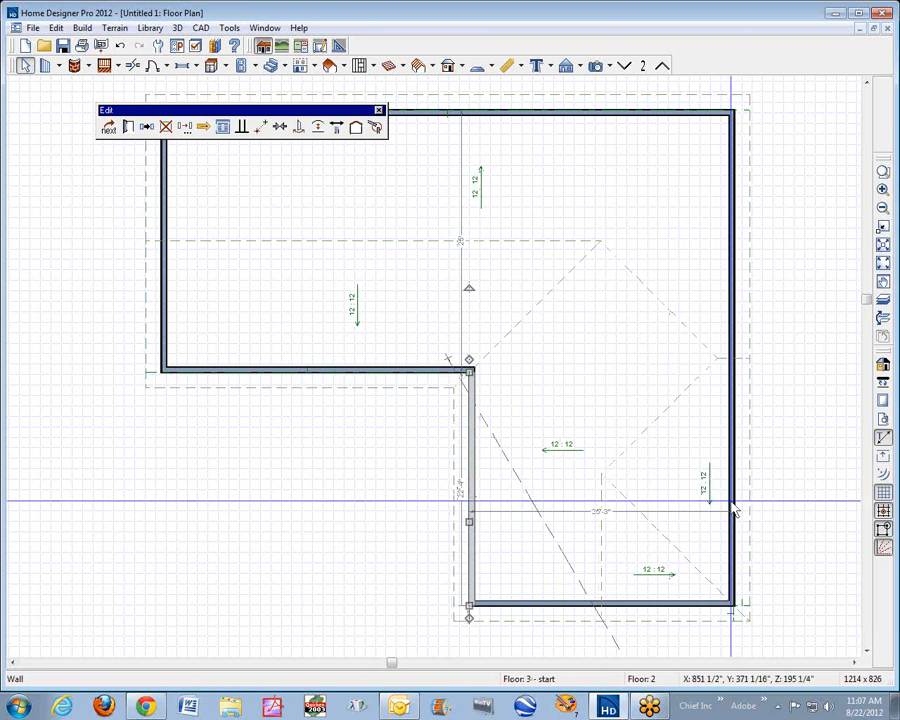
click(352, 484)
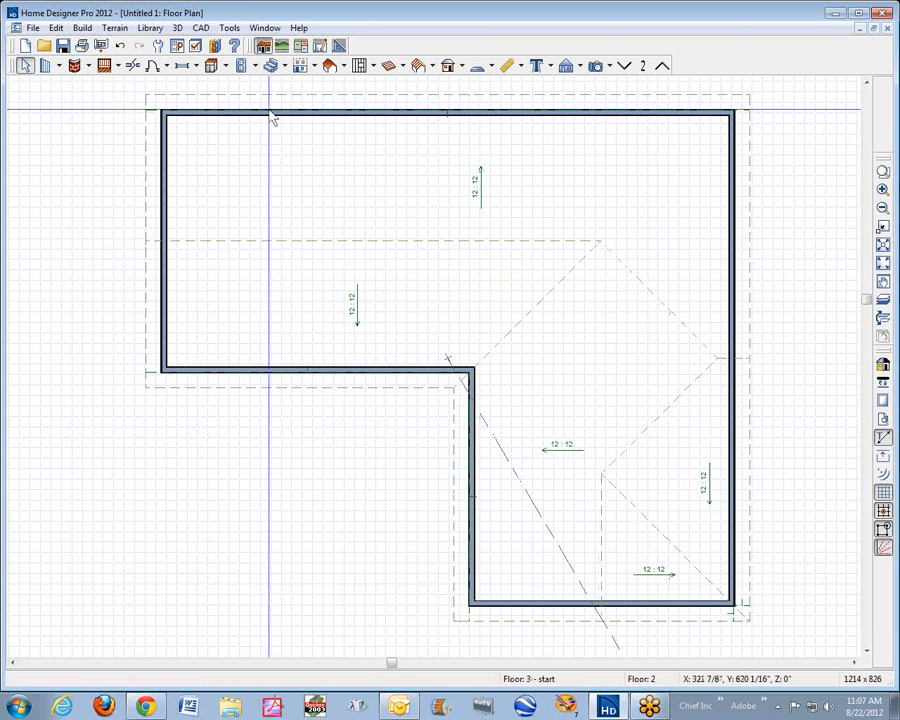
- Break the long right exterior wall level with the inner corner and check the roof options of its upper segment
click(131, 66)
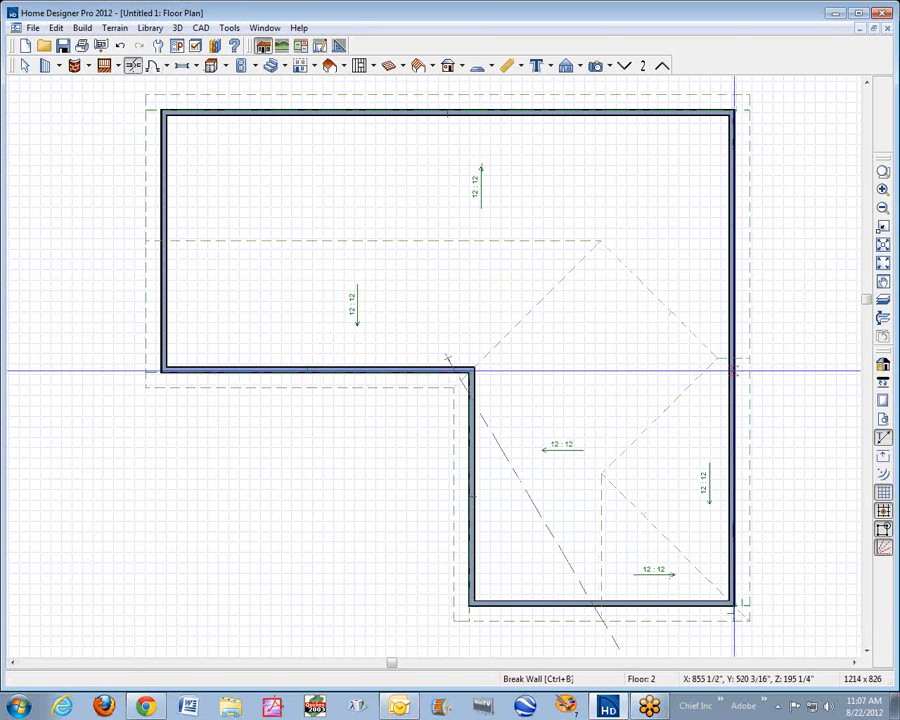
click(733, 372)
key(space)
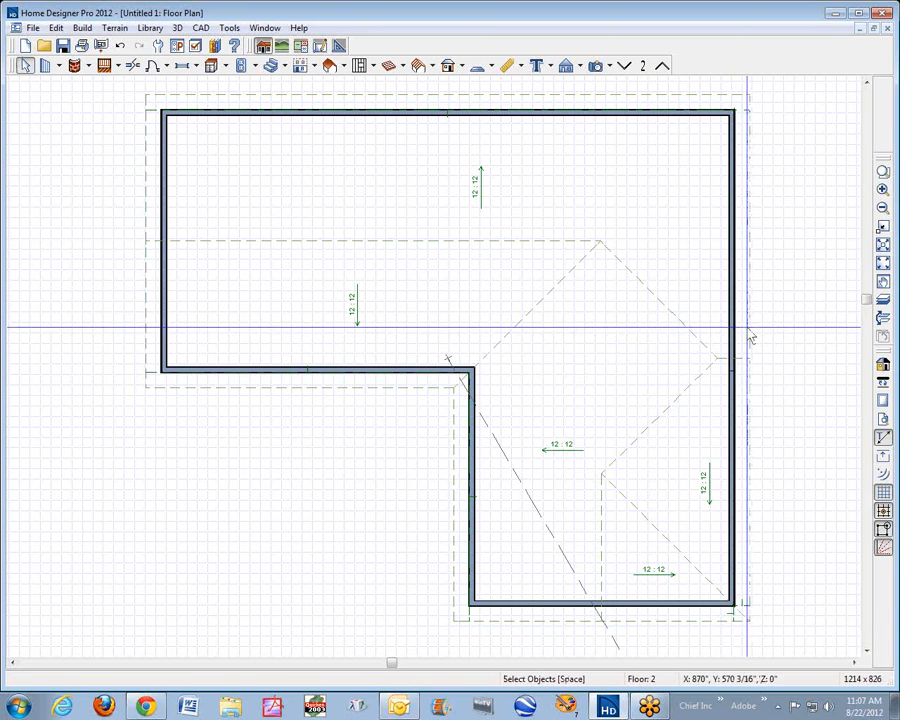
double_click(733, 319)
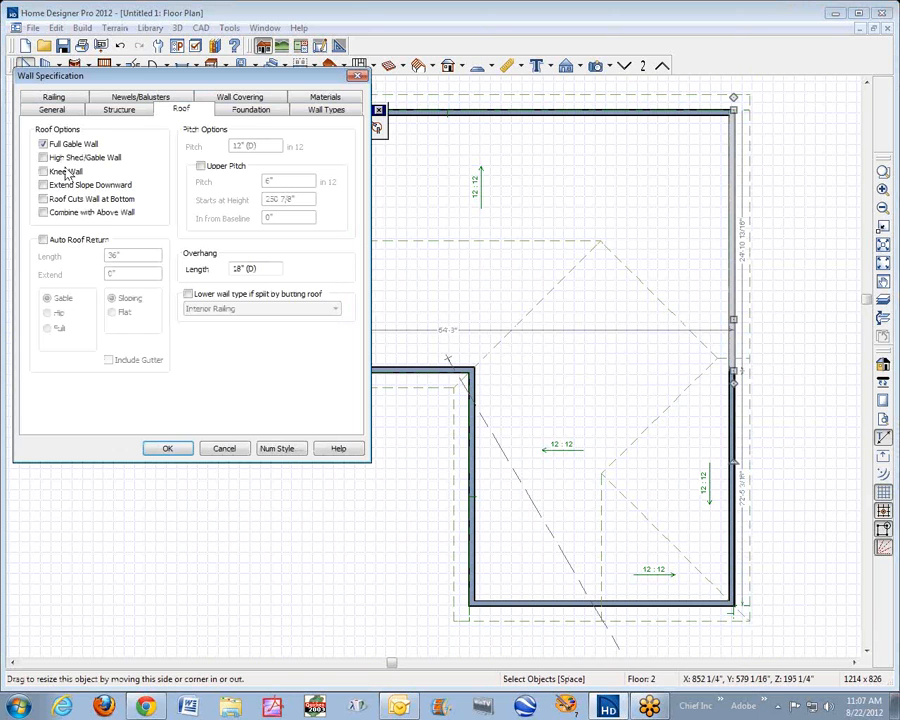
click(226, 450)
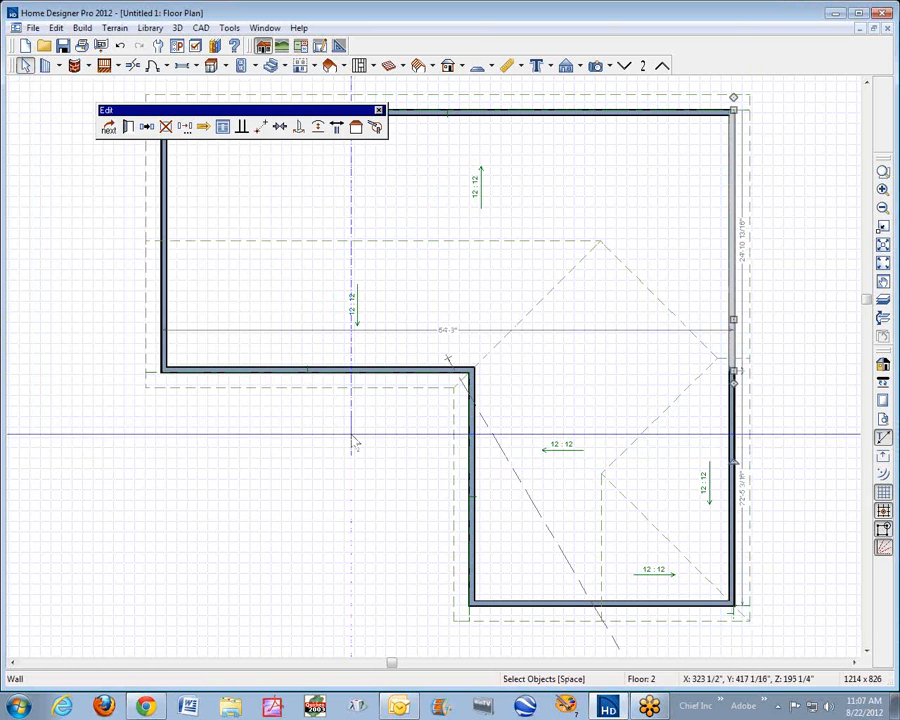
- Turn off Full Gable Wall for the wing's segment of the broken right wall
click(735, 452)
right_click(740, 455)
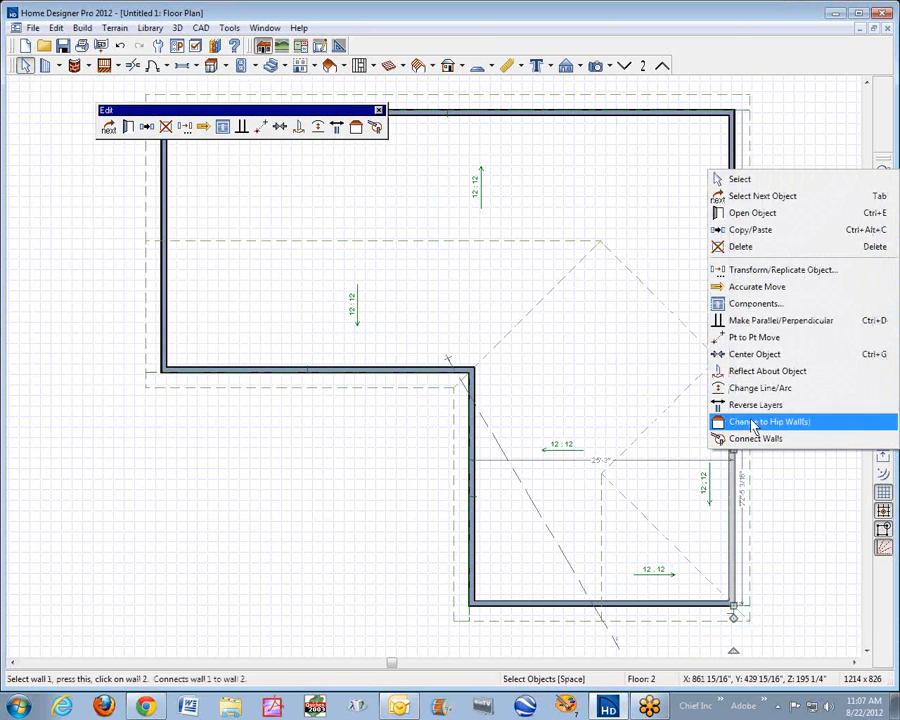
click(757, 222)
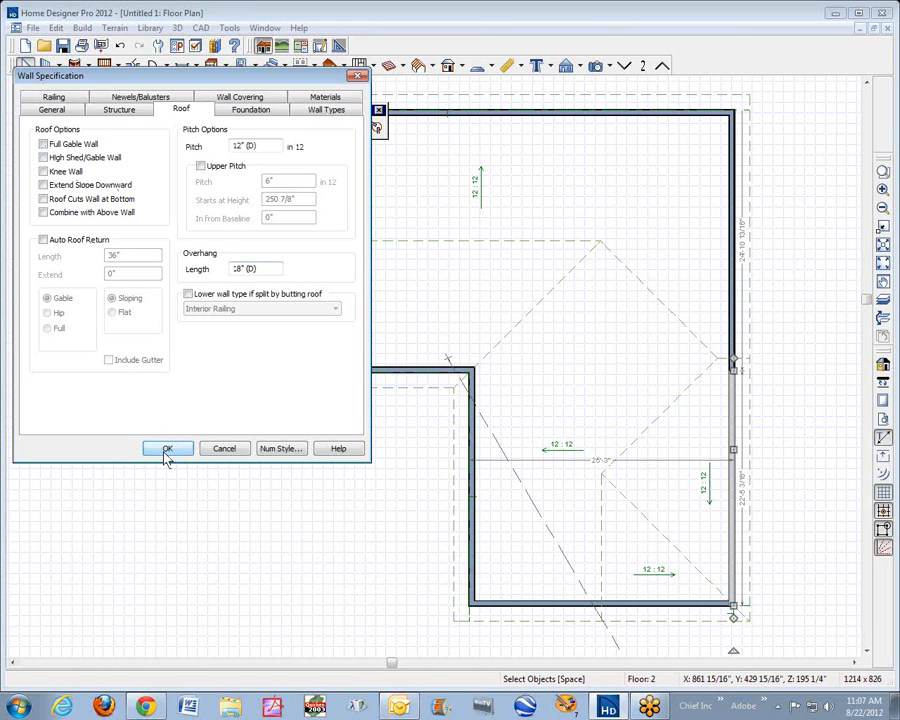
click(165, 449)
click(322, 404)
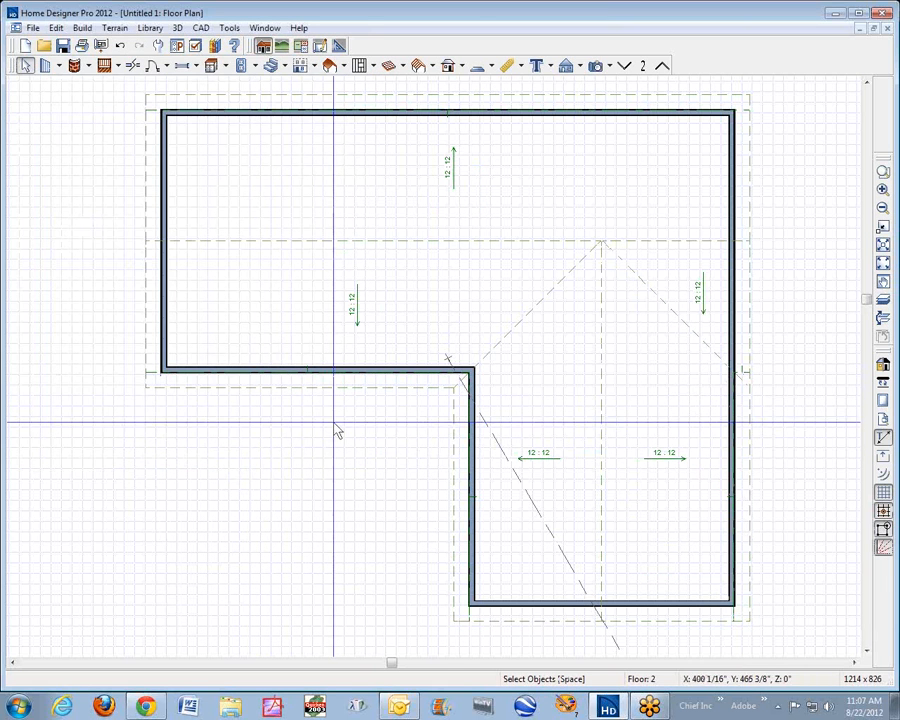
- Check the roof in the Perspective Full Overview and lower the second-floor room's finished ceiling height in its Room Specification
key(ctrl+Tab)
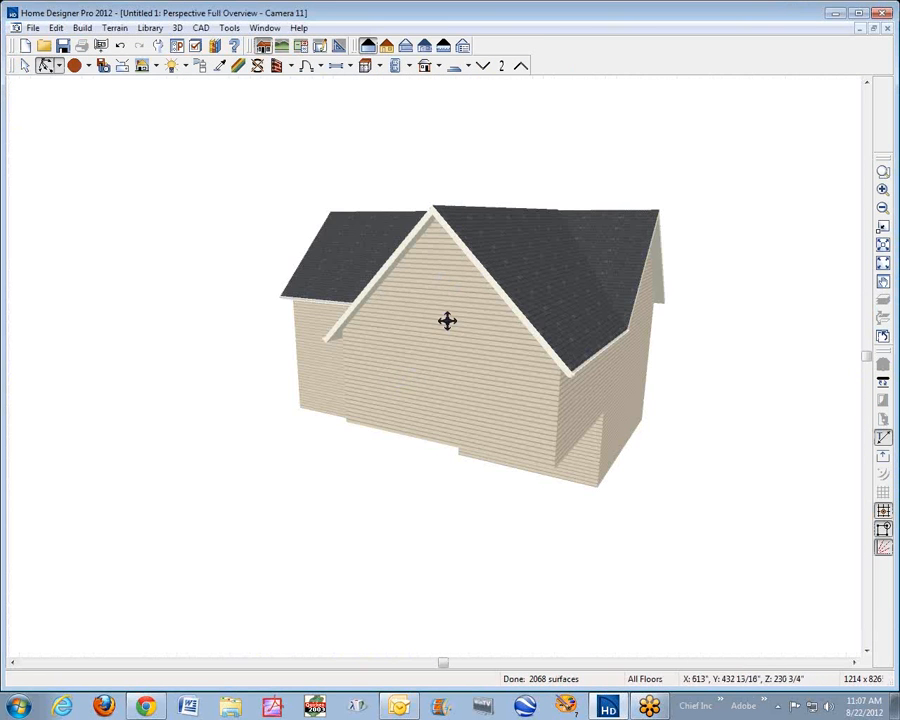
key(ctrl+Tab)
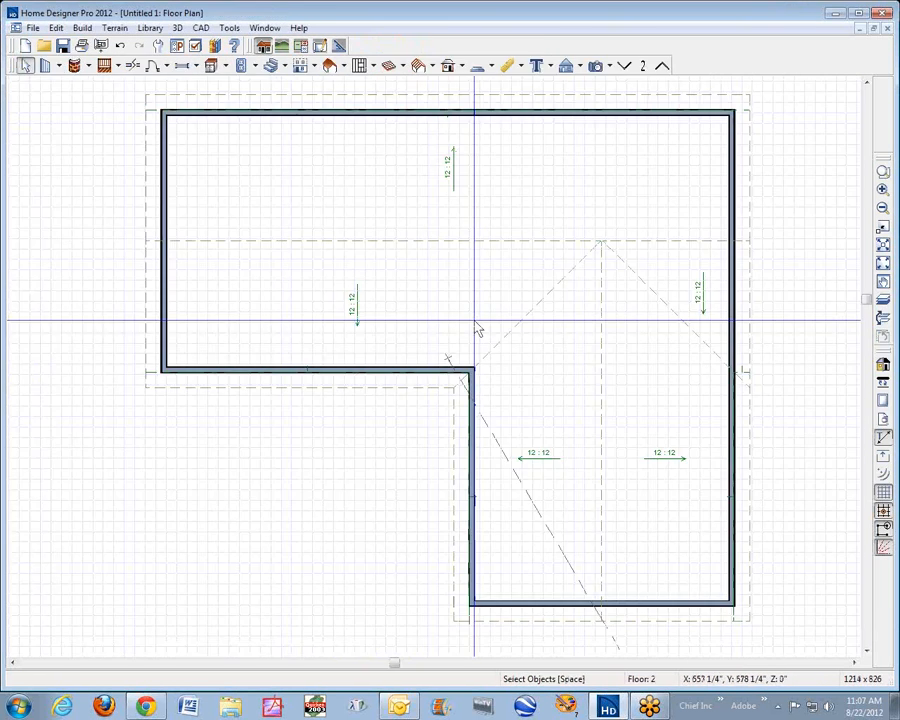
right_click(563, 412)
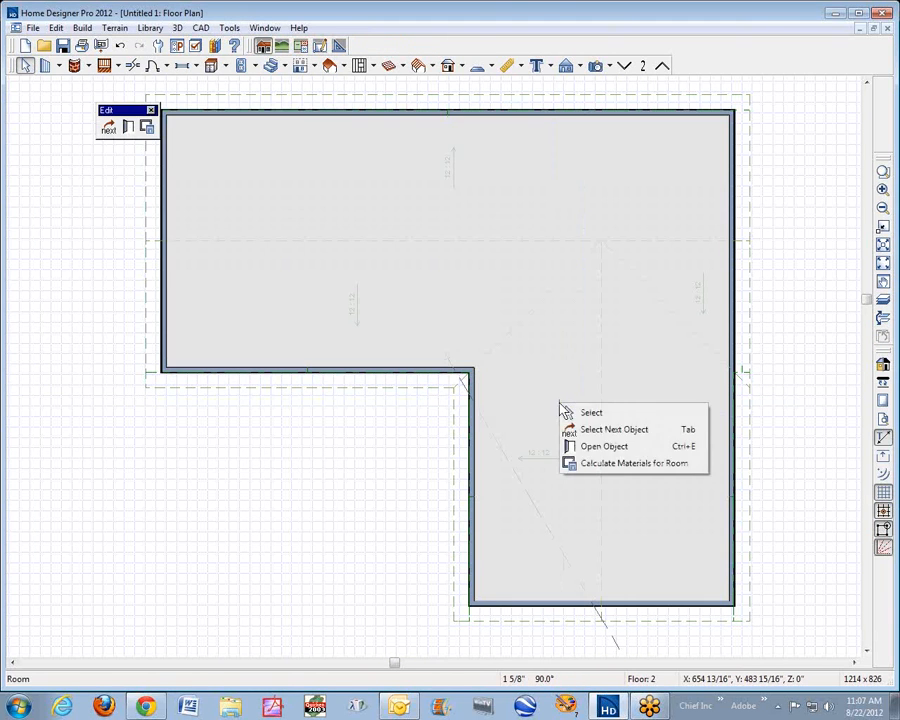
click(585, 445)
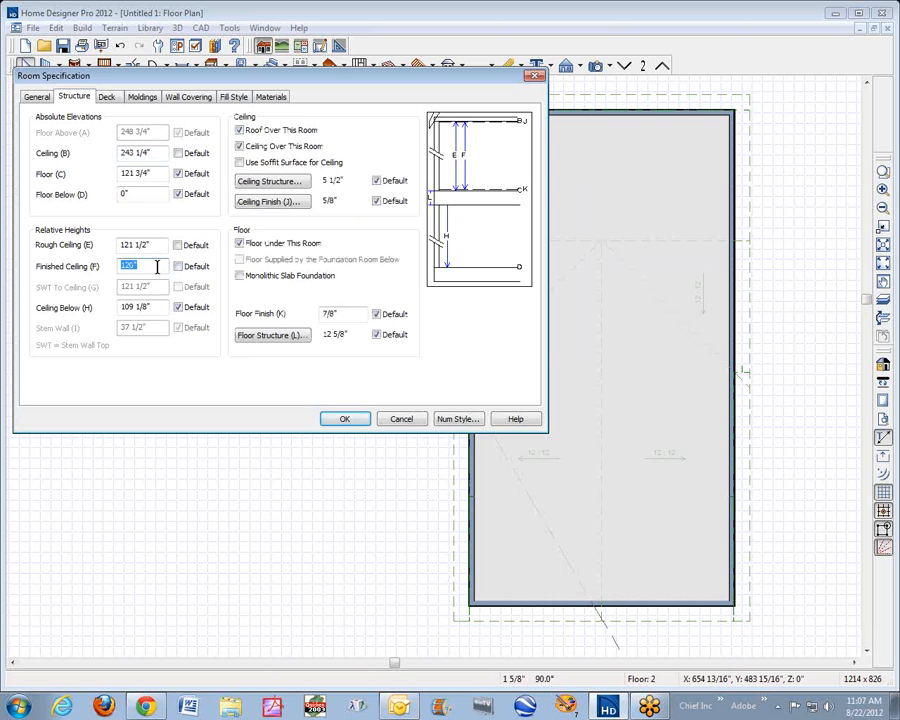
click(344, 420)
key(Escape)
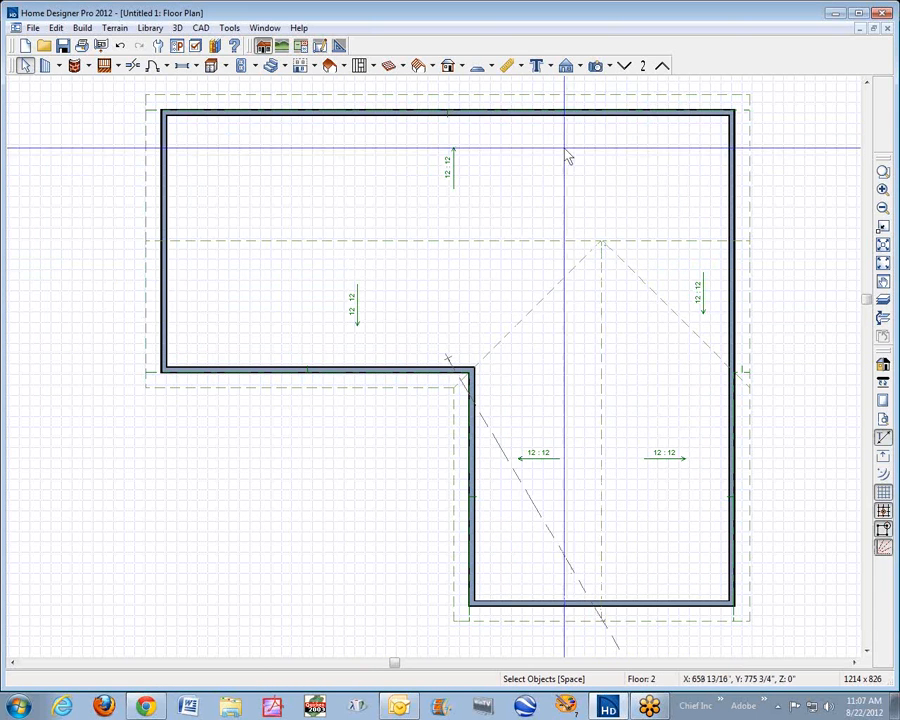
- Examine the lowered walls and roof of the widened wing in a new cross section, and close it
click(568, 69)
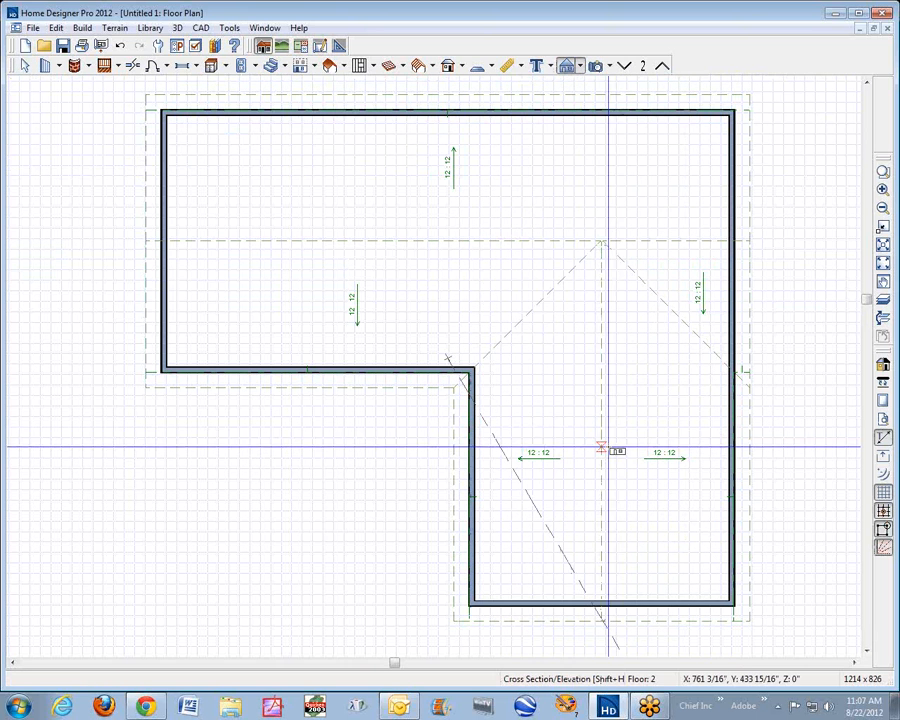
drag(576, 437, 571, 652)
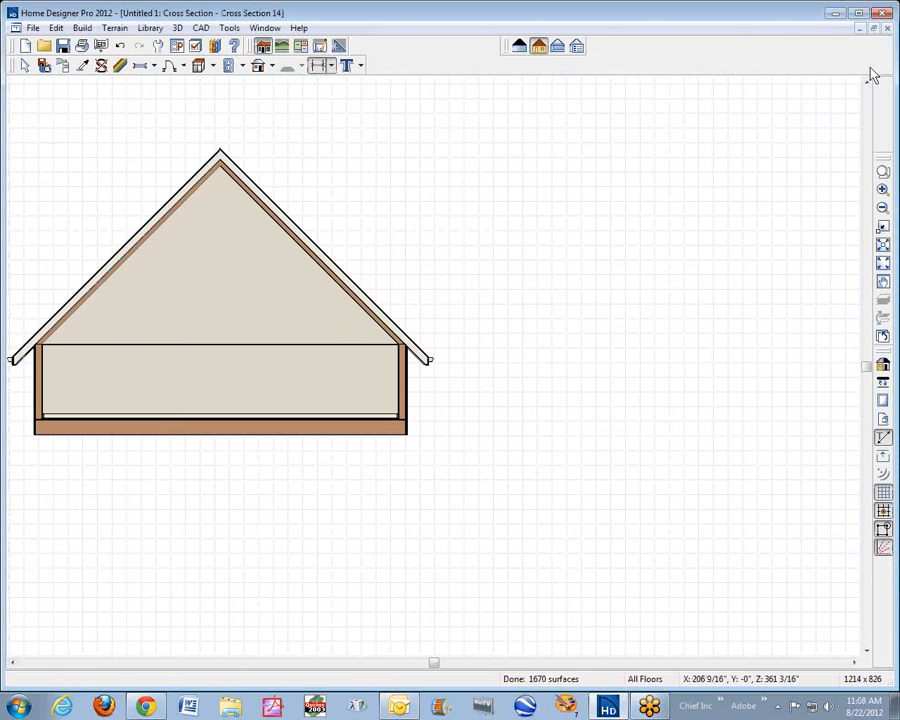
click(887, 28)
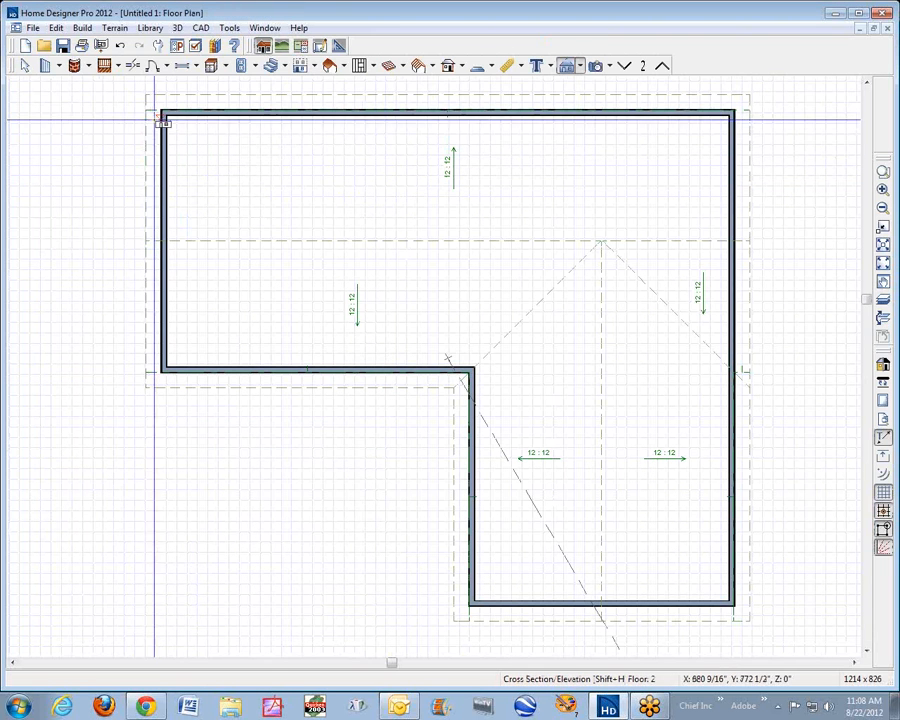
- Turn off Auto Rebuild Roofs in the Build Roof settings
click(330, 66)
double_click(333, 70)
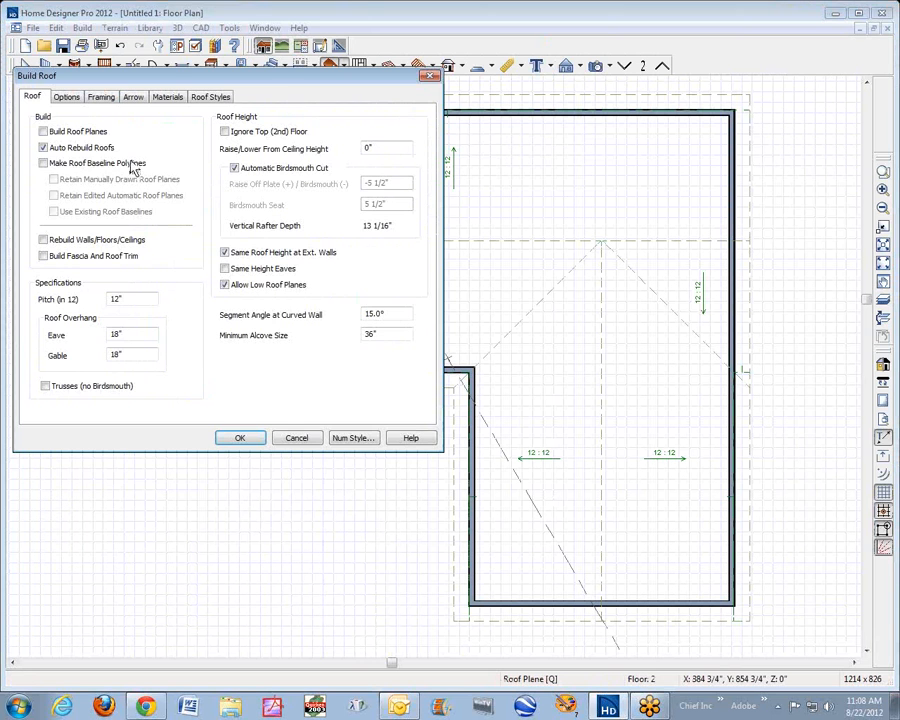
click(240, 441)
- Raise the second-floor room's finished ceiling height in its Room Specification, then adjust it once more
key(space)
click(555, 372)
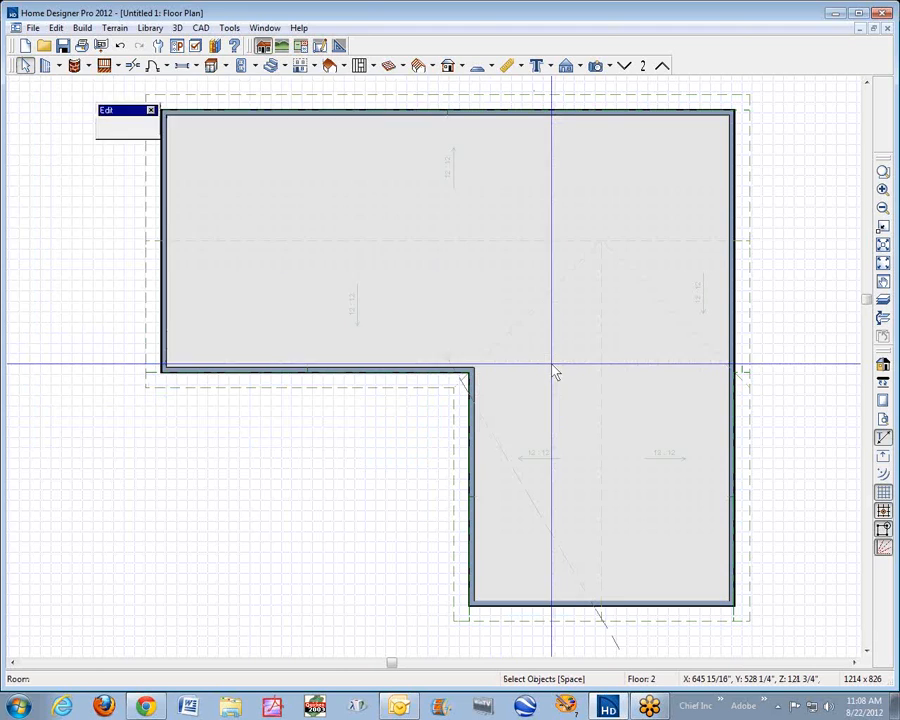
double_click(555, 372)
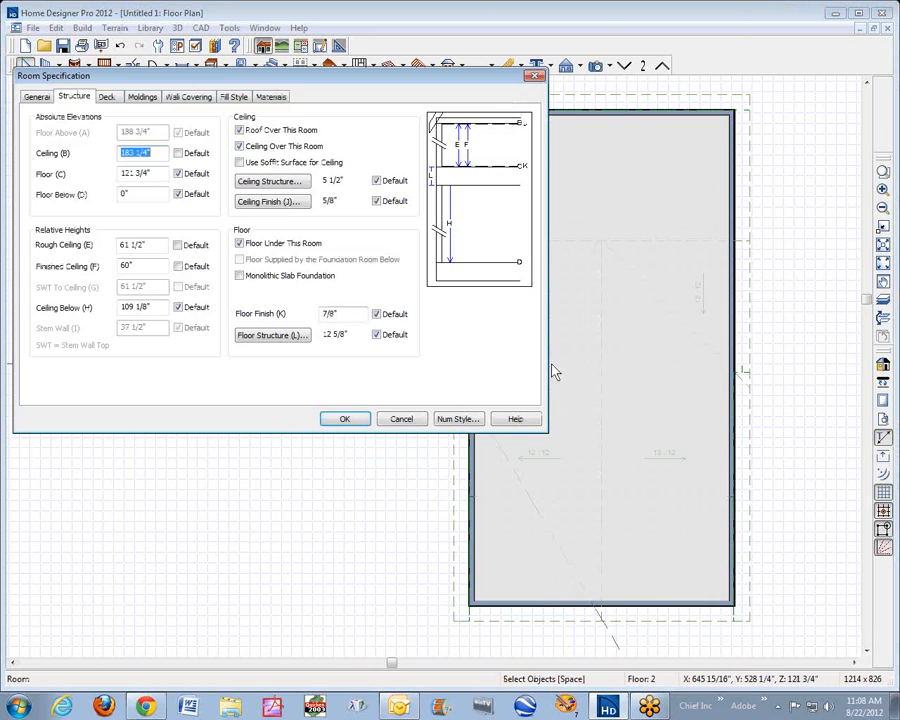
click(162, 266)
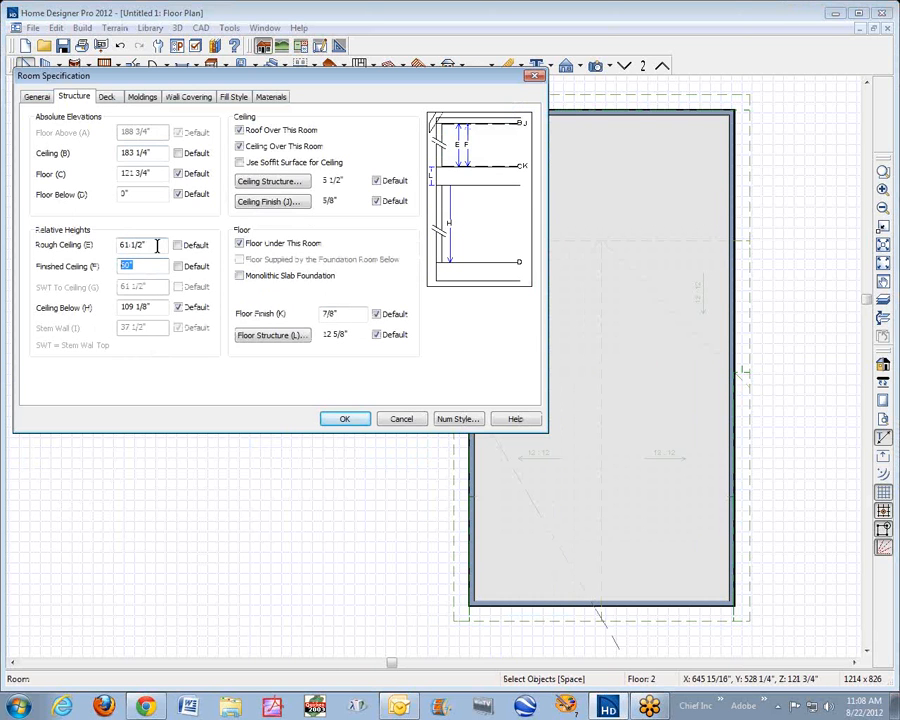
click(345, 419)
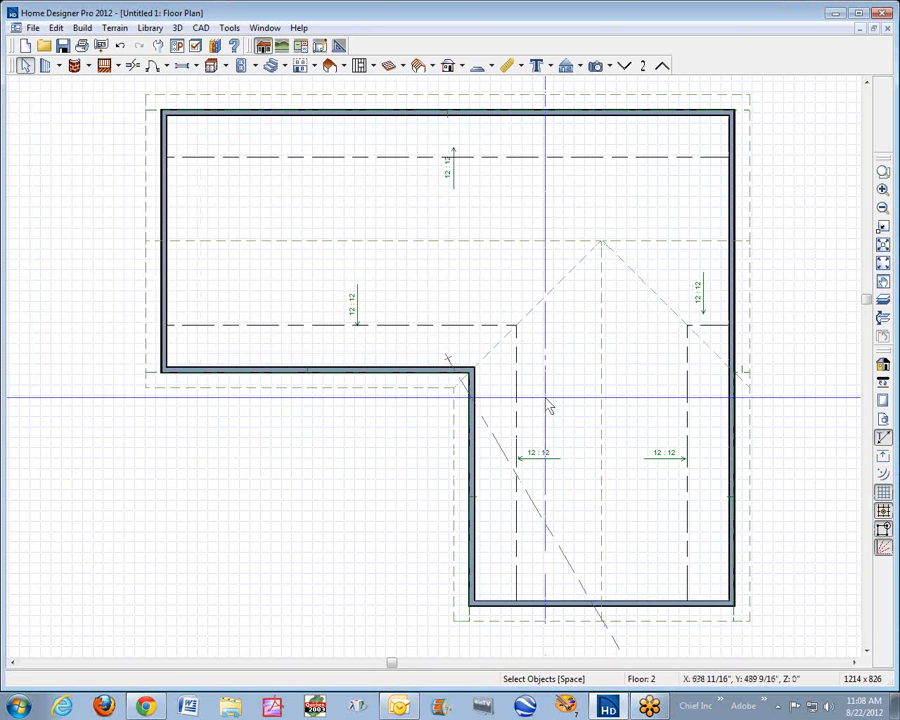
double_click(566, 400)
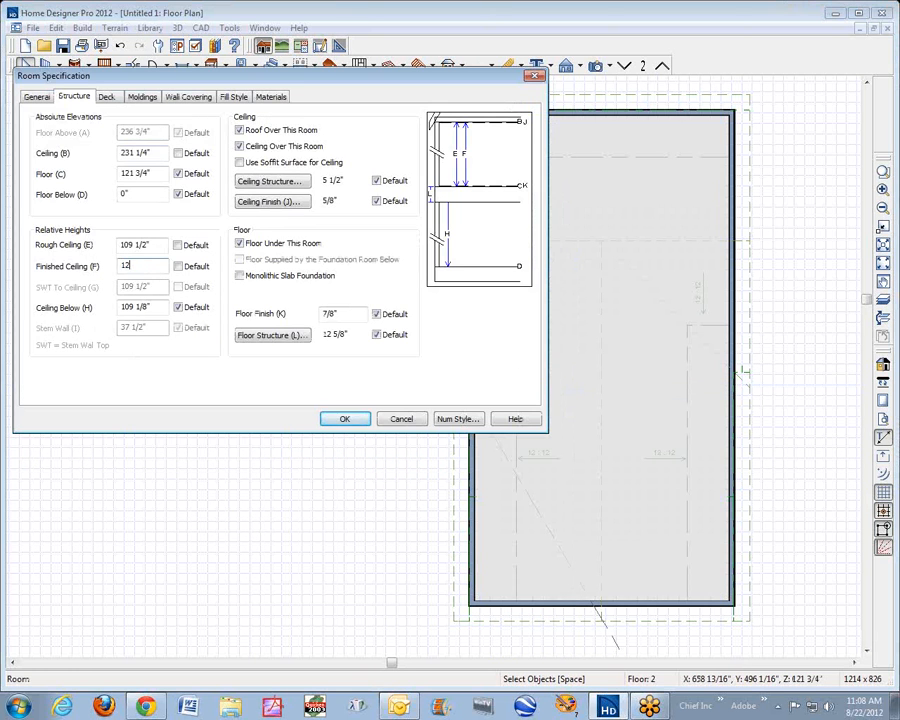
click(345, 419)
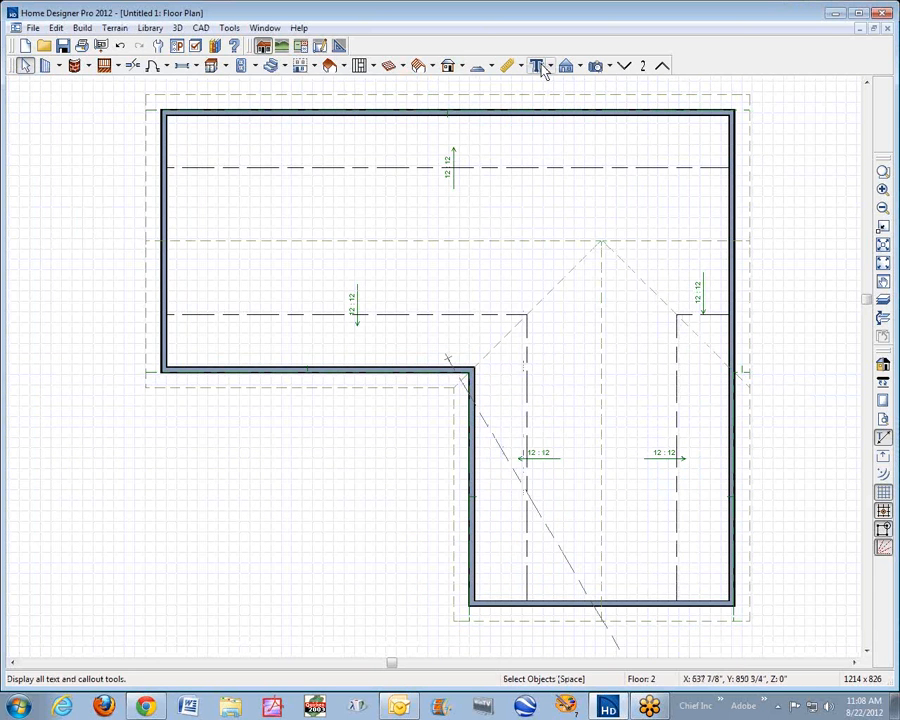
- Cut a new cross section through the wing to examine the raised flat ceiling under the roof, and close it
click(567, 66)
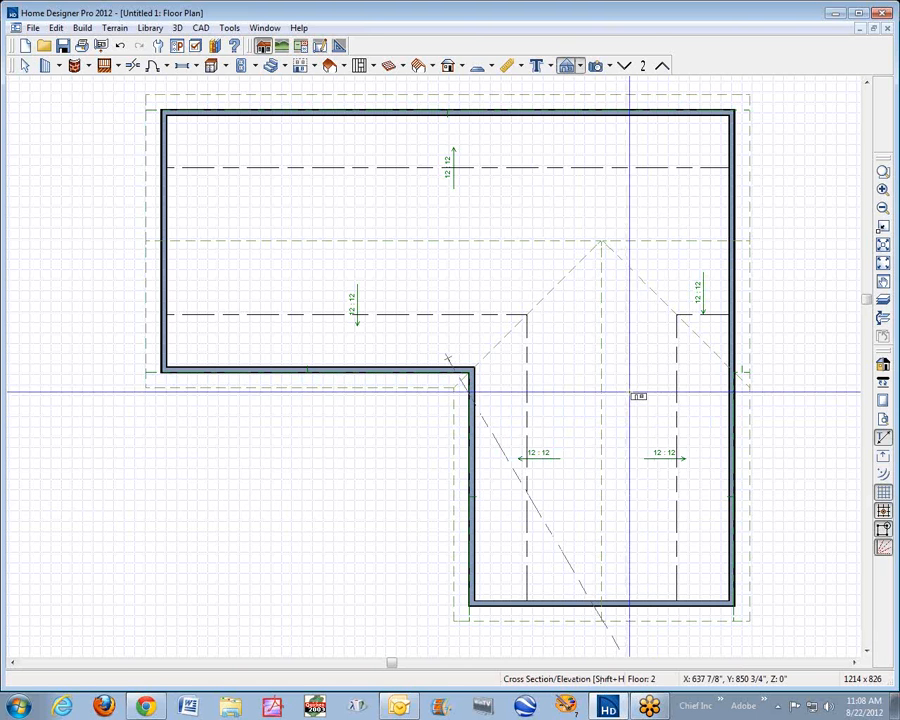
drag(620, 400, 622, 653)
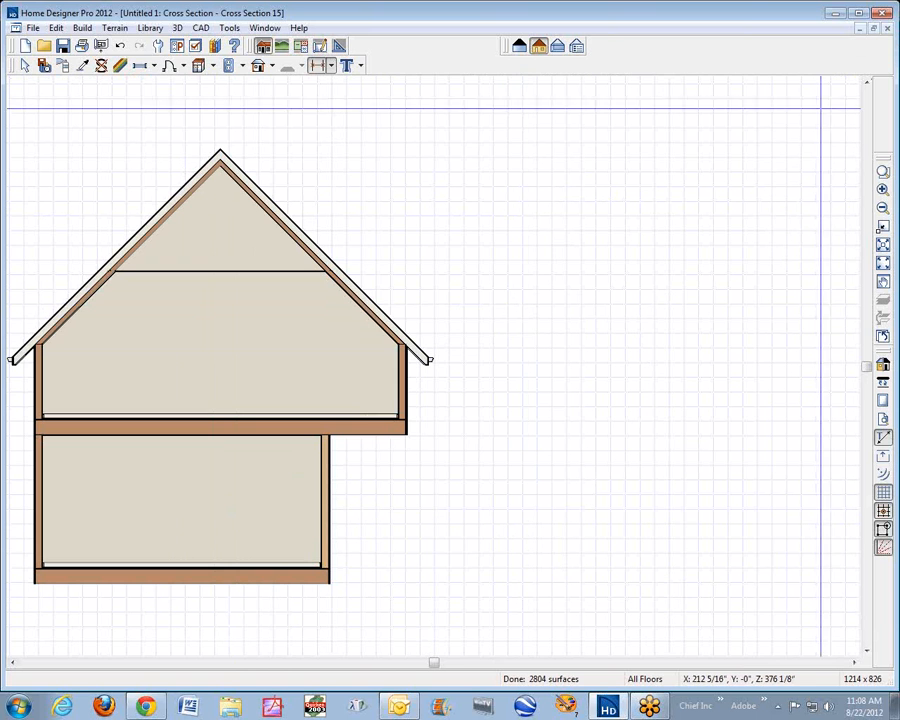
click(887, 28)
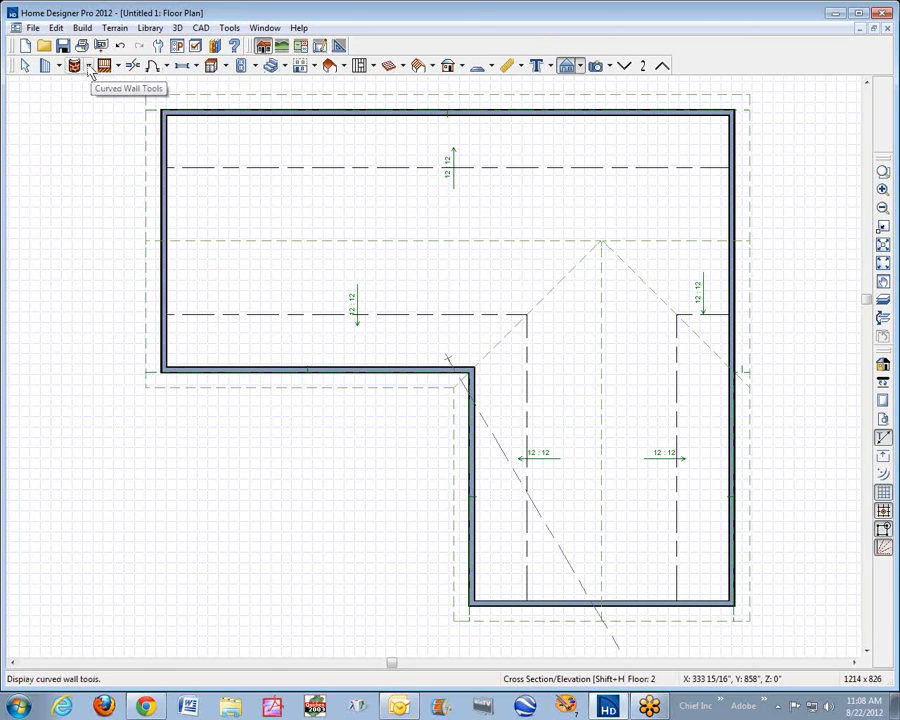
- Draw an interior wall across the wing's opening and two more down the wing along the dashed ceiling break lines
click(44, 65)
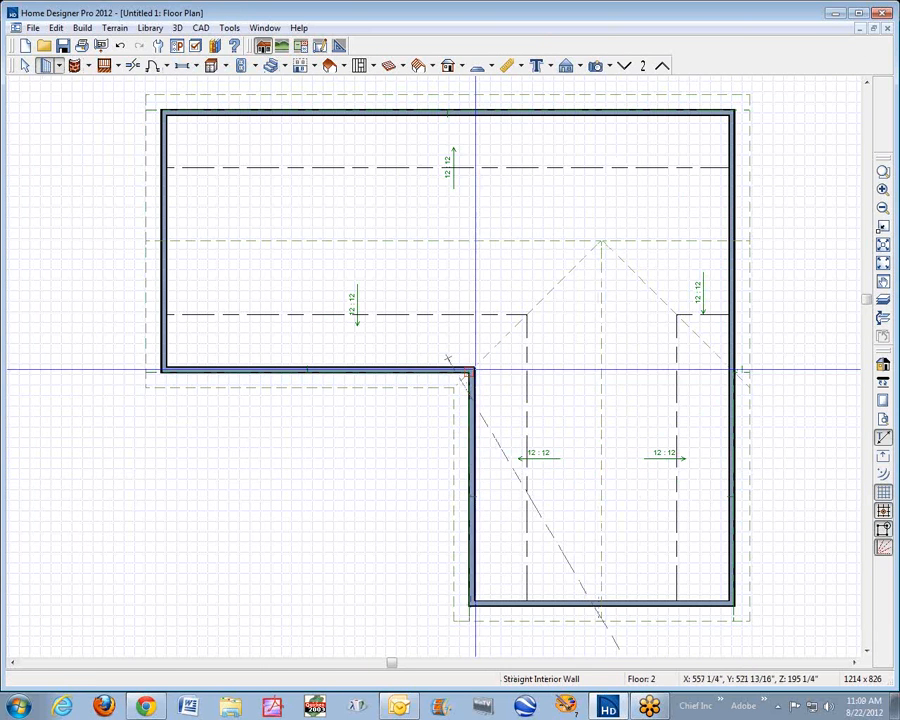
drag(471, 372, 728, 372)
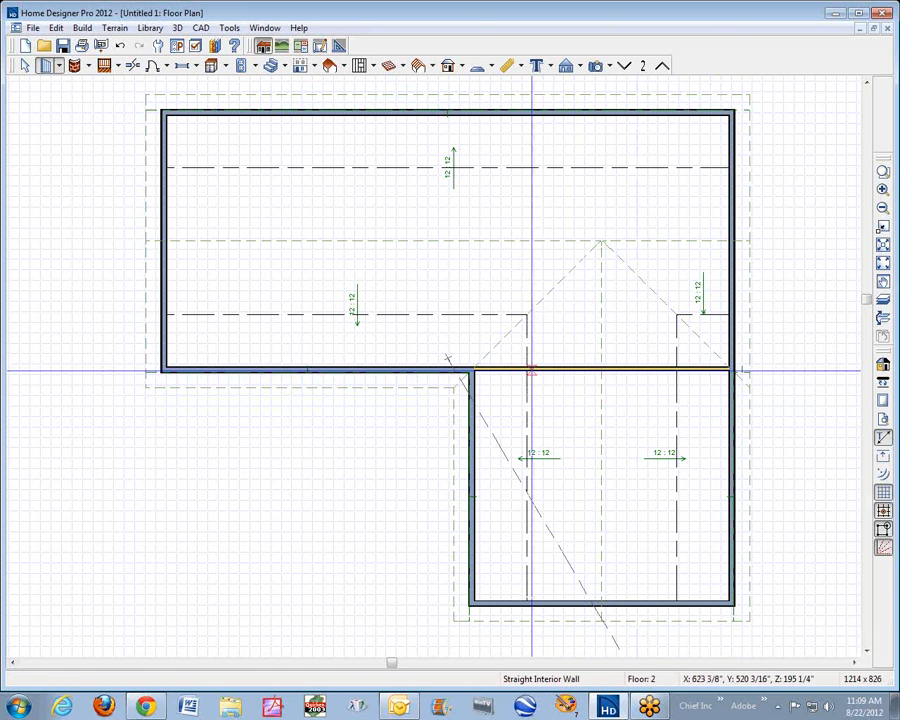
mouse_move(527, 372)
mouse_down()
mouse_move(545, 600)
mouse_move(526, 646)
mouse_move(526, 602)
mouse_up()
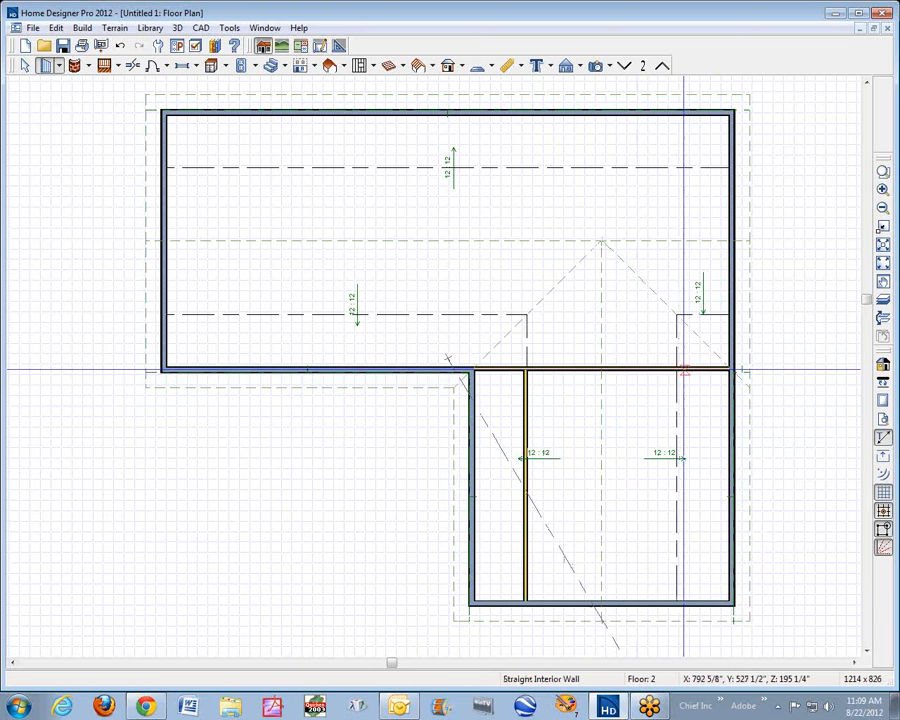
drag(676, 372, 647, 665)
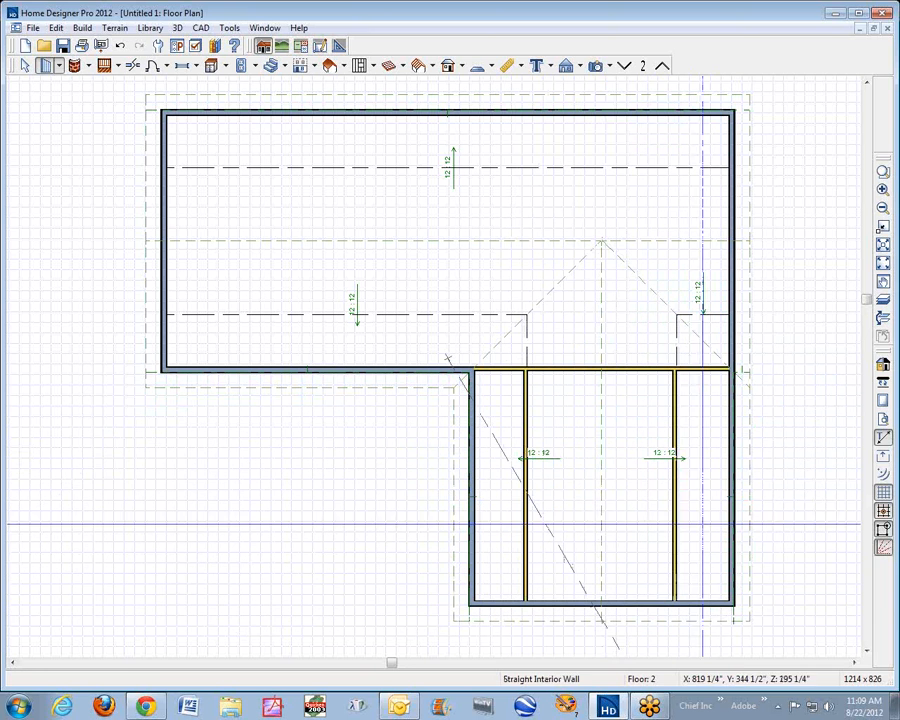
key(space)
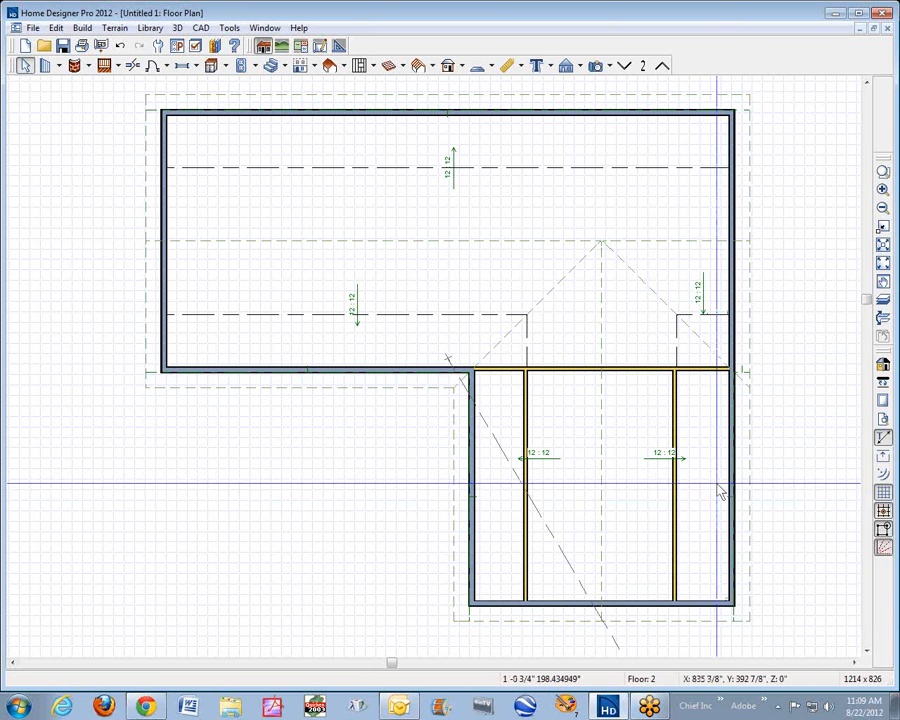
- Set the wing's right and left exterior walls to No Room Def. in their Wall Specifications
click(734, 507)
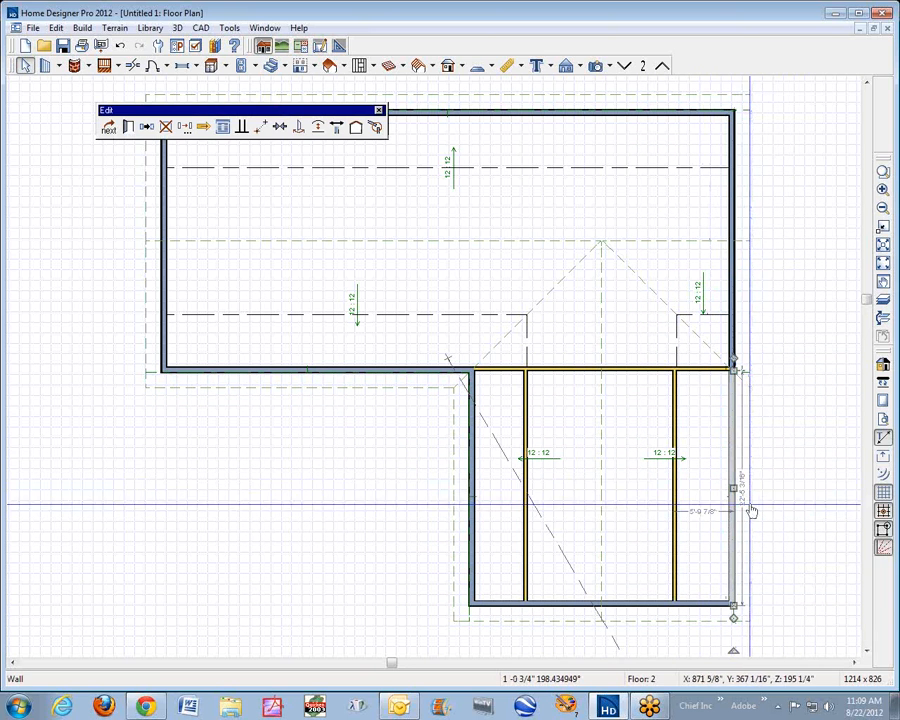
click(128, 126)
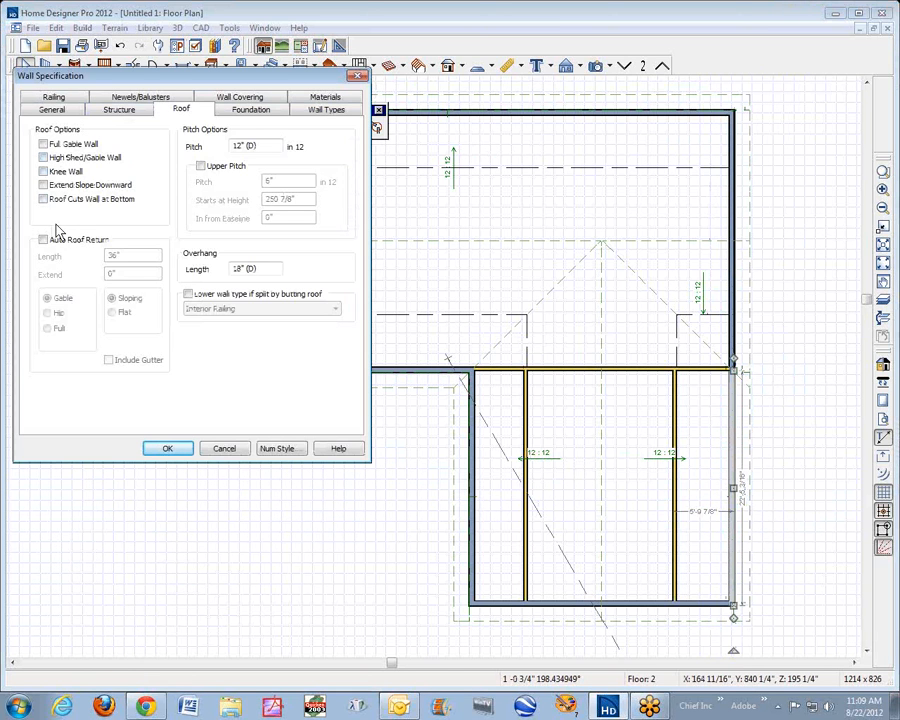
click(55, 112)
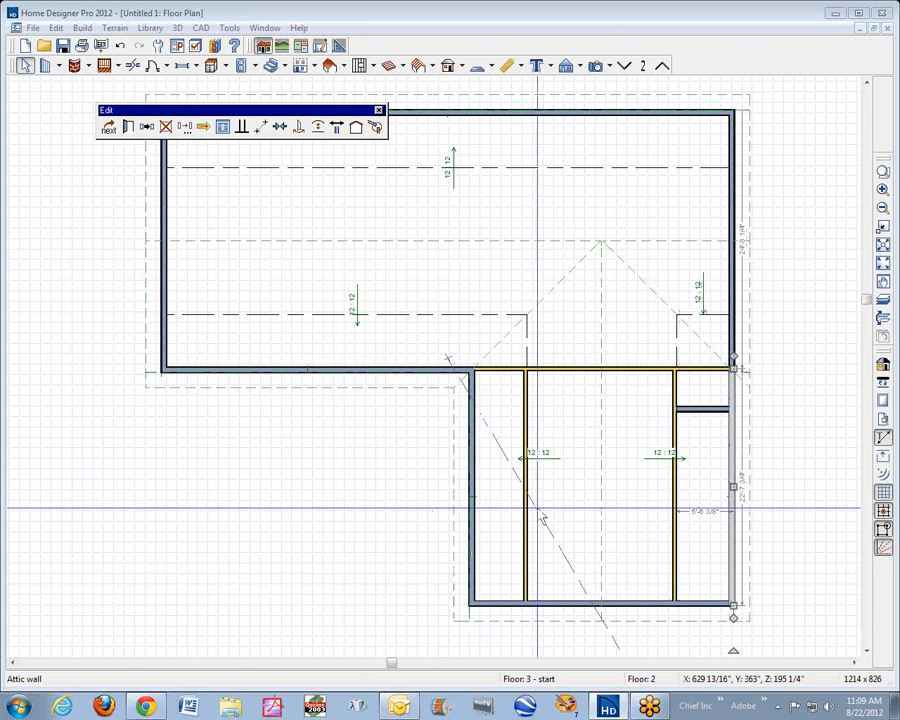
click(471, 540)
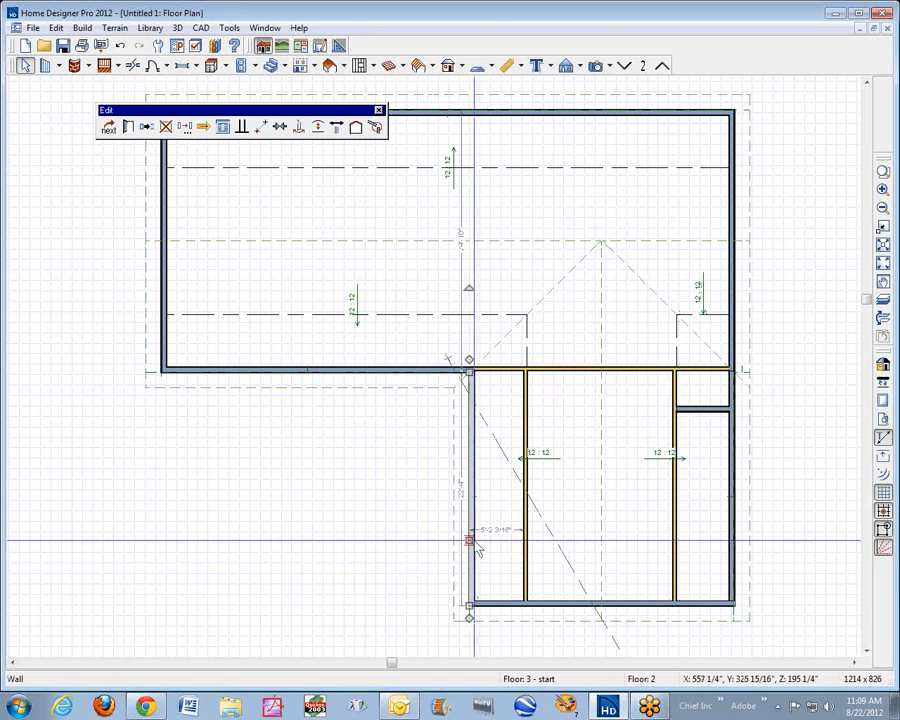
click(128, 128)
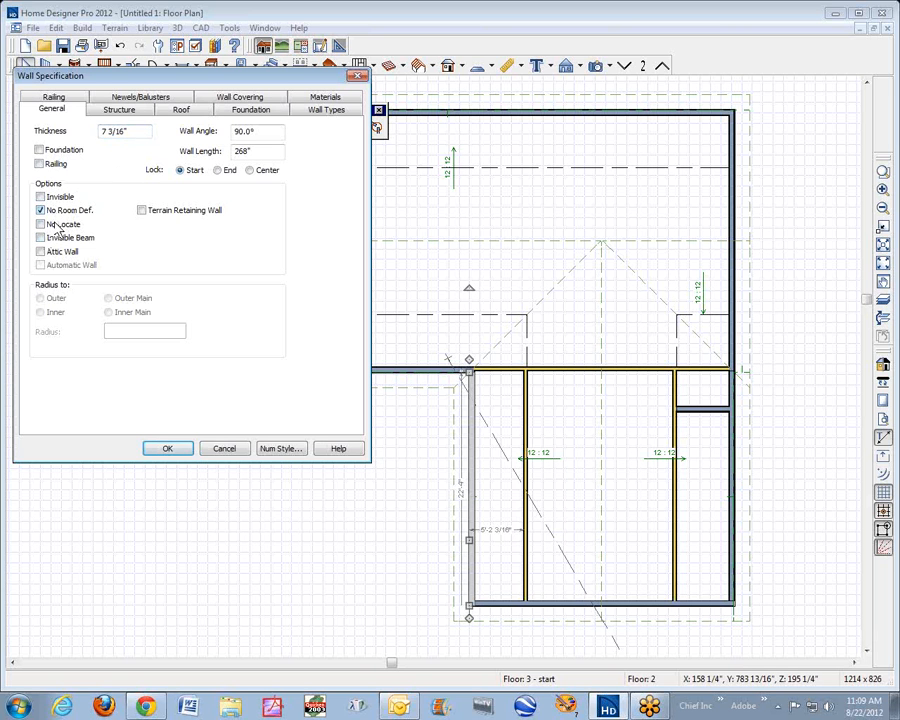
click(167, 449)
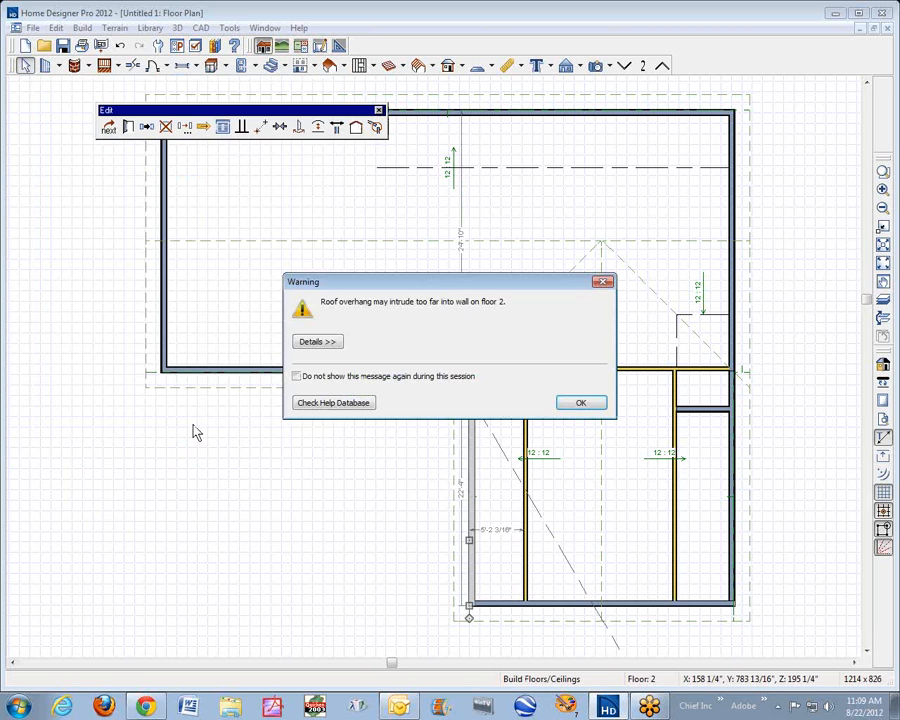
click(580, 403)
click(428, 506)
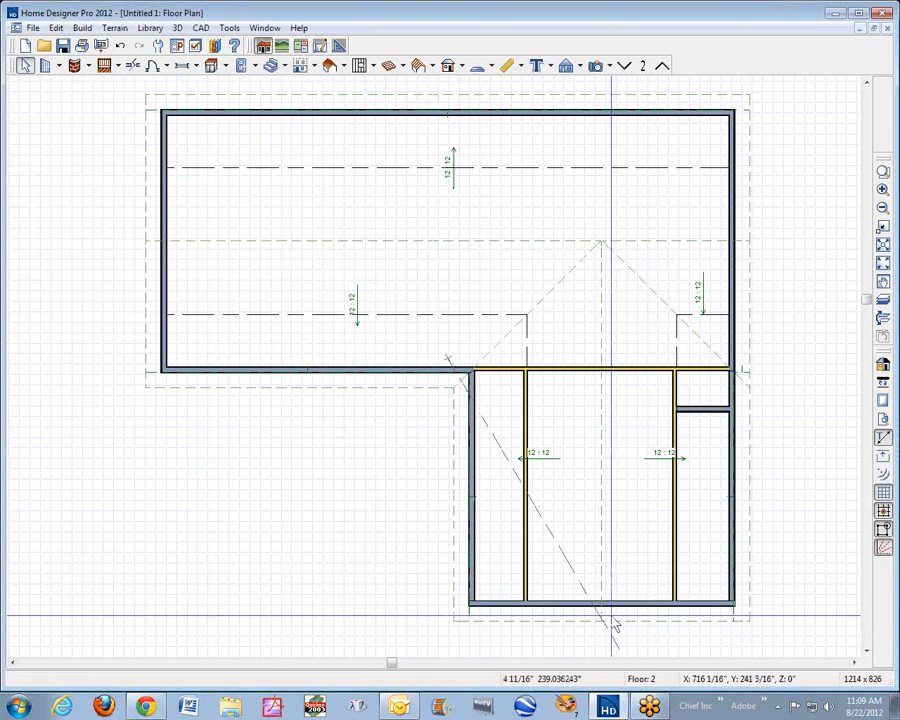
- Shorten the wing's front exterior wall at both ends so it spans only between the two new interior walls
click(556, 604)
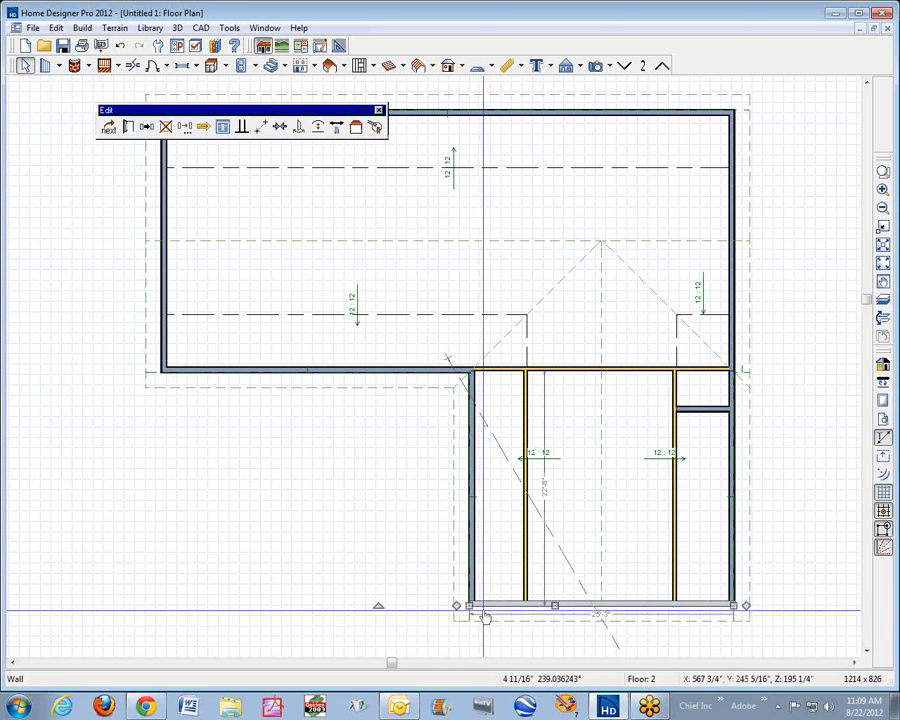
drag(484, 617, 530, 607)
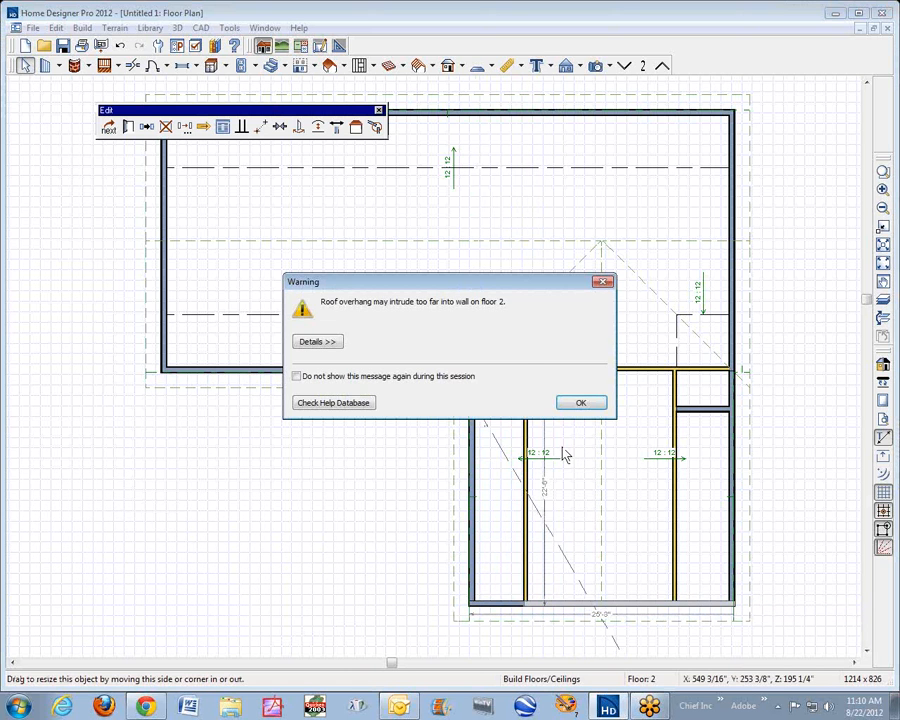
click(578, 403)
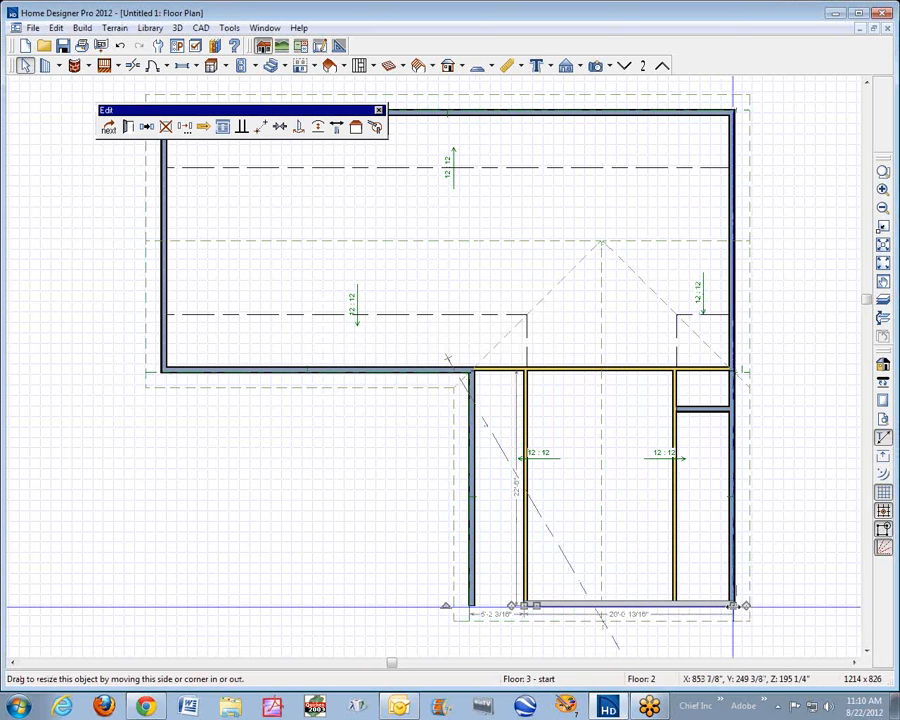
mouse_move(742, 620)
mouse_down()
mouse_move(700, 614)
mouse_move(733, 614)
mouse_up()
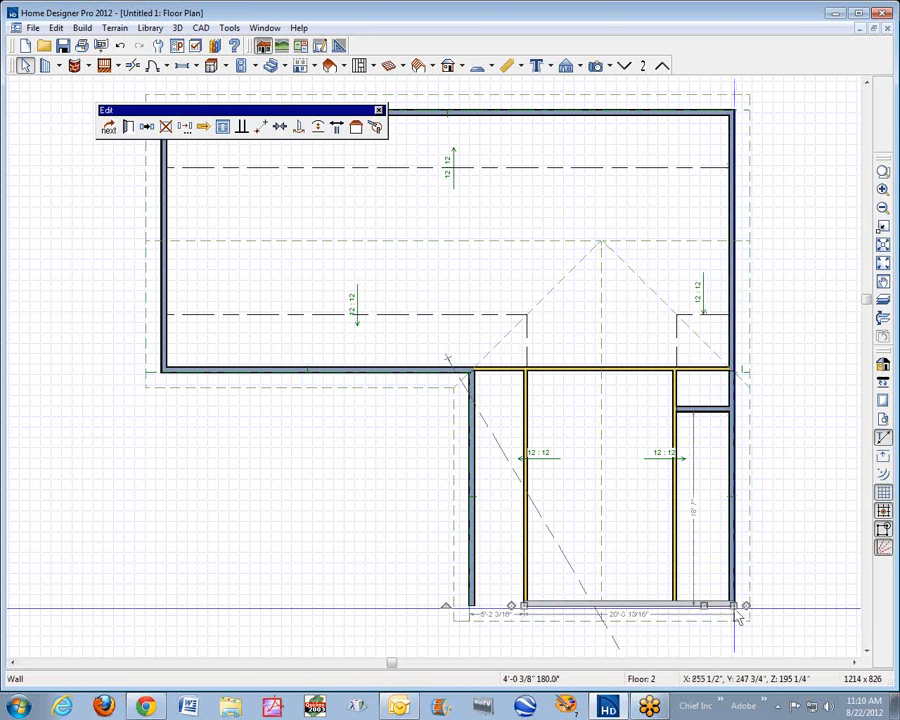
drag(733, 606, 672, 606)
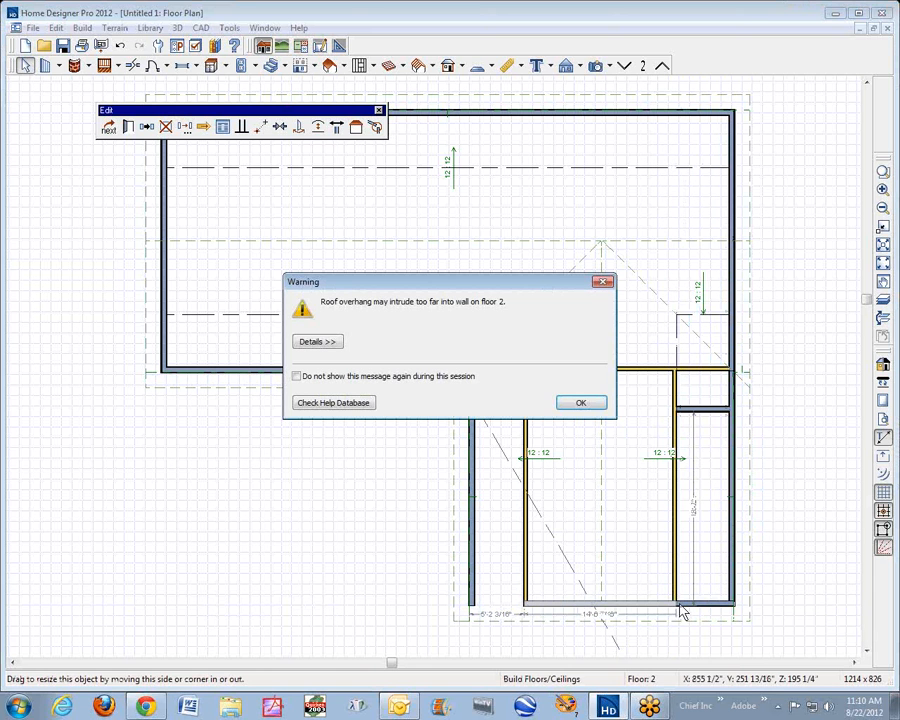
click(580, 402)
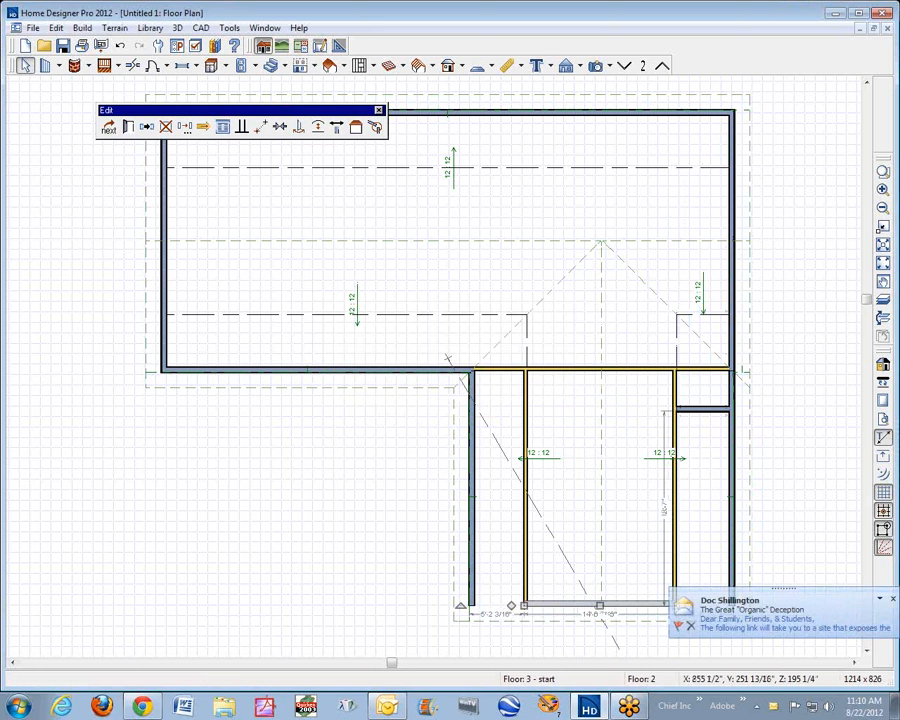
click(783, 443)
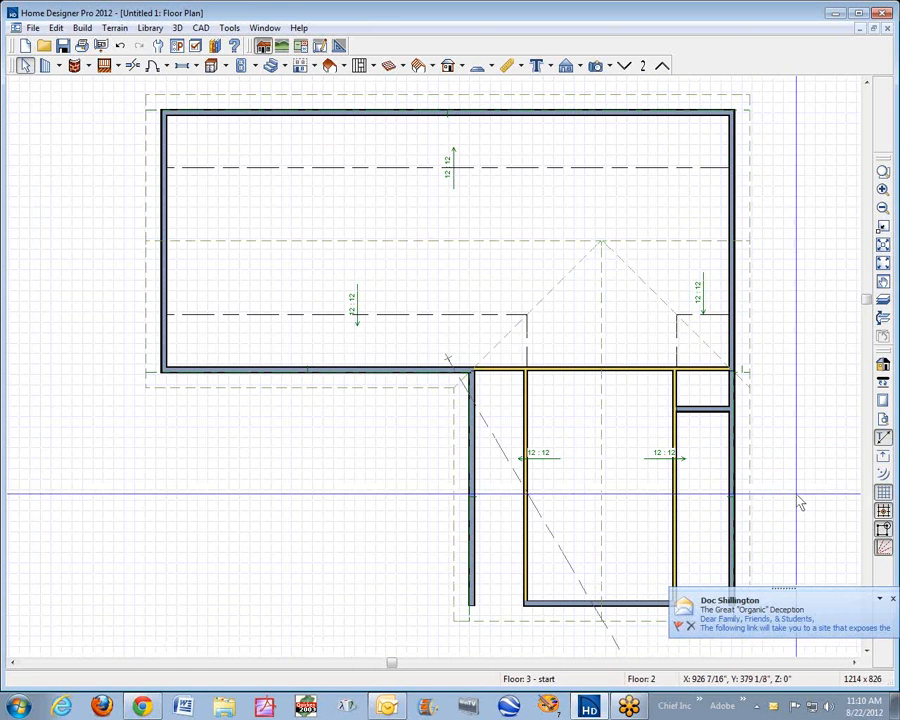
- Examine the second-floor walls of the wing from several angles in an Orthographic Doll House View, and close it
click(578, 72)
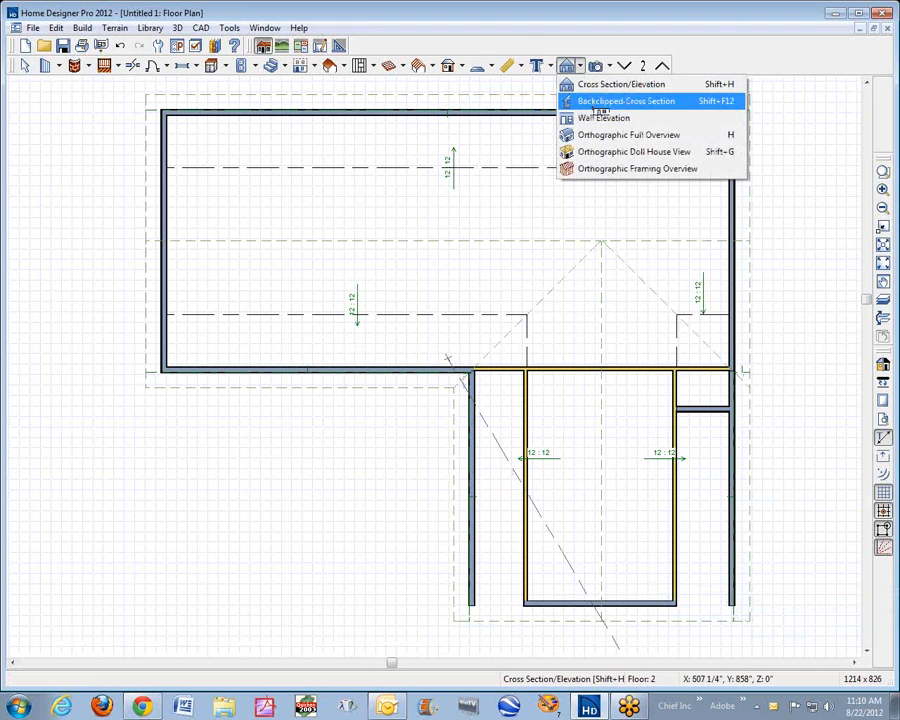
click(584, 152)
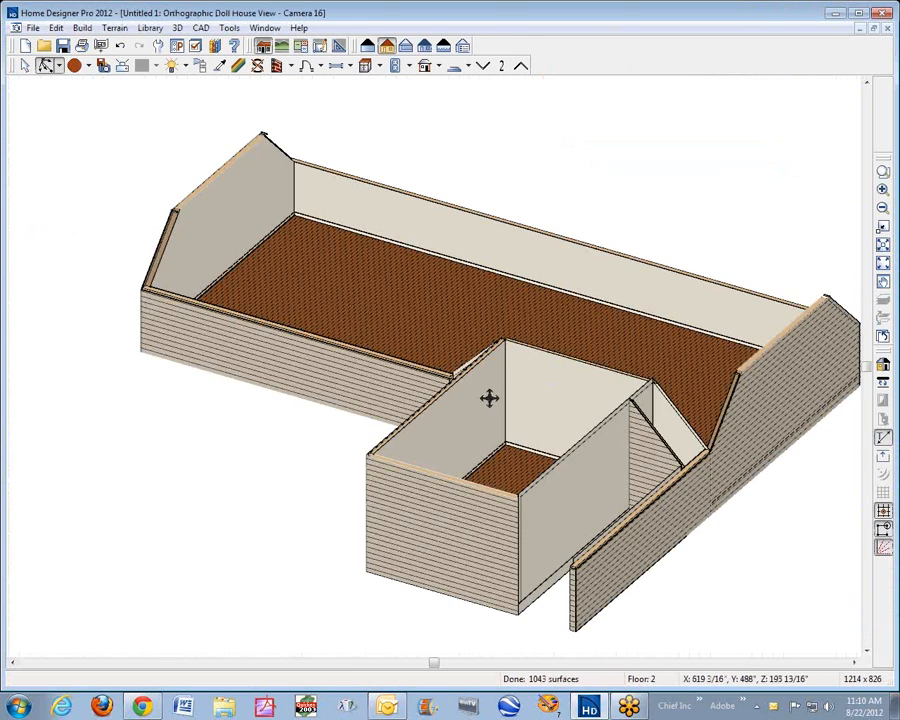
drag(488, 398, 534, 402)
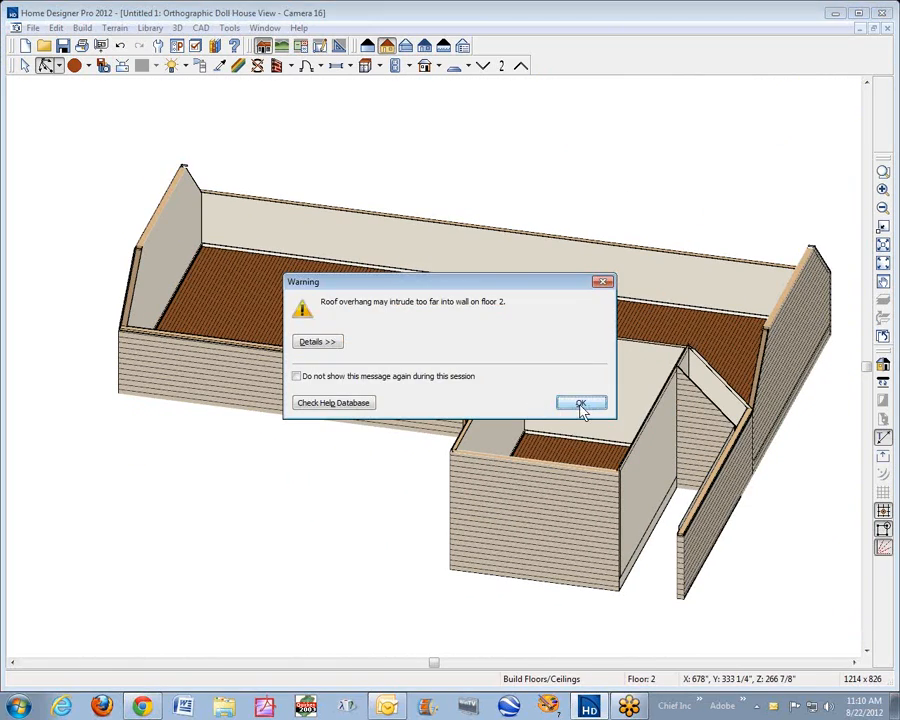
click(581, 403)
drag(618, 491, 663, 509)
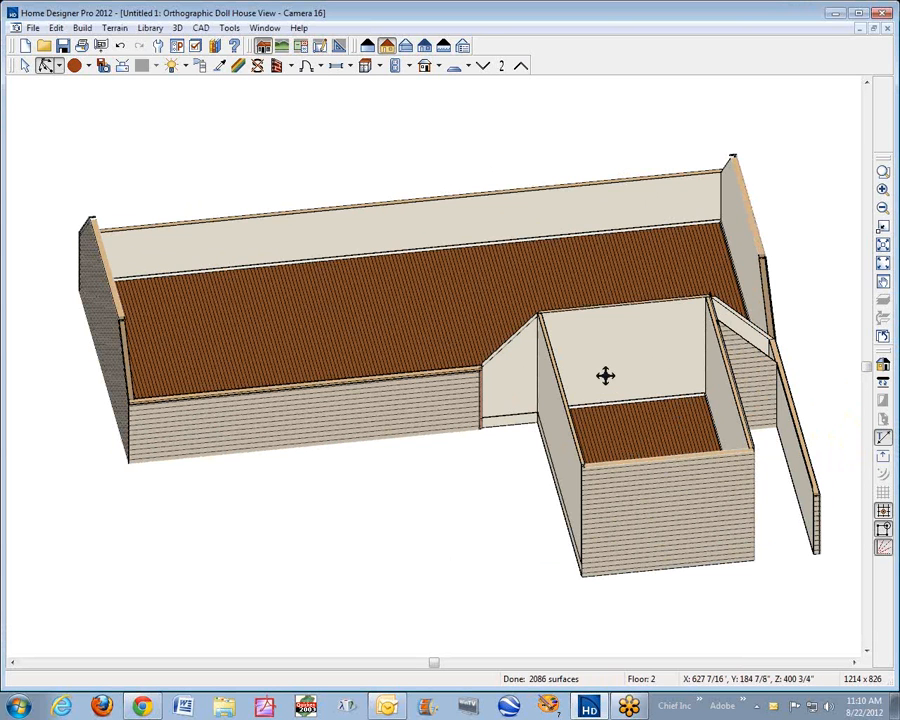
drag(605, 375, 556, 404)
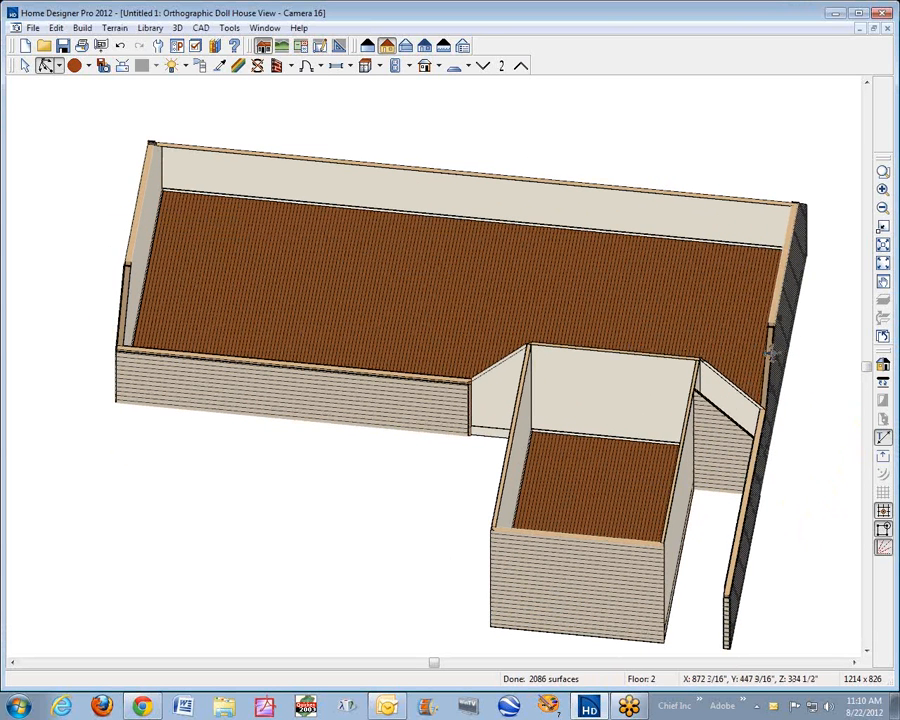
click(888, 29)
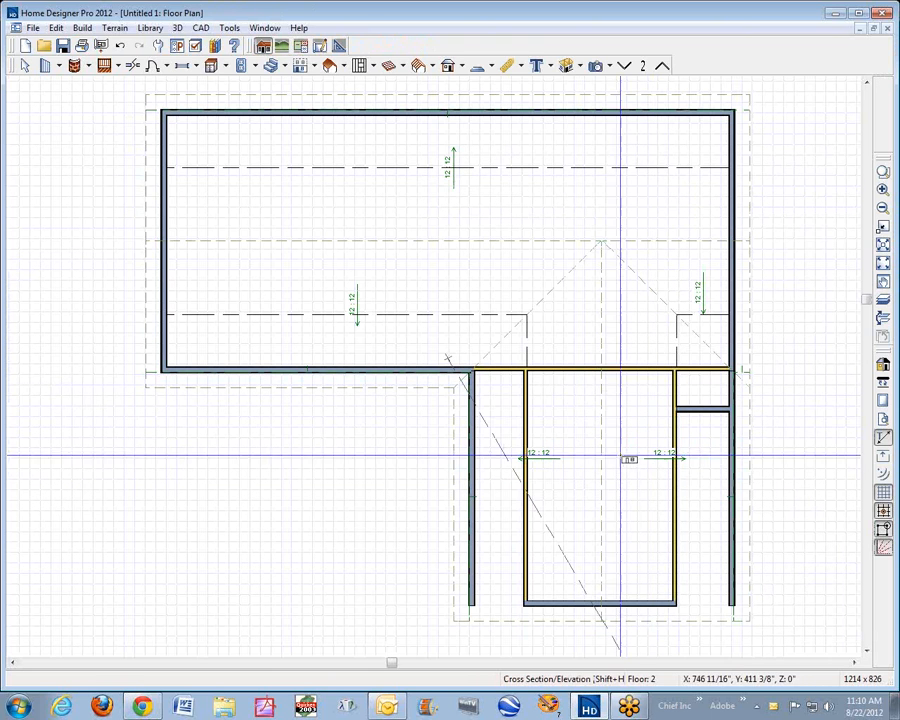
- View the whole house in a Perspective Full Overview from a different angle and return to the floor plan
click(597, 65)
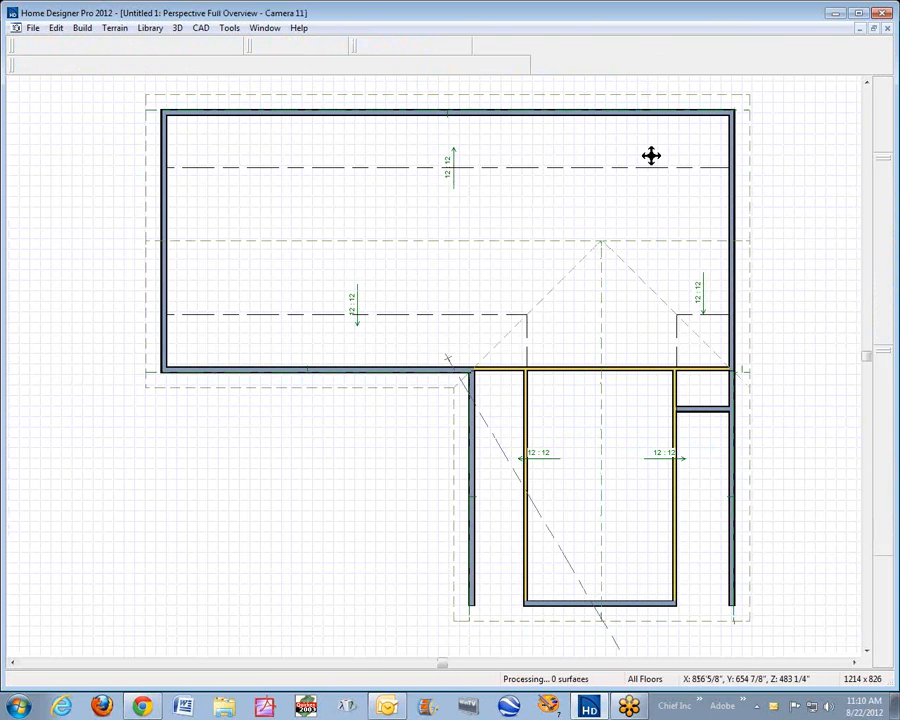
drag(547, 408, 577, 412)
key(ctrl+w)
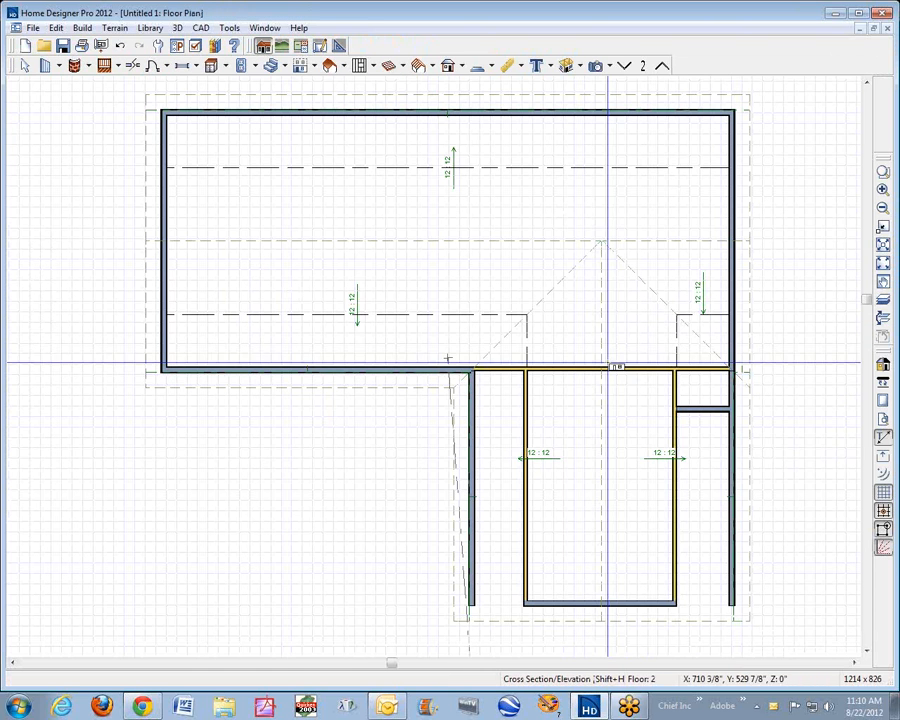
- With the reference floor displayed on Floor 1, move the bump-out's left side wall outward and align it with the wall above
click(624, 65)
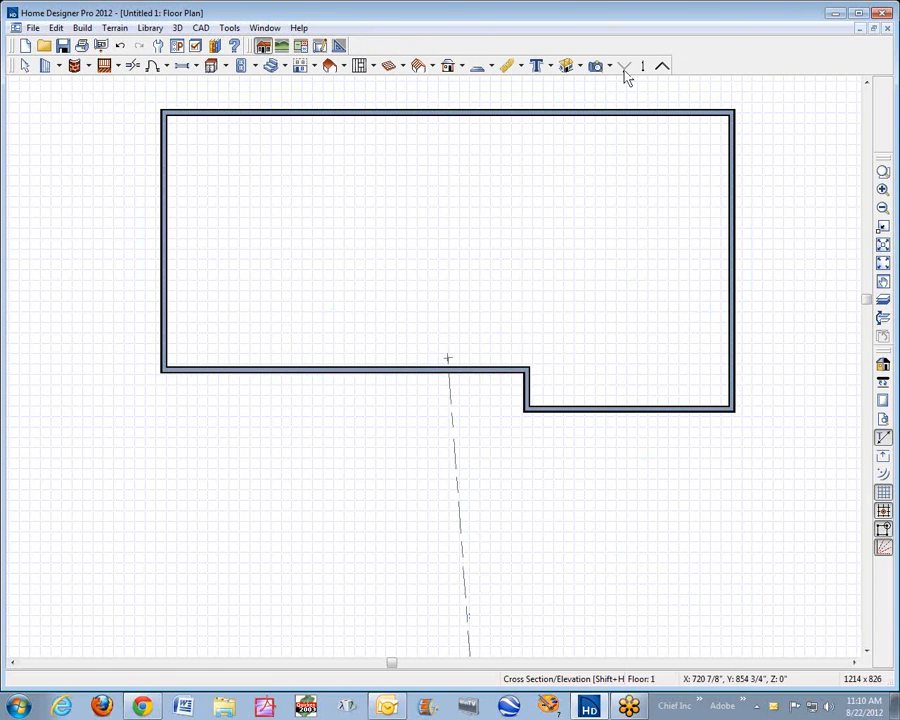
click(883, 299)
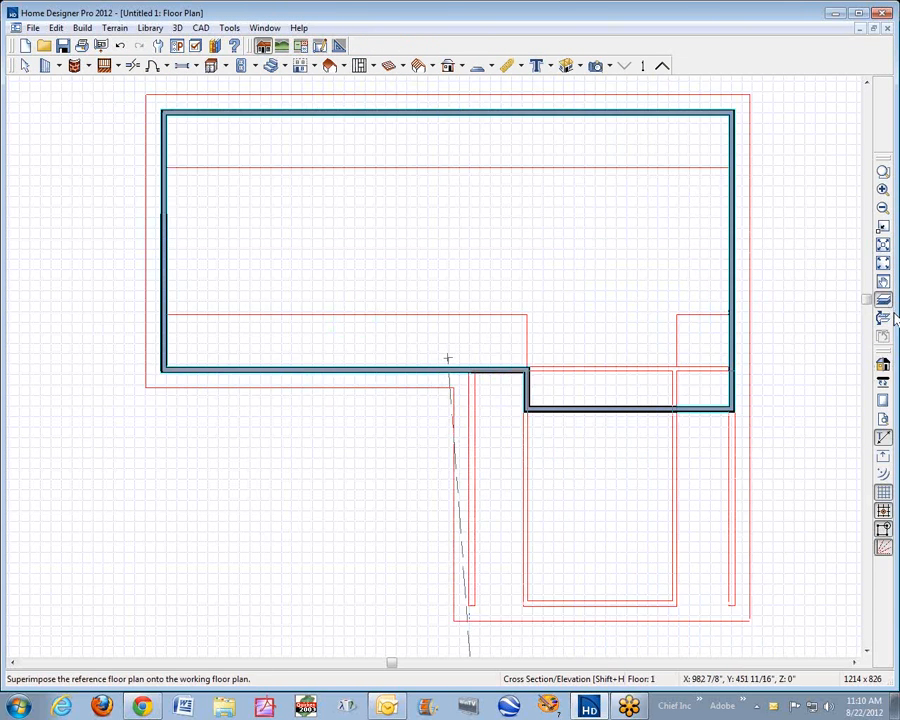
click(532, 406)
drag(526, 402, 503, 440)
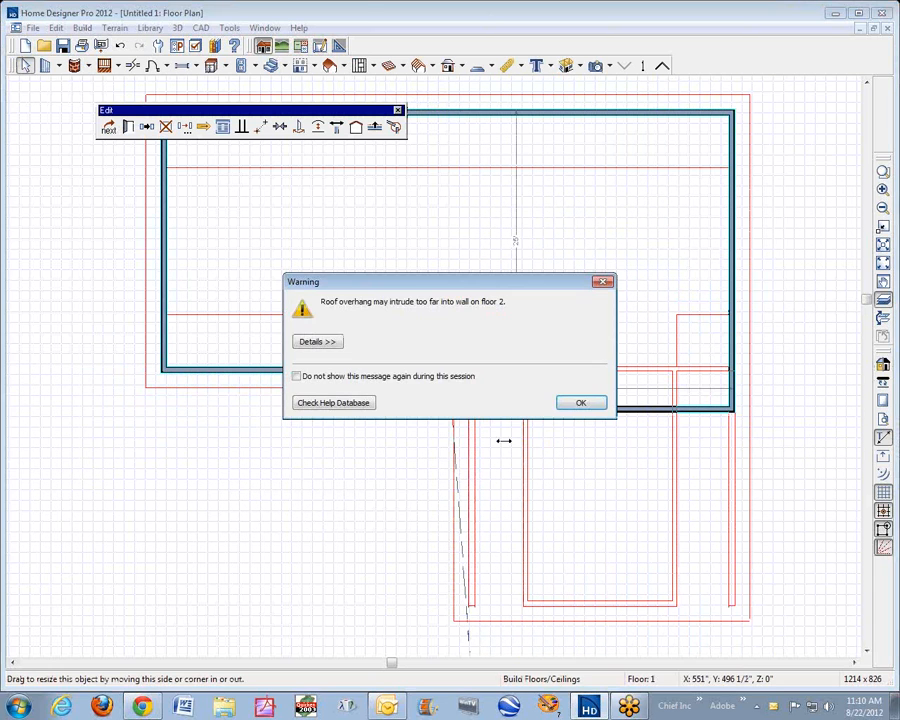
click(575, 404)
click(617, 392)
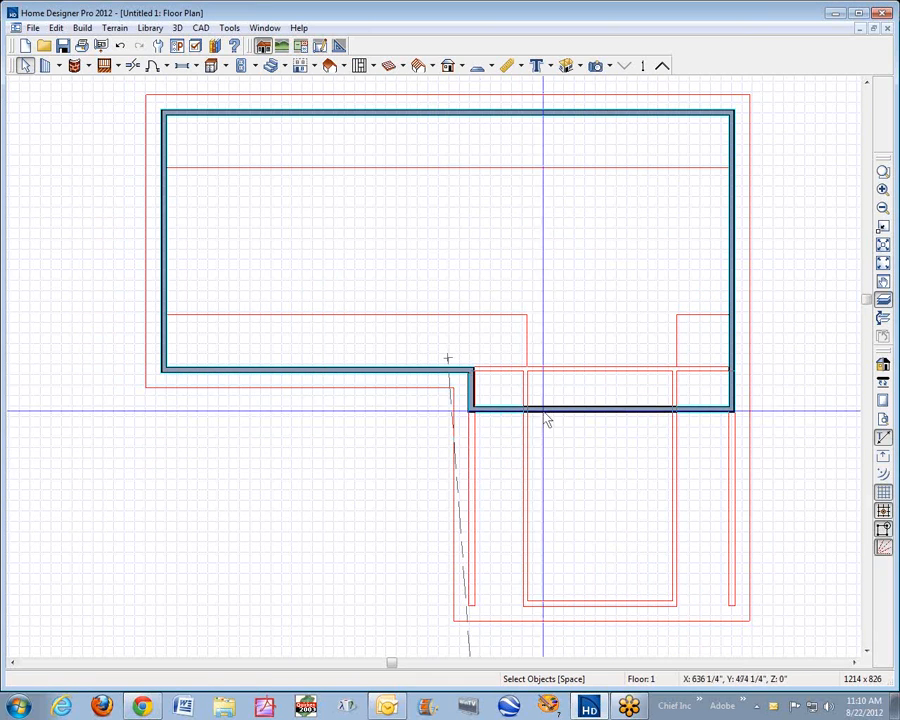
click(472, 398)
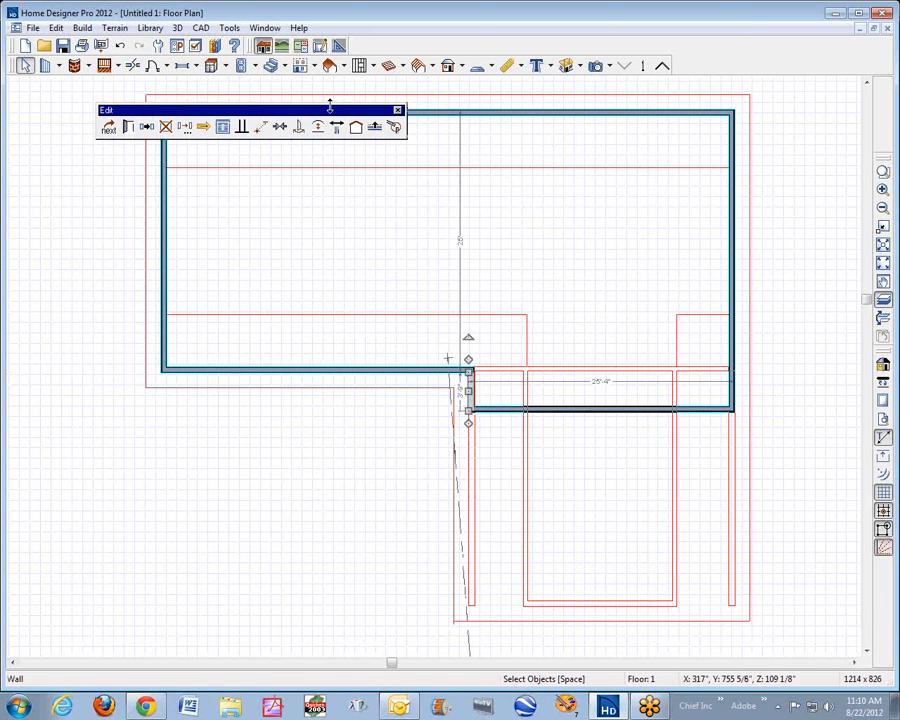
click(376, 134)
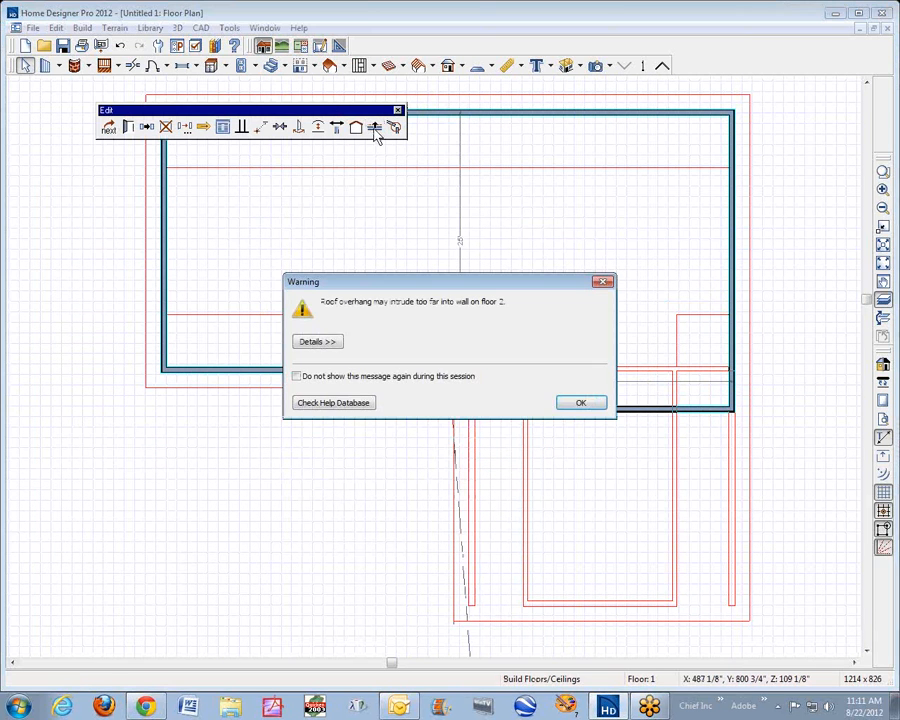
click(578, 403)
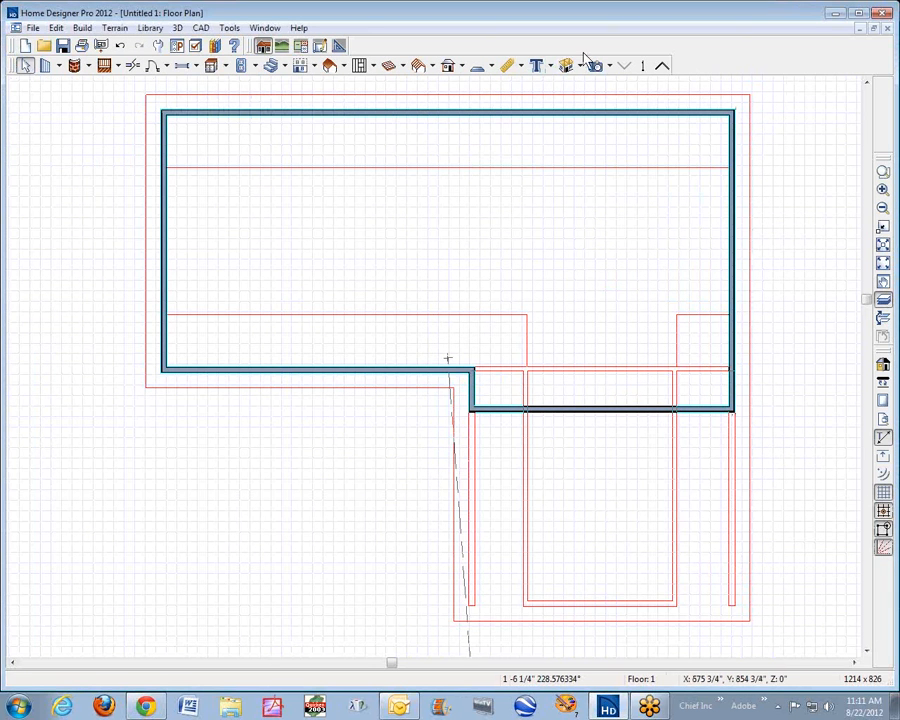
- On Floor 2, extend the wing's front exterior wall at both ends to meet the two exterior side walls
click(662, 67)
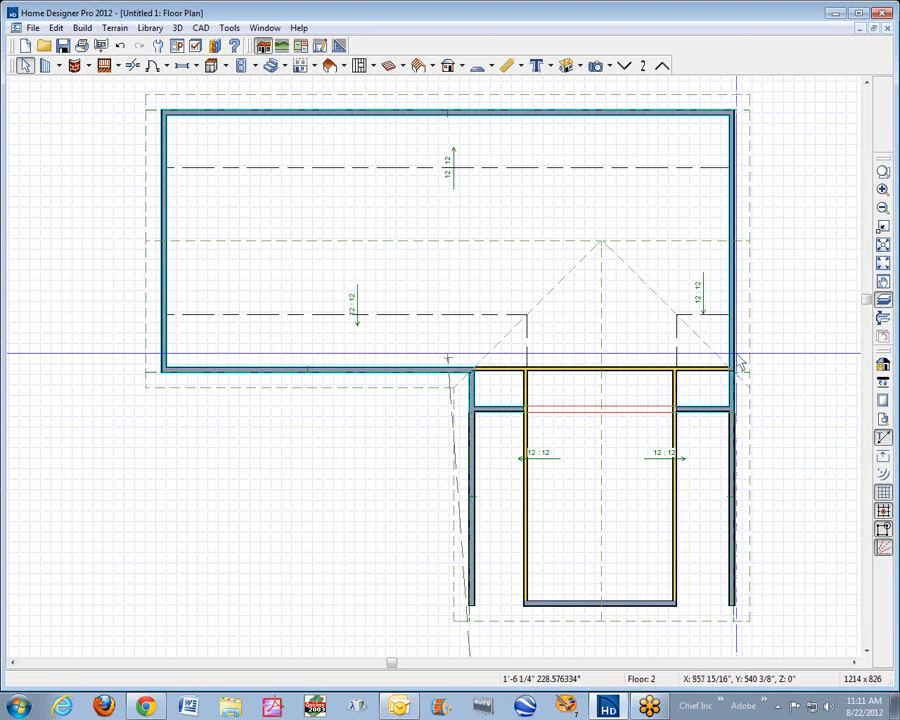
click(665, 604)
drag(688, 606, 736, 604)
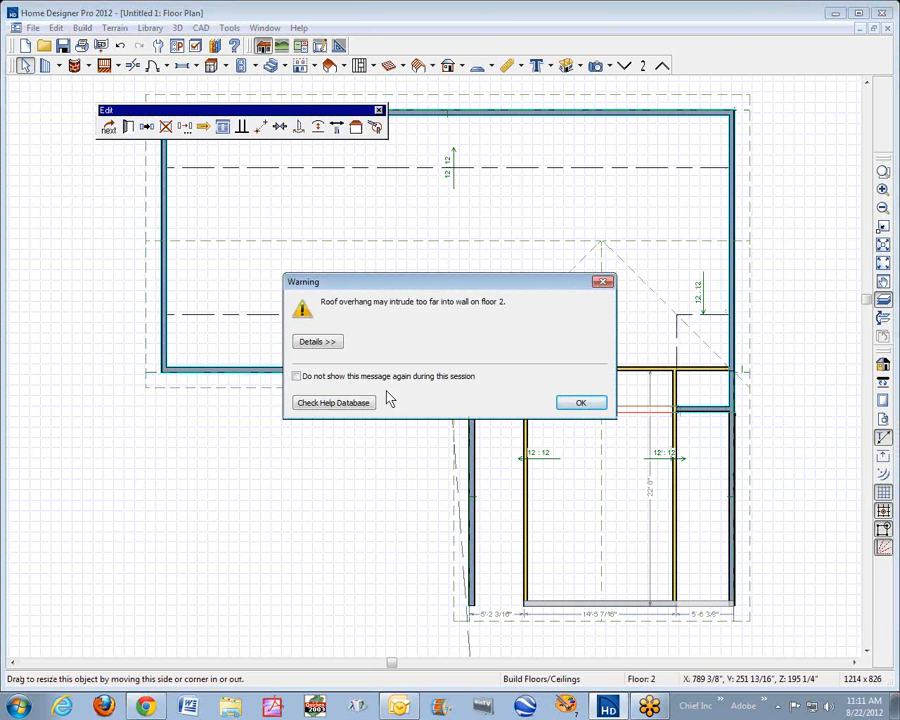
click(574, 404)
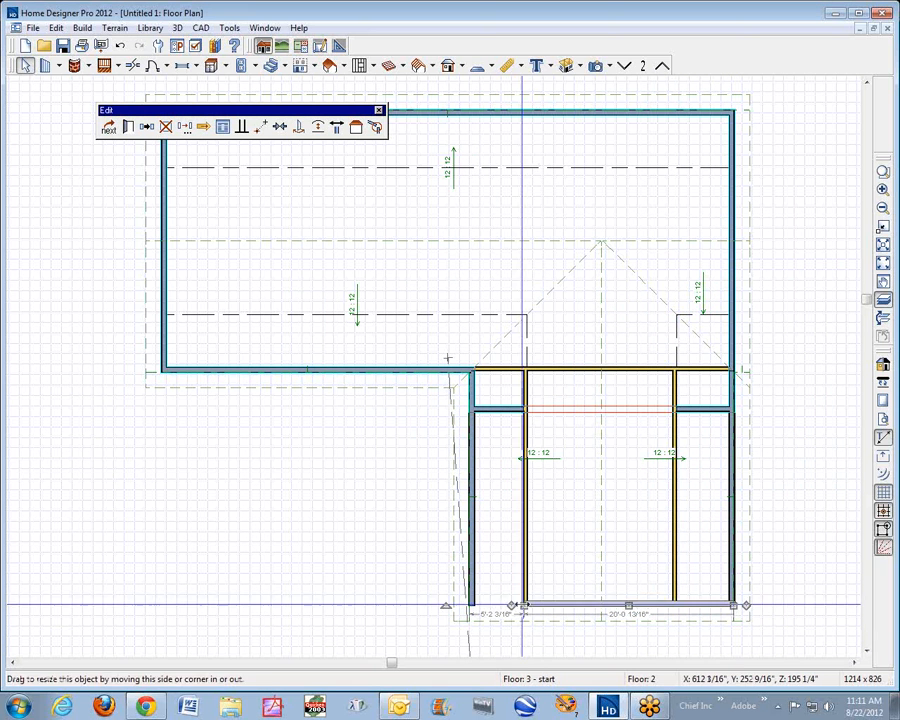
drag(524, 607, 468, 606)
key(Escape)
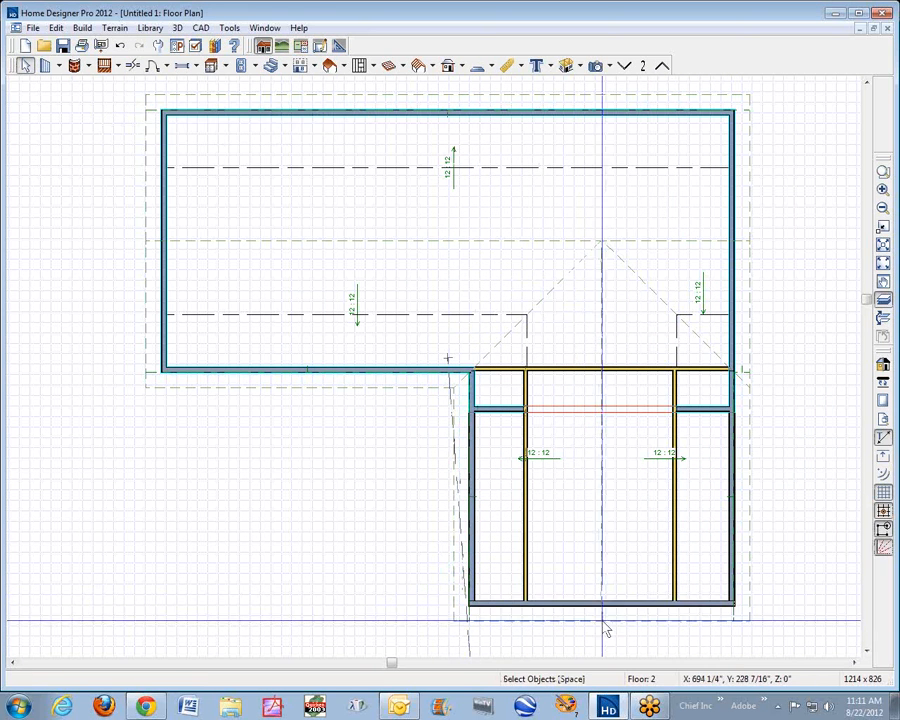
- Examine the wing's front corner close up in the Perspective Full Overview and return to the floor plan
key(ctrl+Tab)
drag(545, 531, 610, 443)
scroll(544, 396, up, 10)
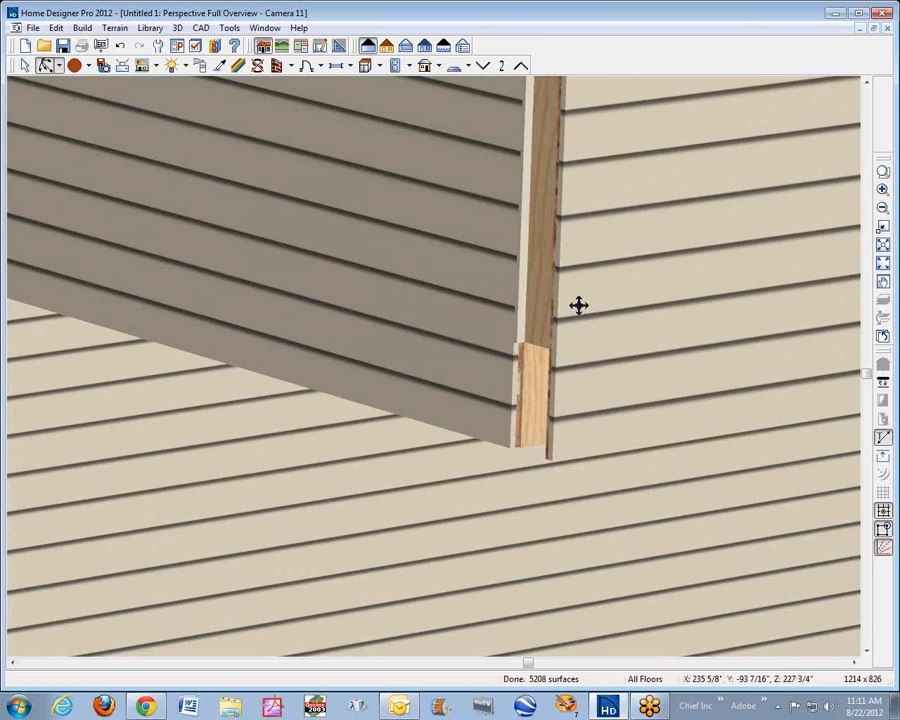
scroll(528, 291, down, 10)
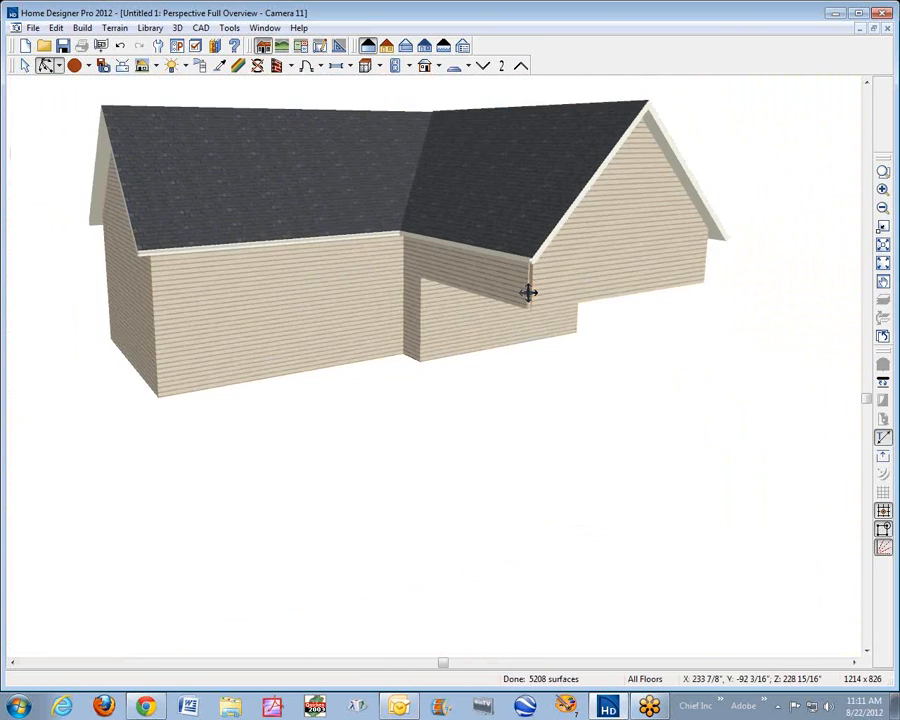
key(ctrl+Tab)
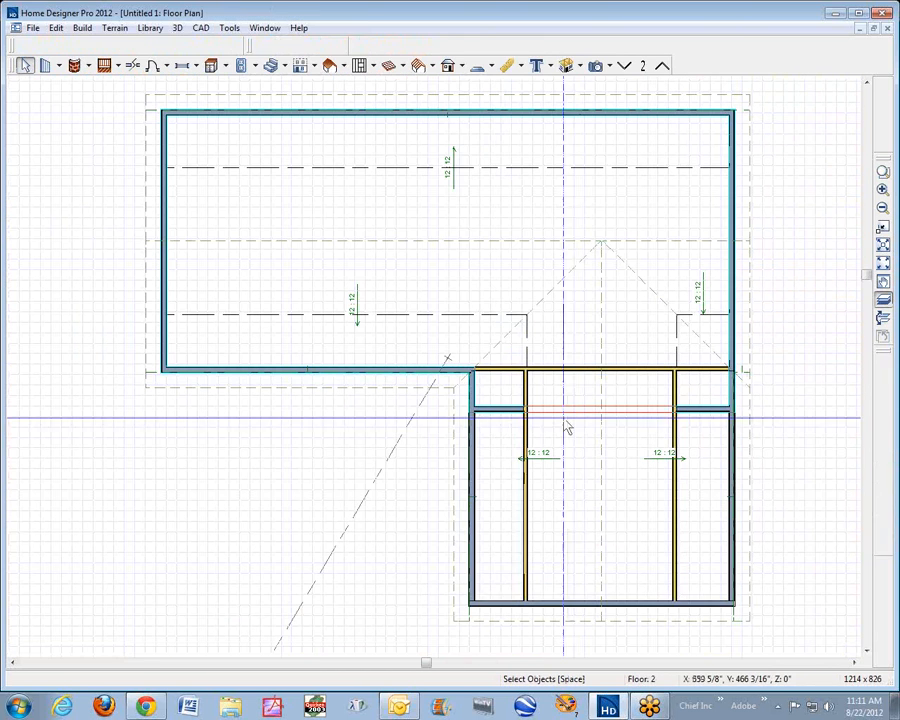
- Turn off No Room Def. and Attic Wall for the wing's two exterior side walls together
click(471, 578)
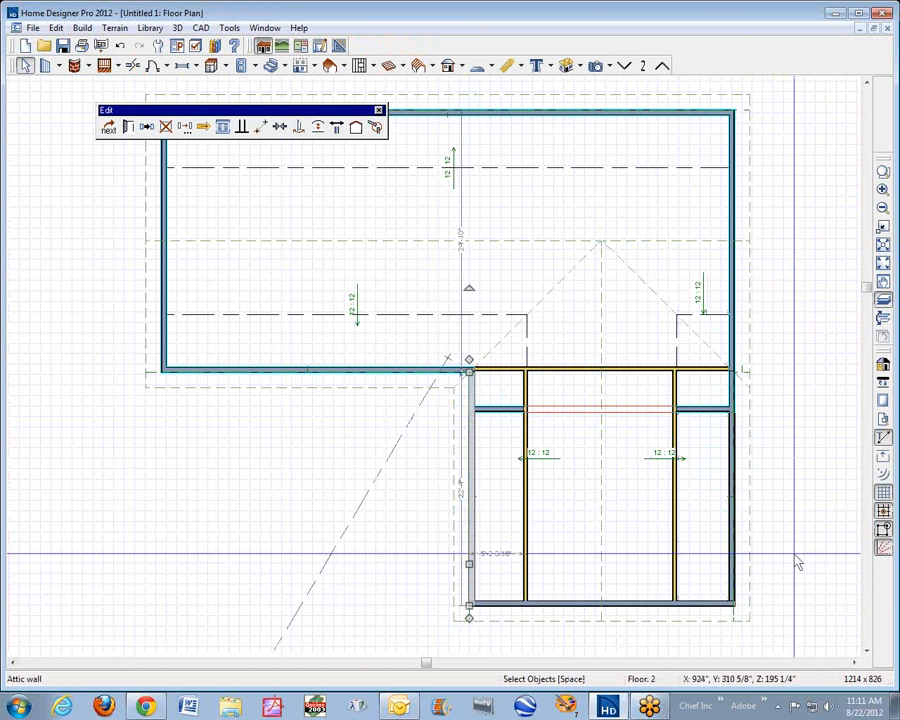
shift+click(733, 555)
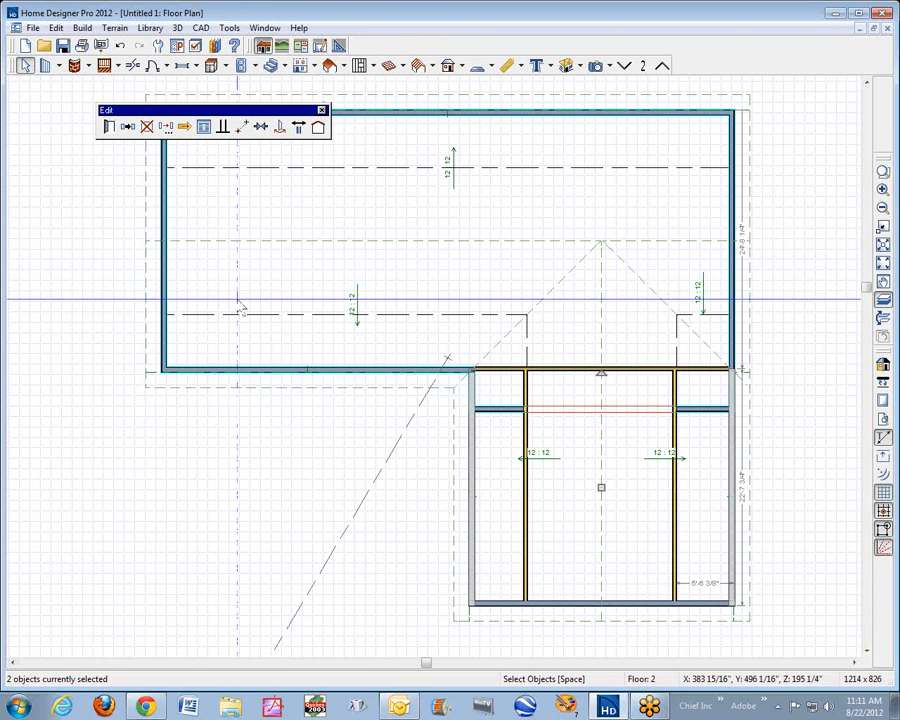
click(108, 127)
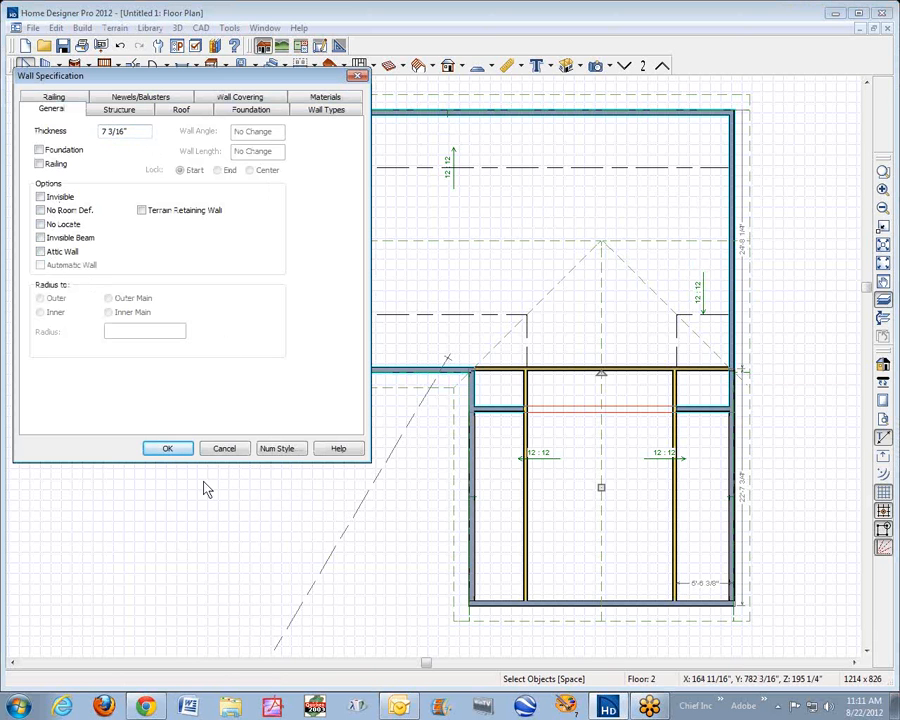
click(168, 451)
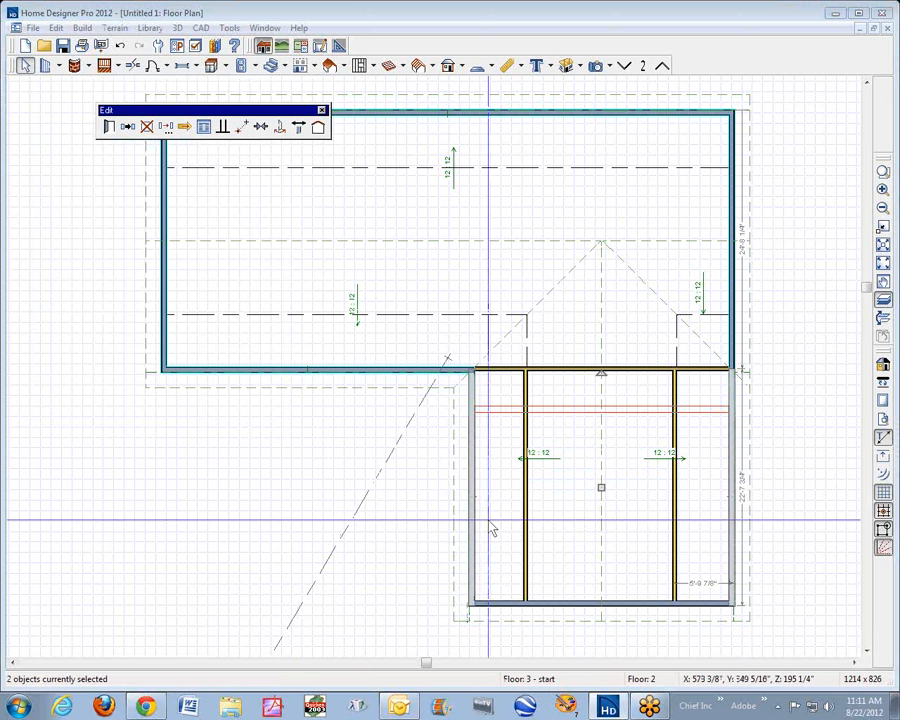
- Set the room type of the narrow space along the wing's left side to Attic
click(506, 528)
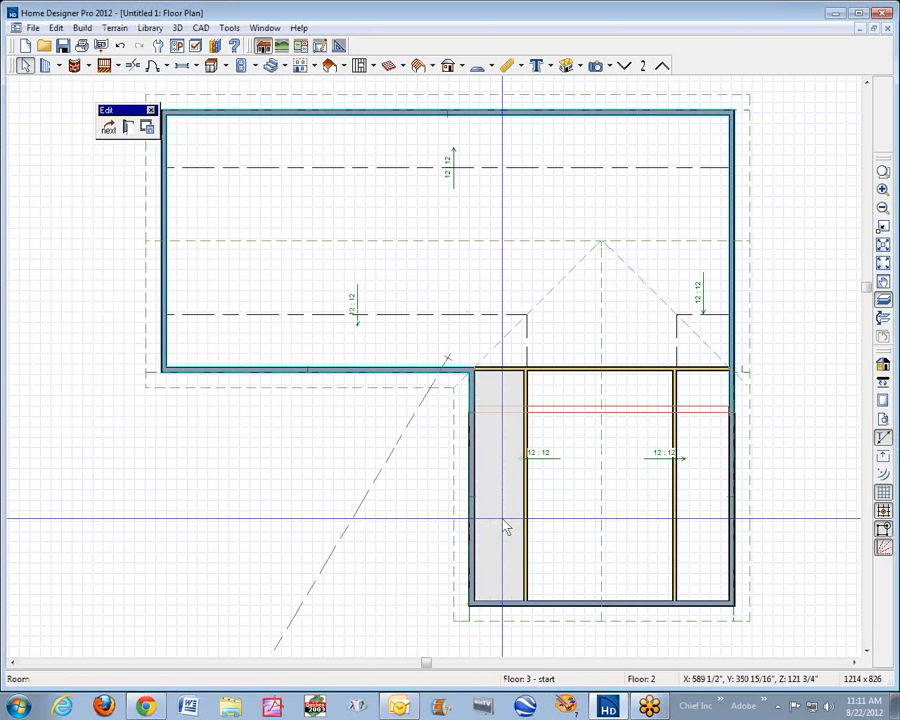
double_click(506, 528)
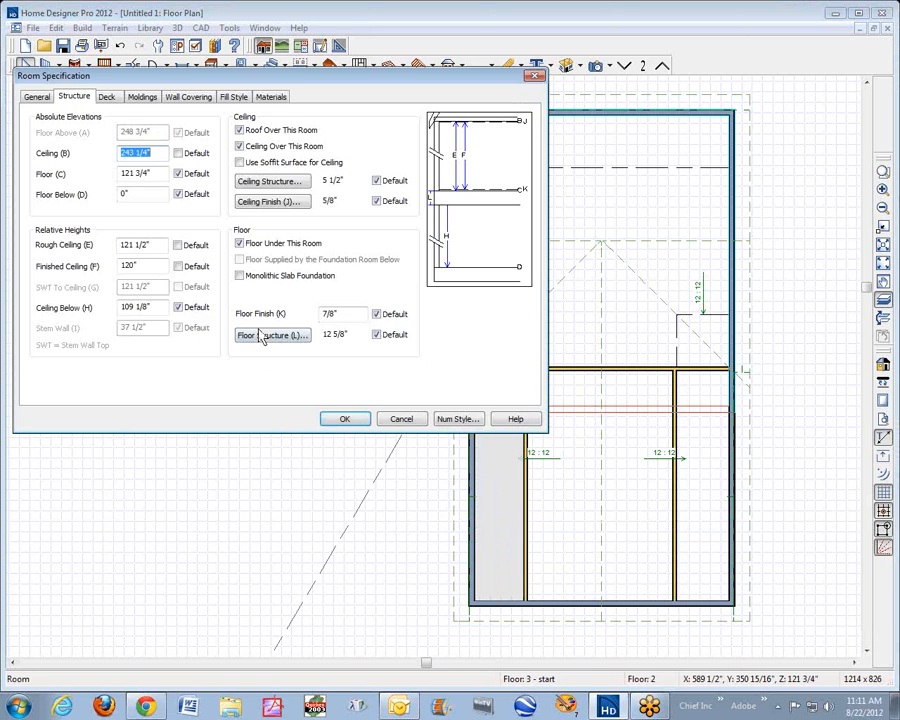
click(45, 97)
click(183, 121)
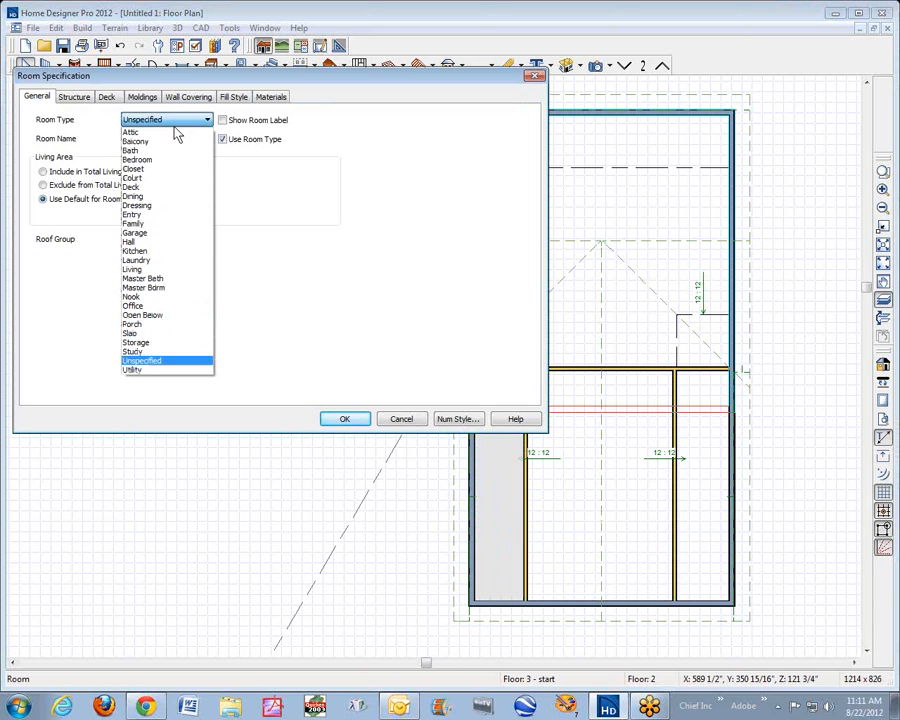
click(160, 141)
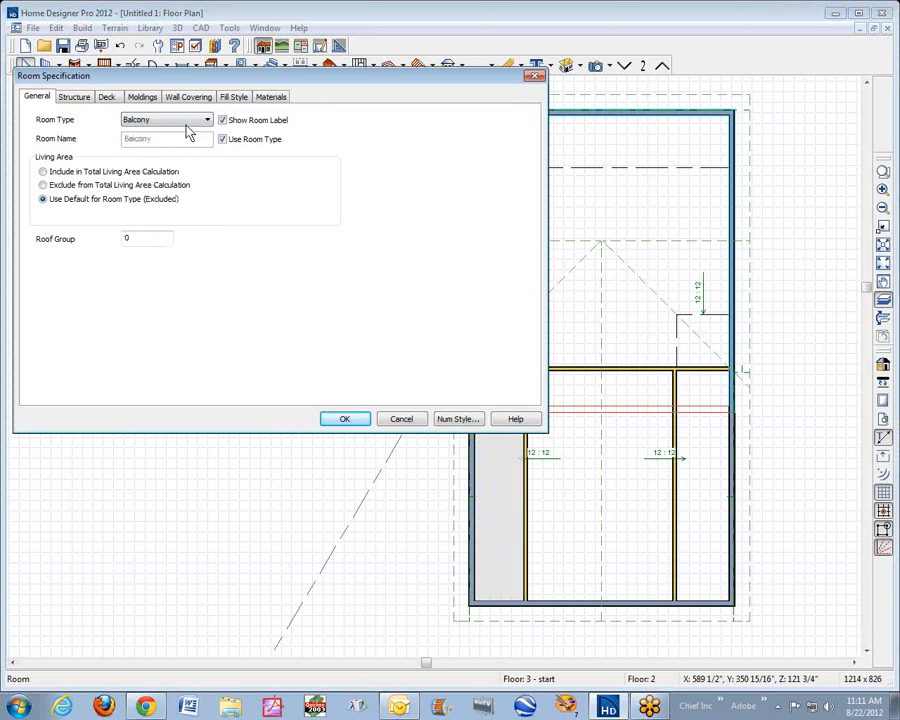
click(187, 122)
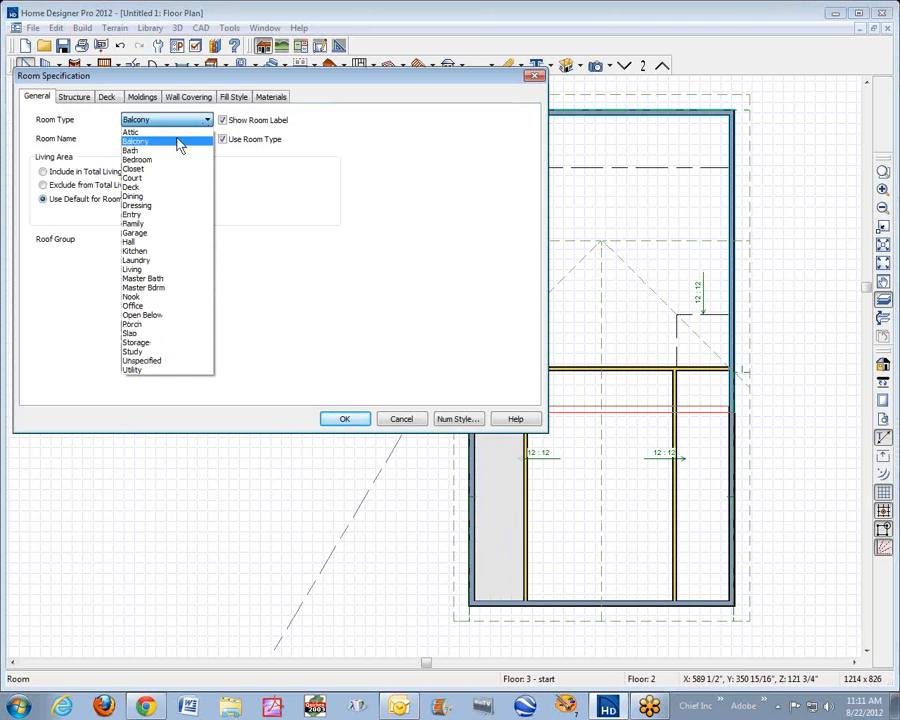
click(160, 132)
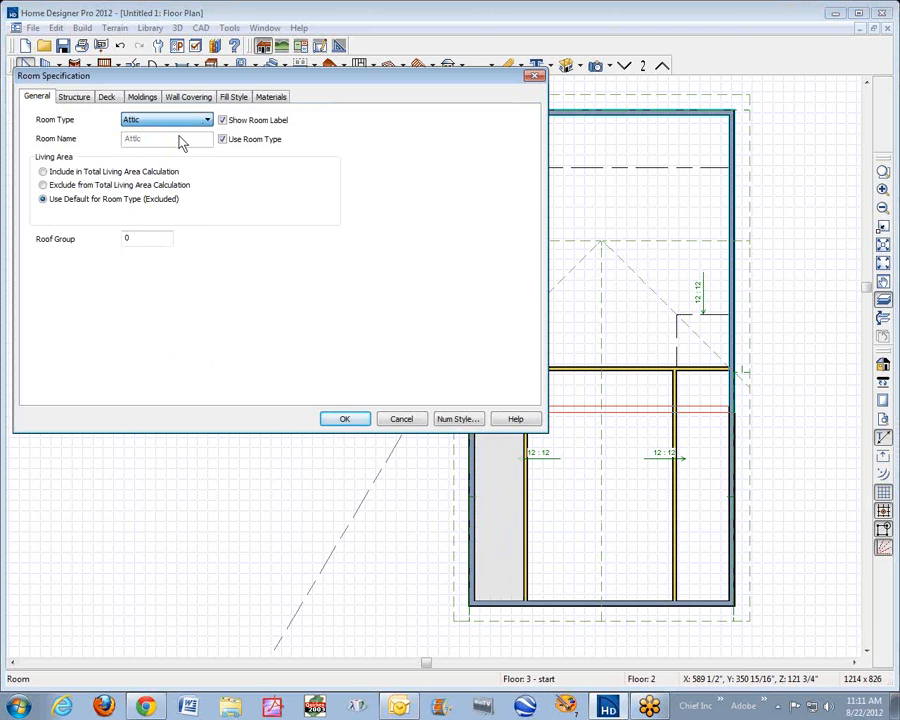
click(345, 419)
- Set the room type of the narrow space along the wing's right side to Attic
double_click(703, 519)
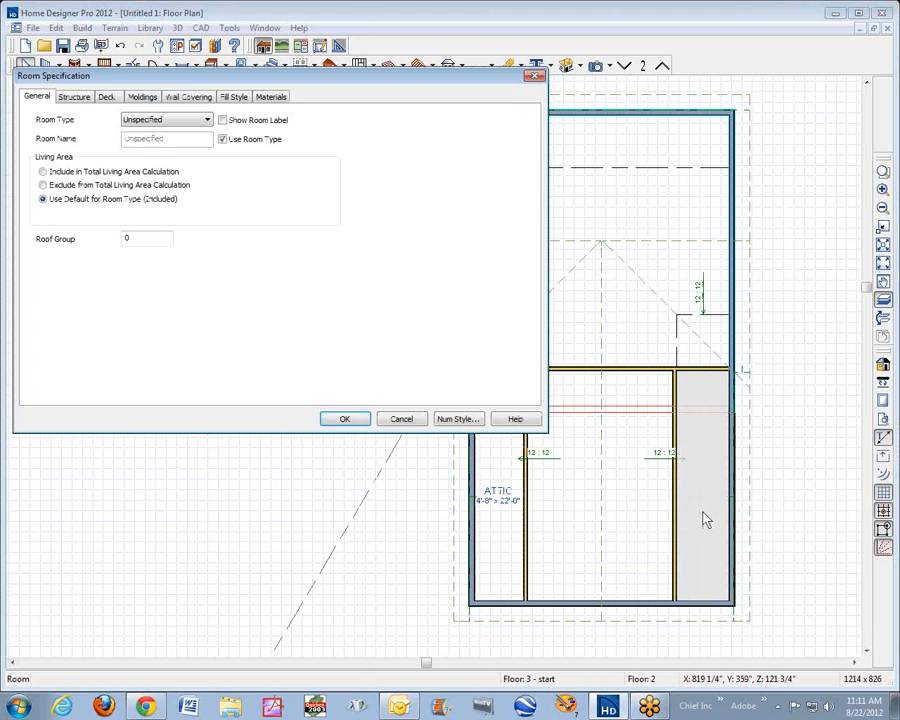
click(203, 120)
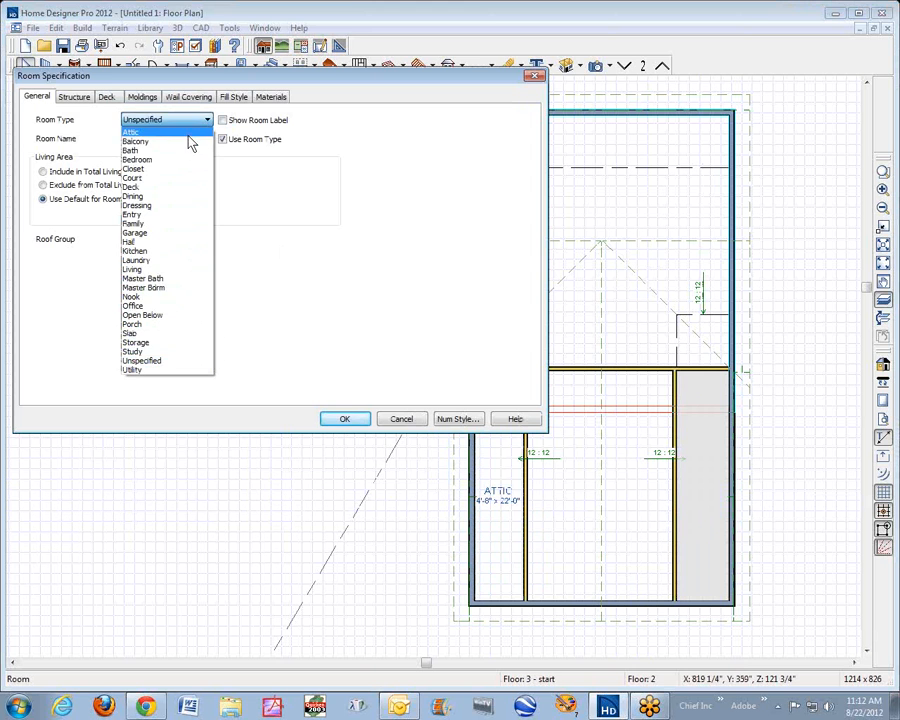
click(180, 133)
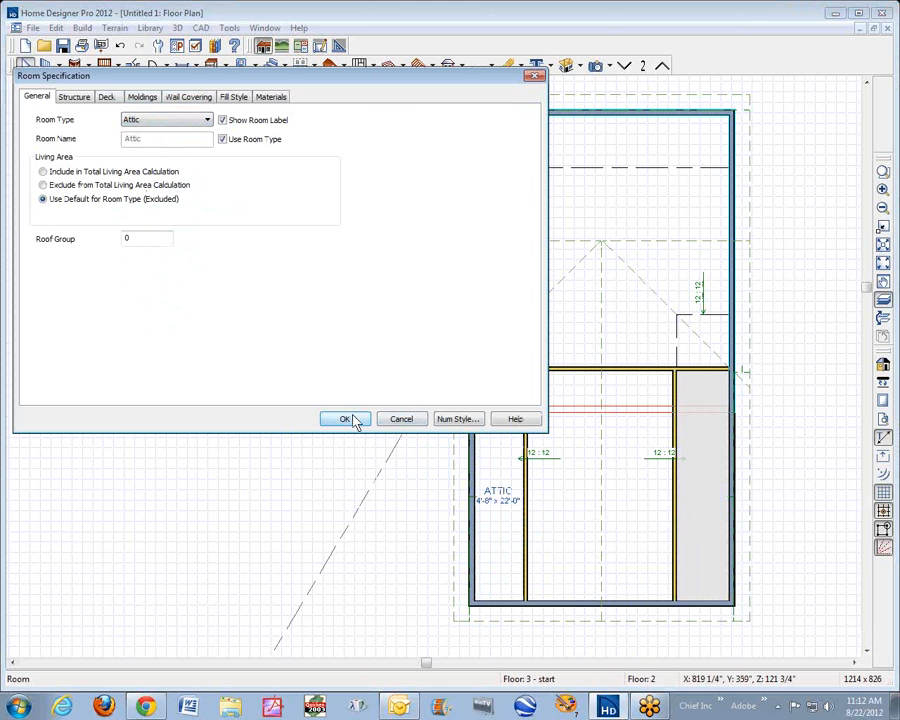
click(350, 419)
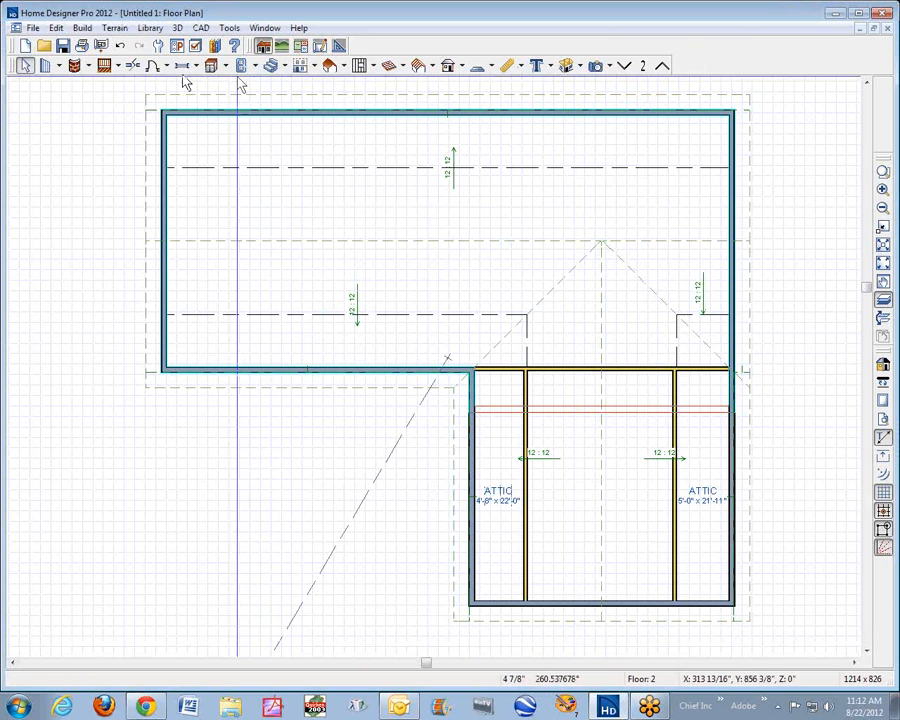
- Place two Auto Floating Dormers on the main front roof plane, one near the ceiling break line and one at the front exterior wall
click(82, 28)
mouse_move(120, 146)
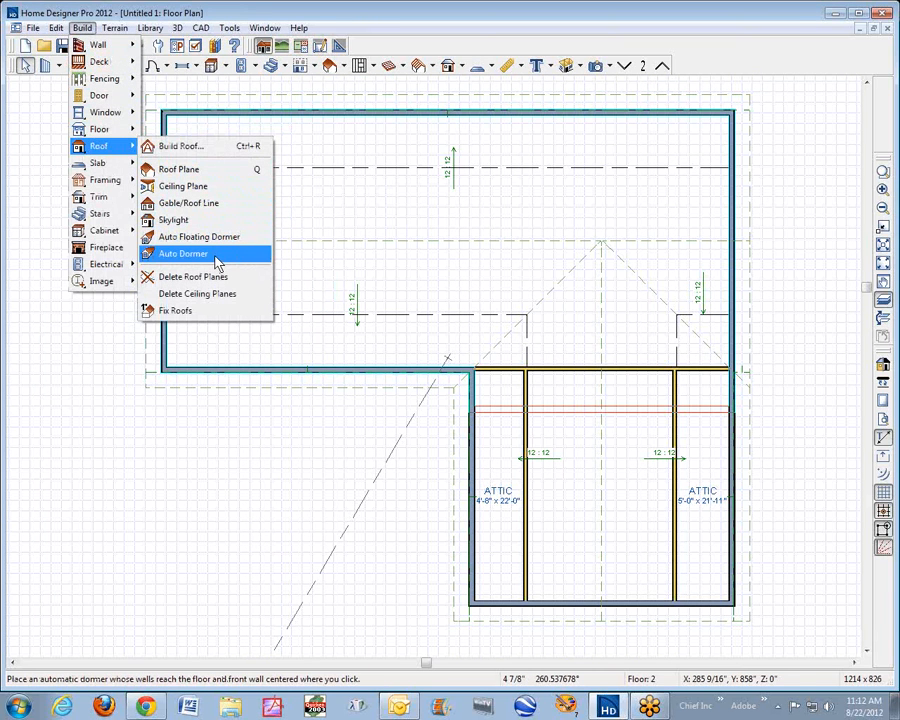
click(222, 238)
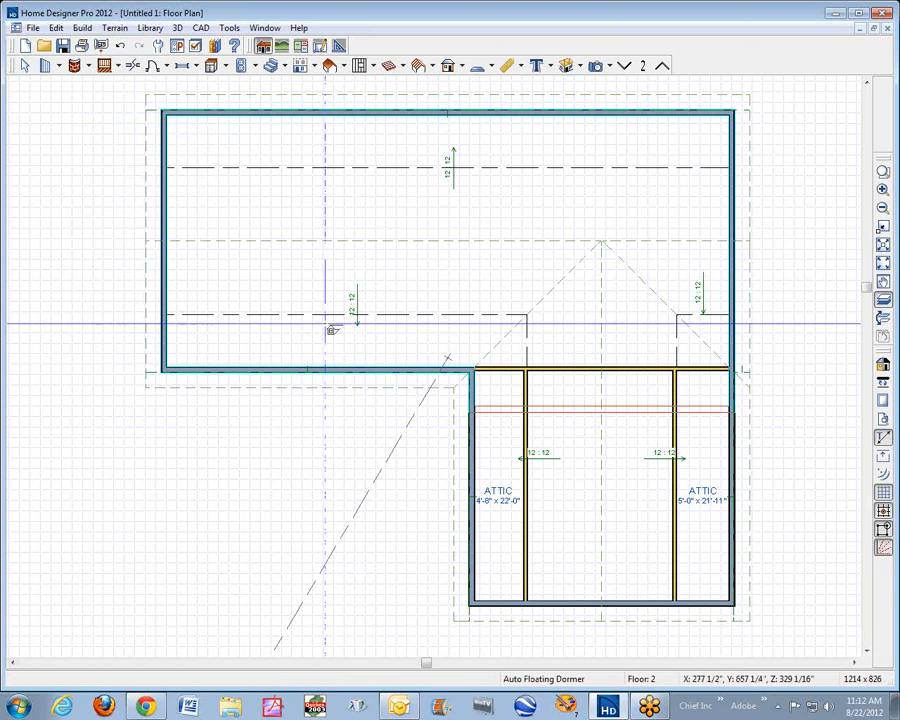
click(272, 322)
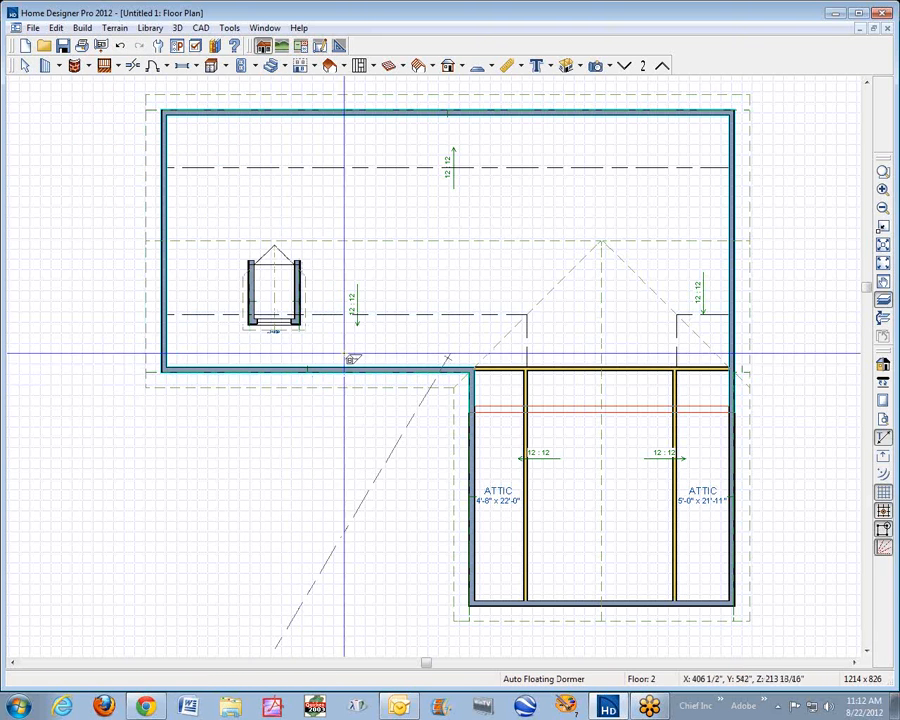
click(376, 372)
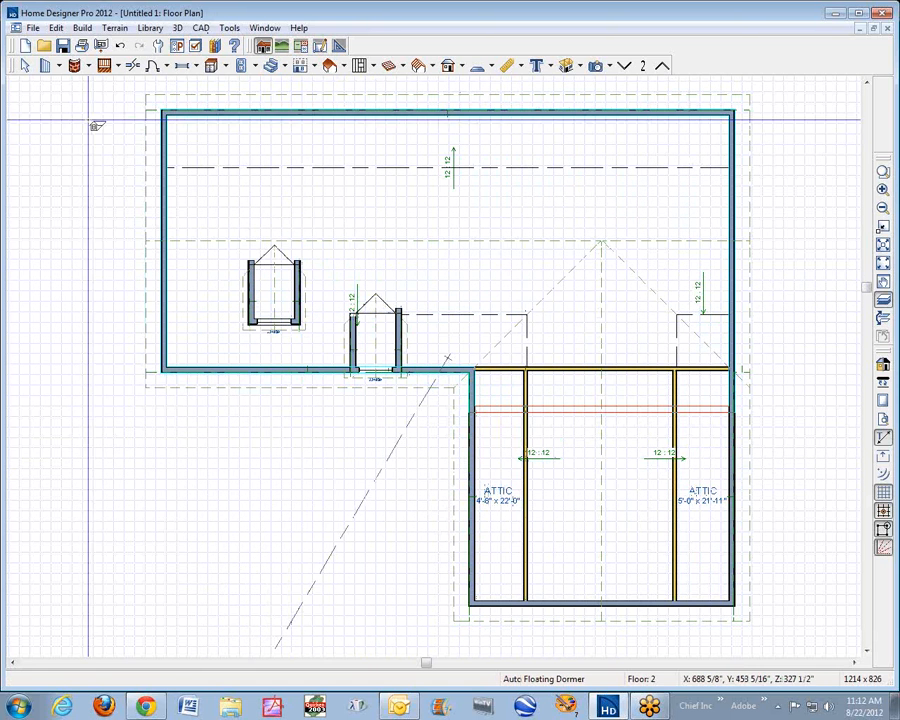
- Place an Auto Dormer in the attic space along the wing's left side, near the middle of its length
click(82, 28)
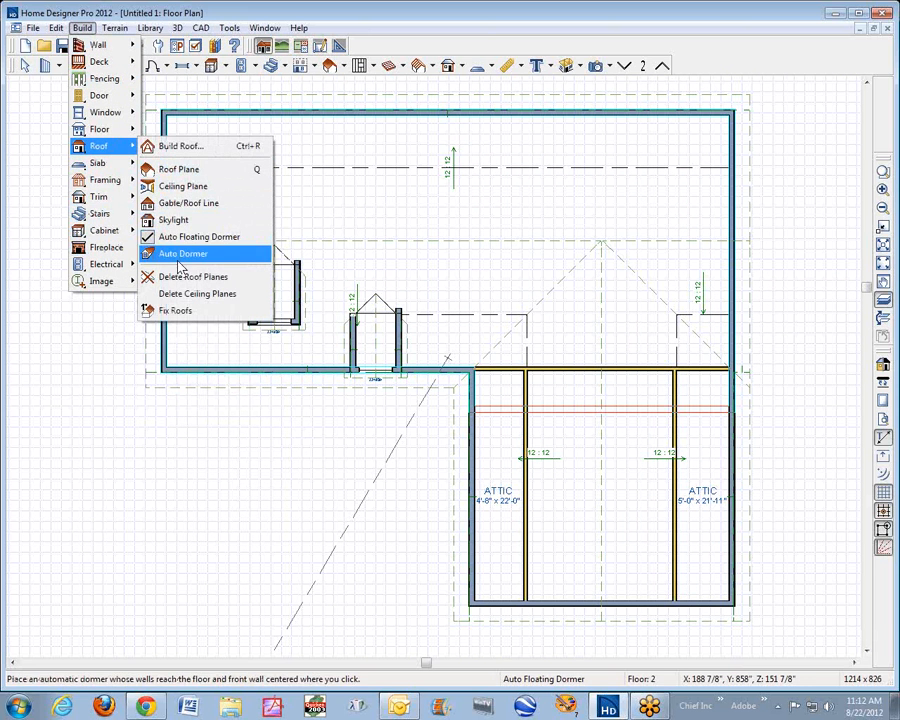
click(180, 256)
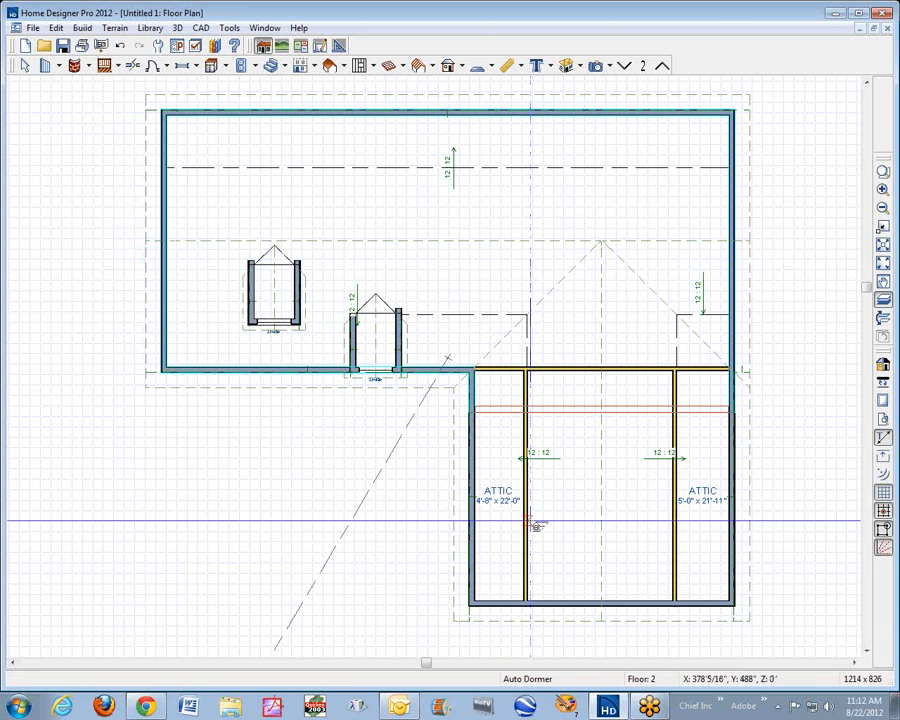
click(493, 472)
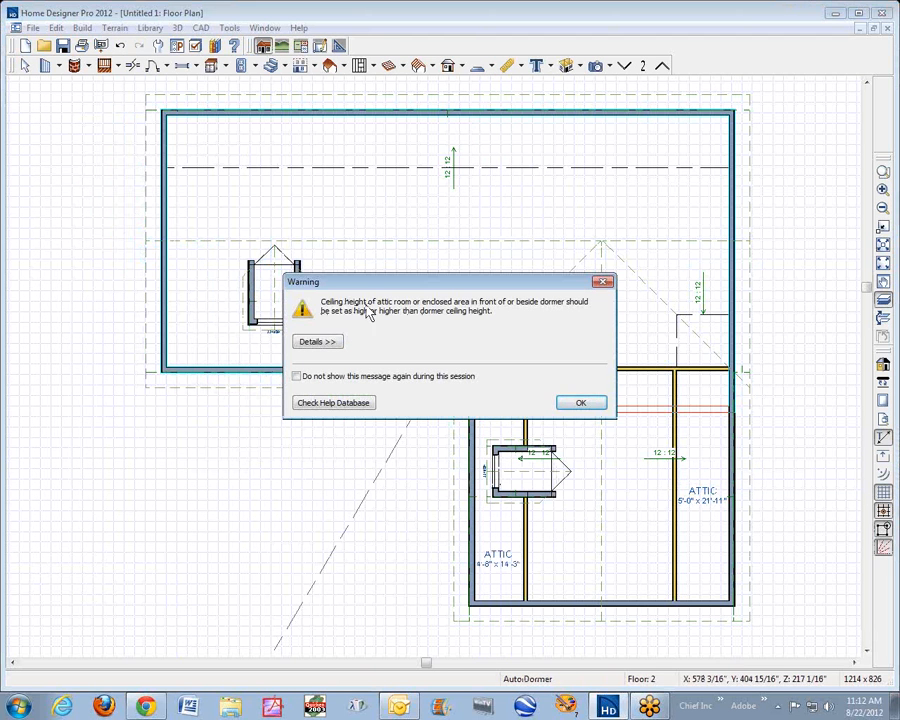
click(582, 403)
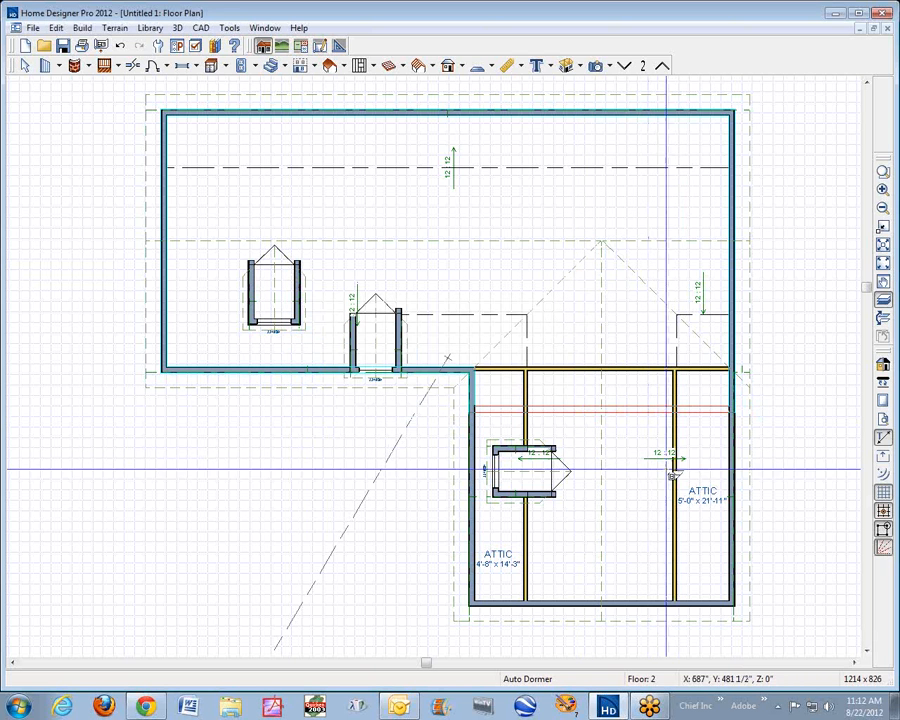
- Try to place a second Auto Dormer directly on the wing's left attic wall, and delete it
click(524, 548)
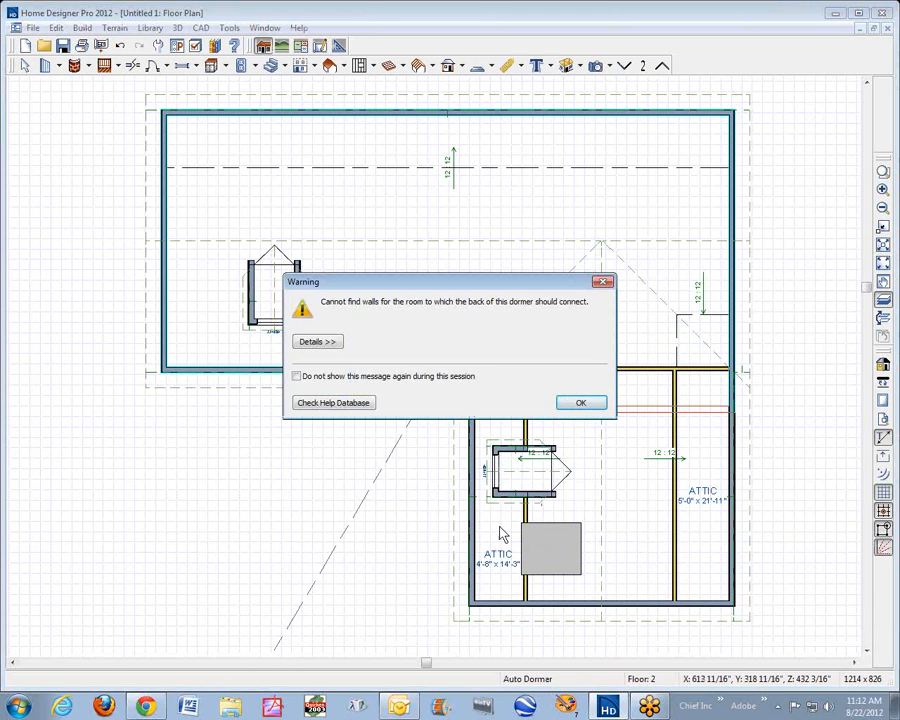
click(594, 403)
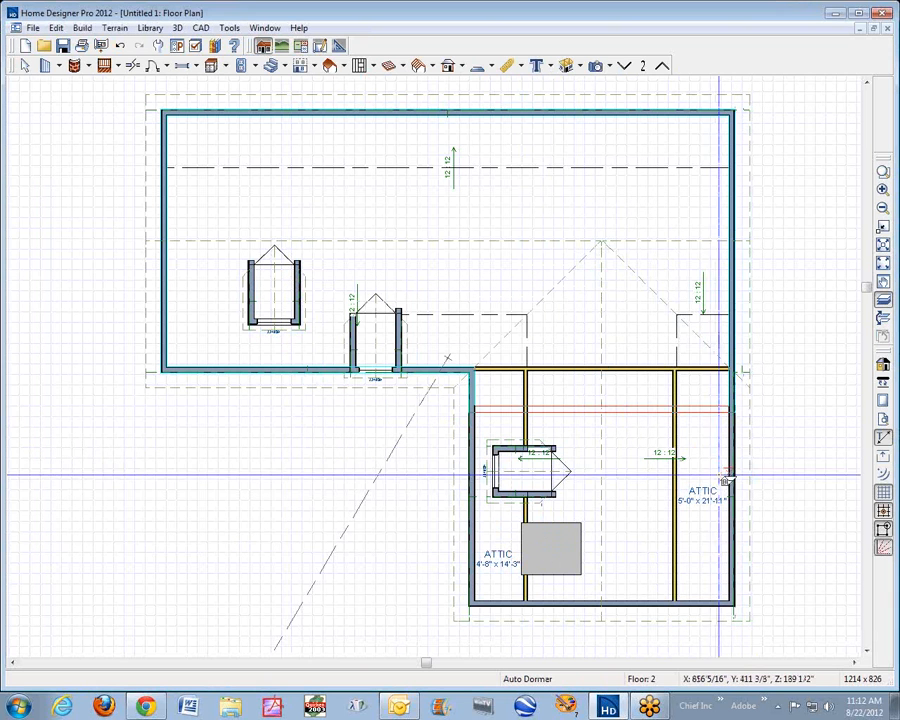
click(590, 546)
key(Delete)
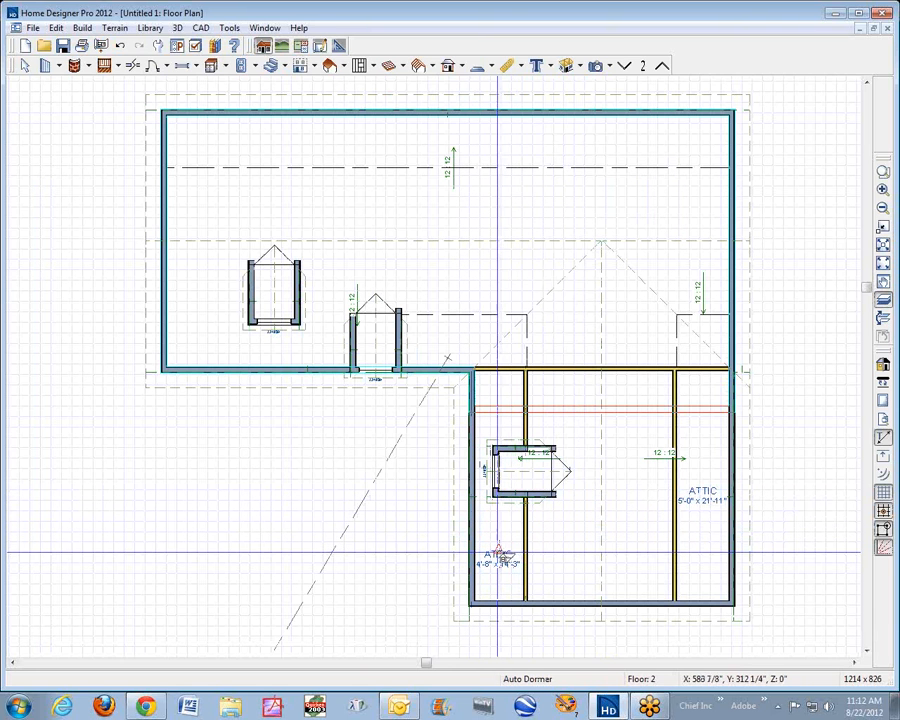
- Place a second Auto Dormer in the wing's left attic space and two at the wing's right exterior wall
click(497, 556)
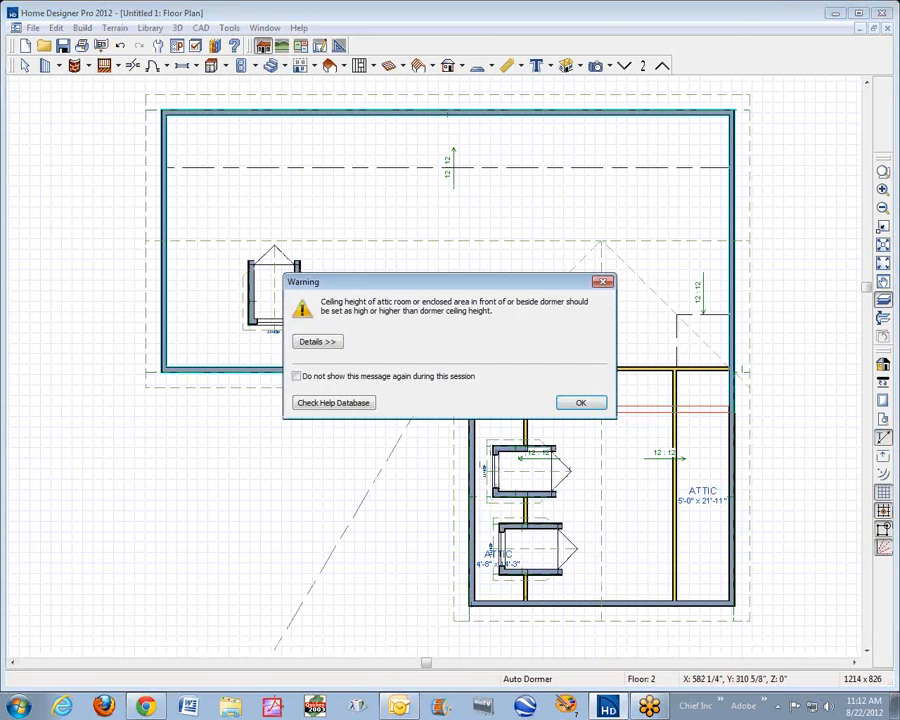
click(588, 405)
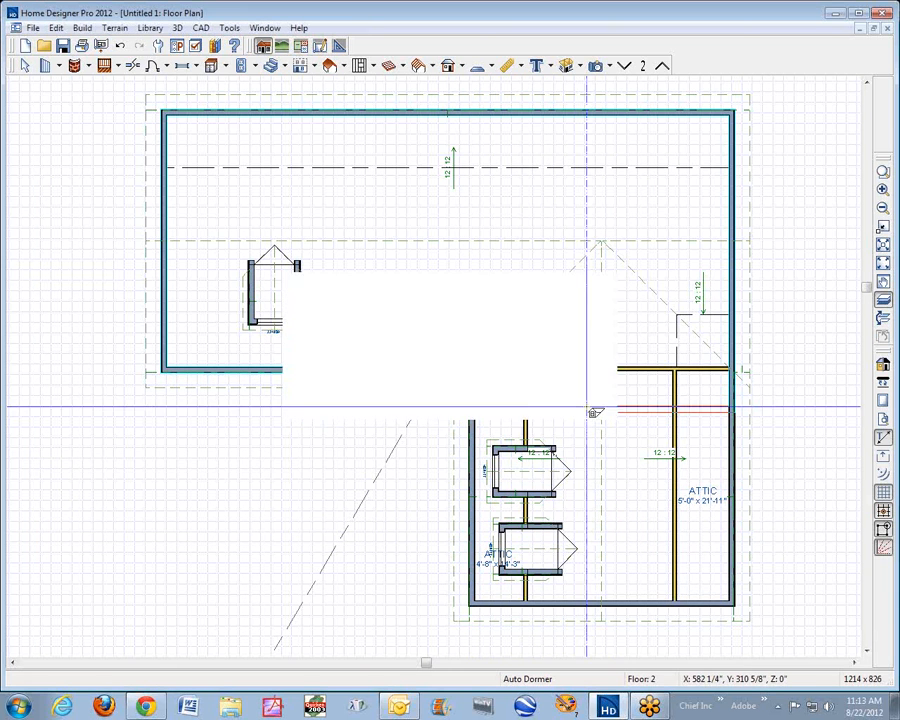
click(739, 463)
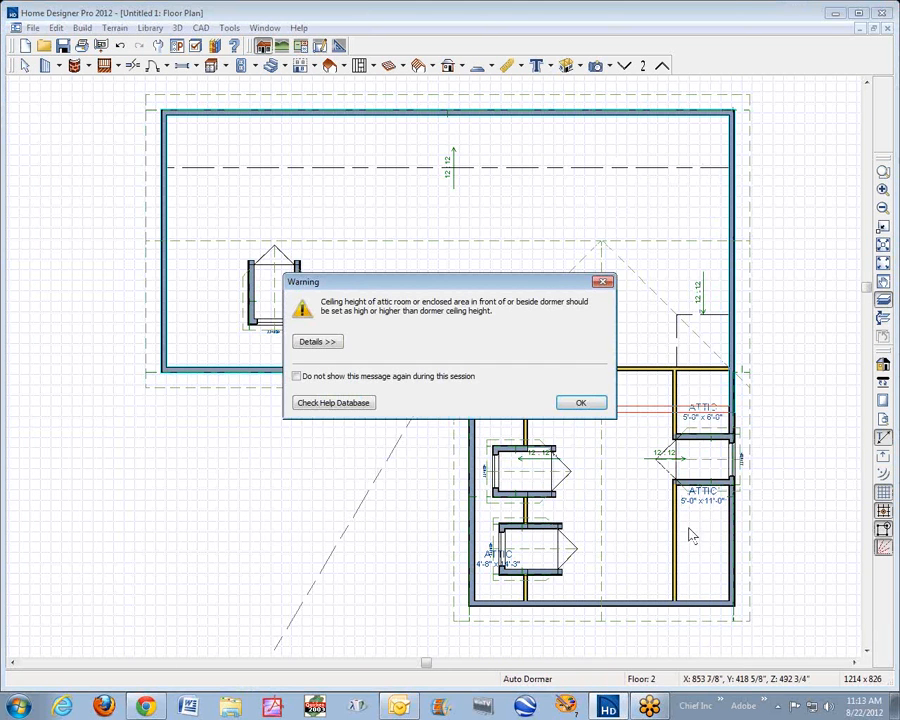
click(592, 405)
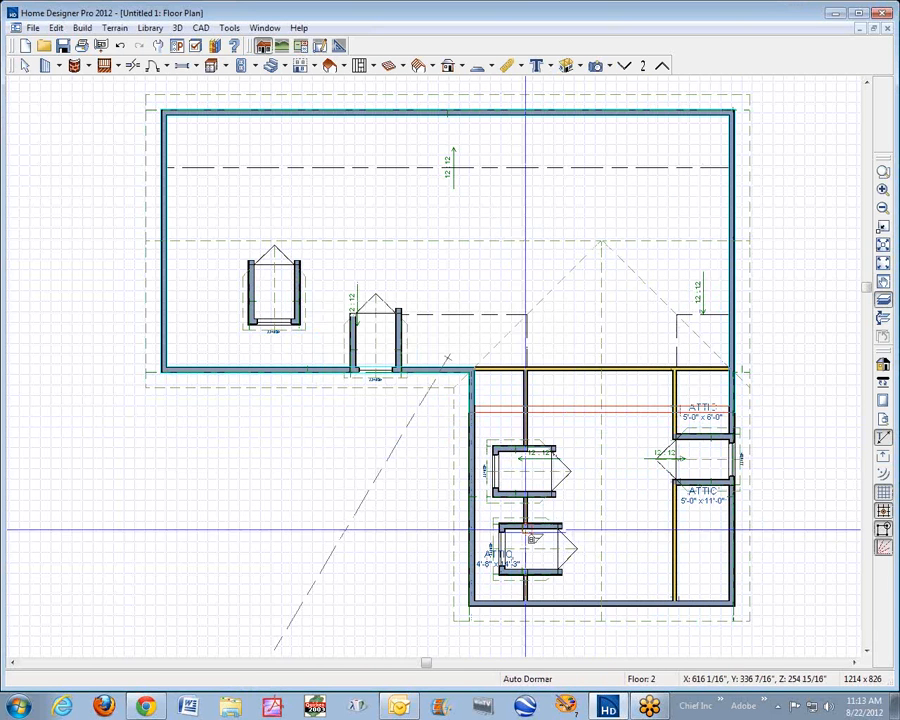
click(741, 561)
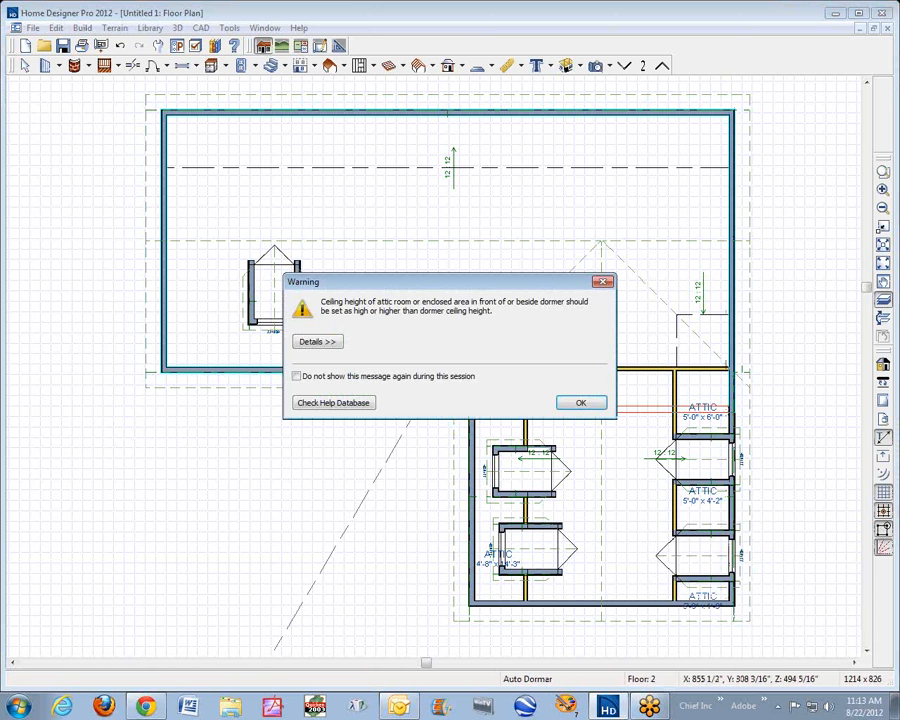
click(581, 404)
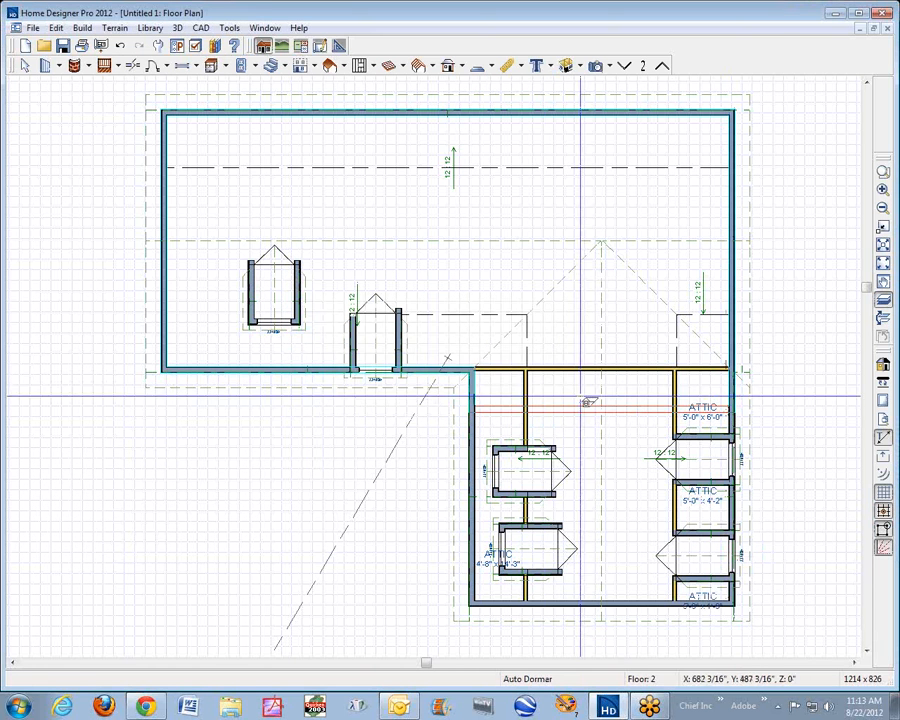
- Break the wall between the main area and the wing at the attic walls, and make its middle section invisible
click(132, 66)
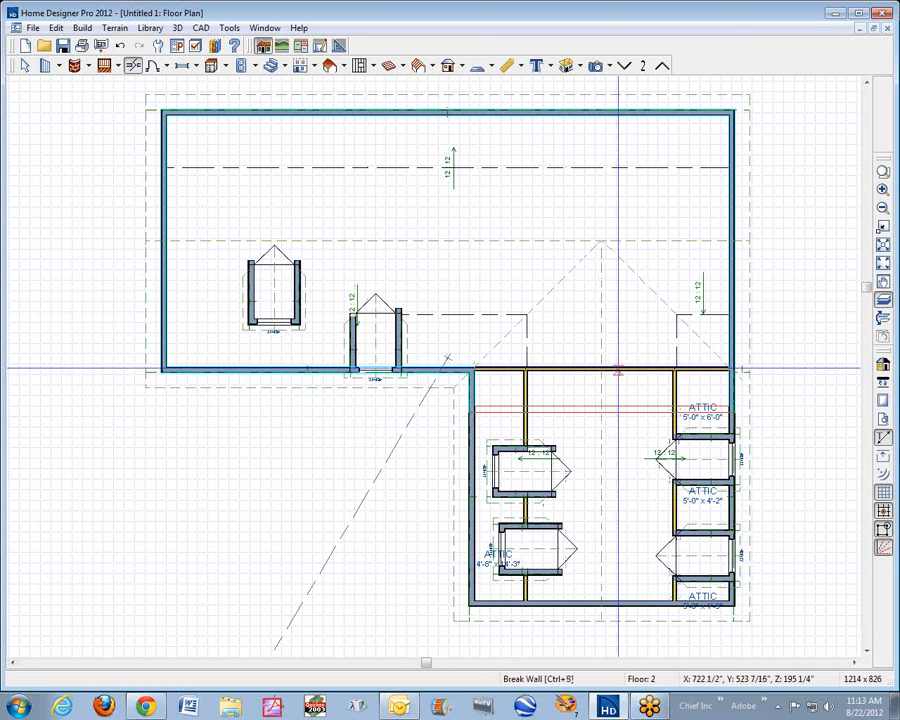
click(605, 372)
right_click(617, 370)
click(663, 412)
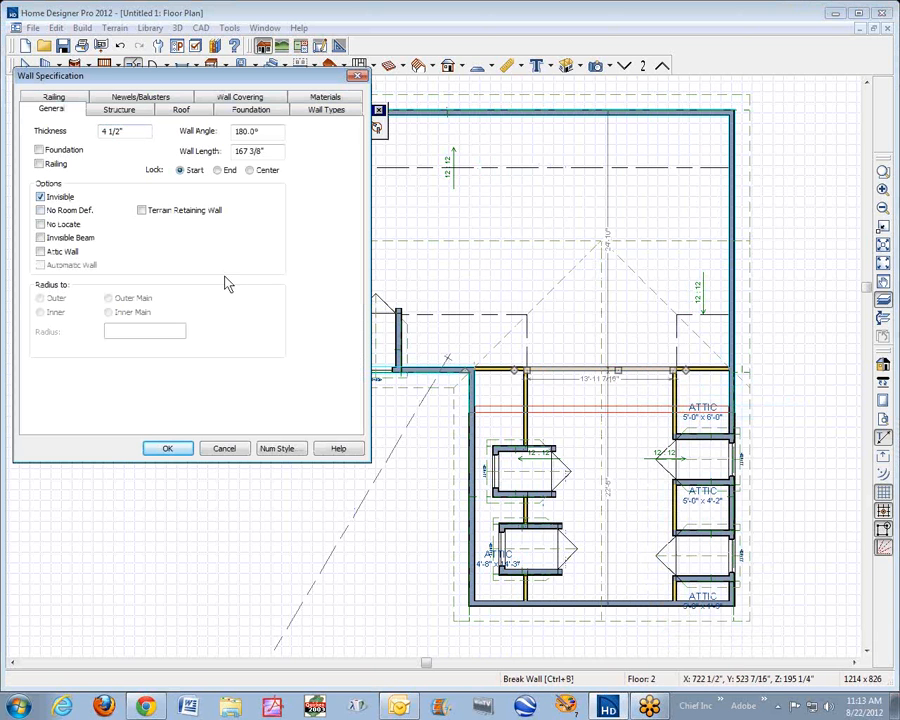
click(167, 449)
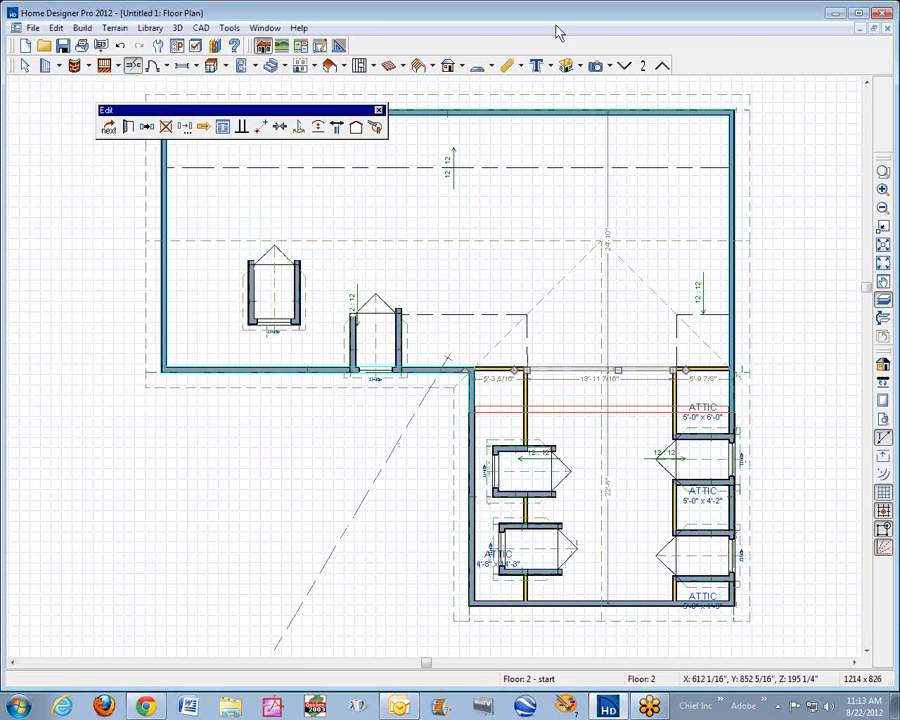
- Inspect the wing's interior in a full camera view looking in from the main area, and close the view
click(598, 66)
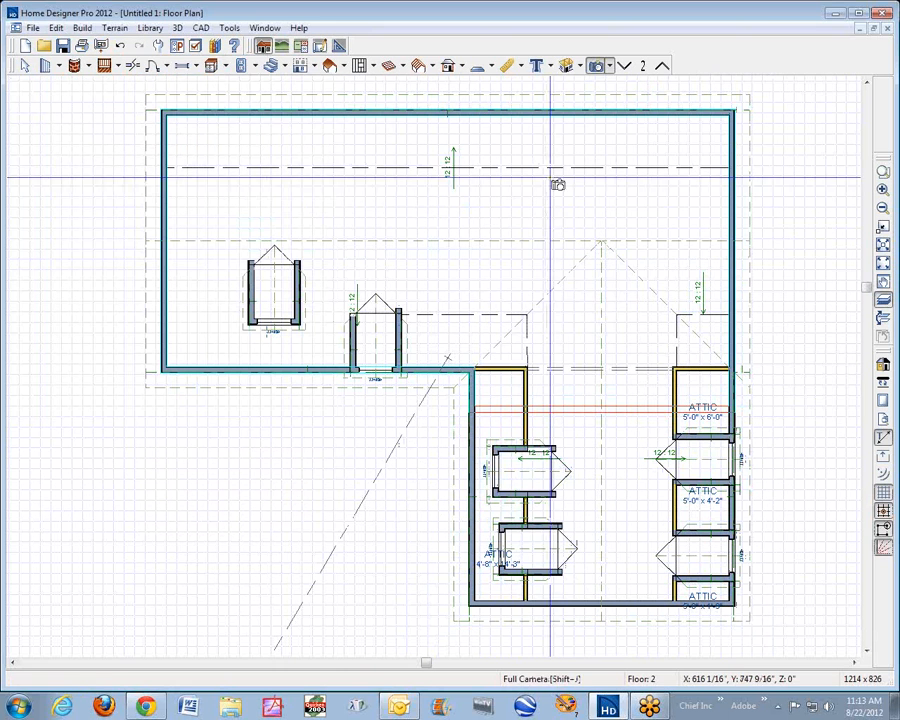
drag(566, 285, 613, 569)
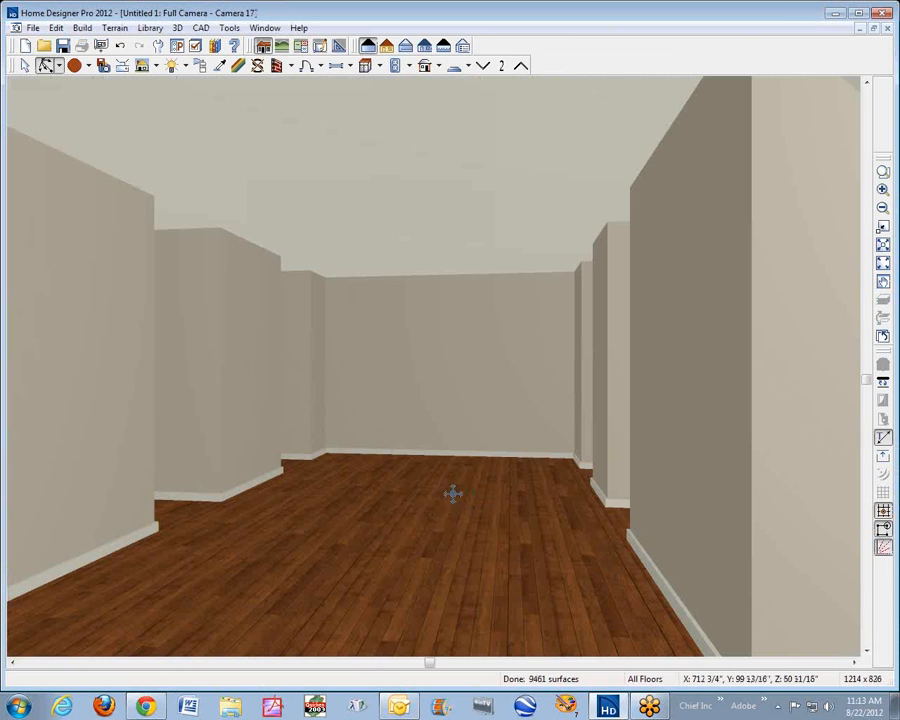
drag(450, 464, 454, 438)
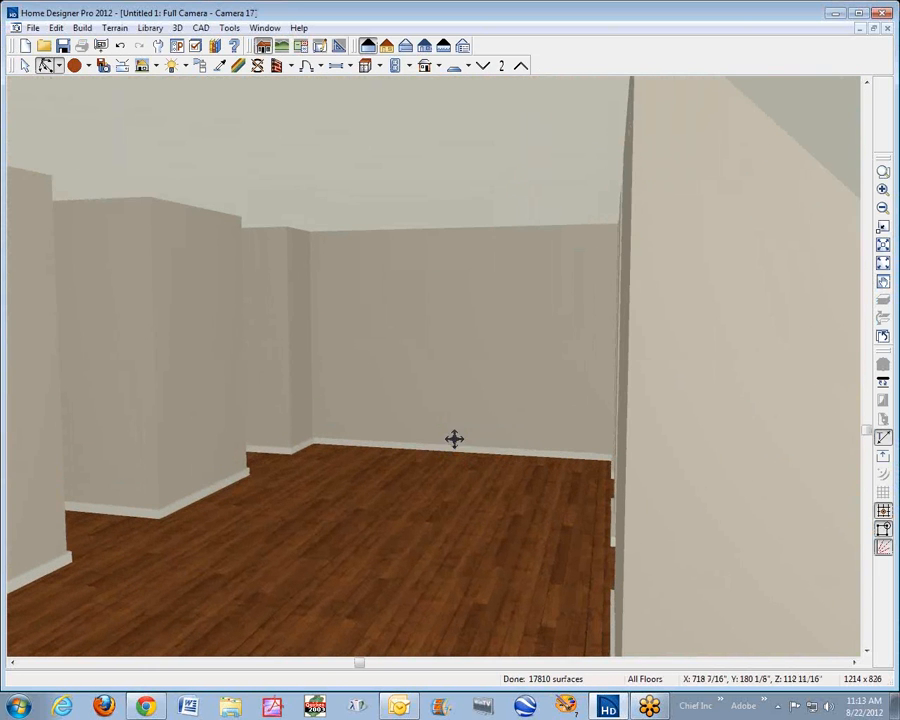
click(886, 29)
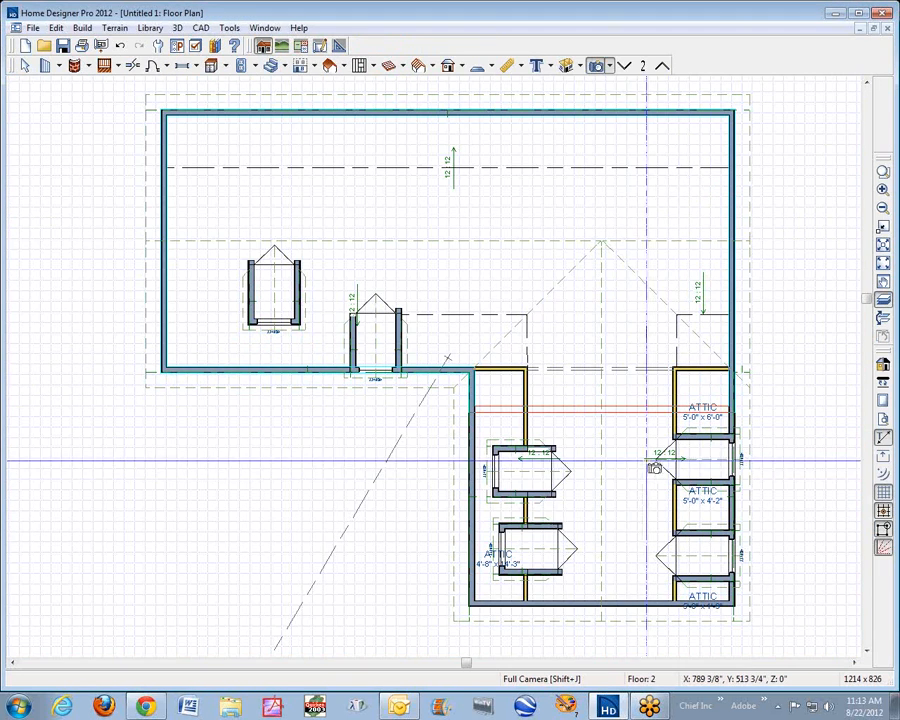
- Inspect the wing's left dormers and the main roof's floating dormers from inside in full camera views
drag(645, 462, 458, 545)
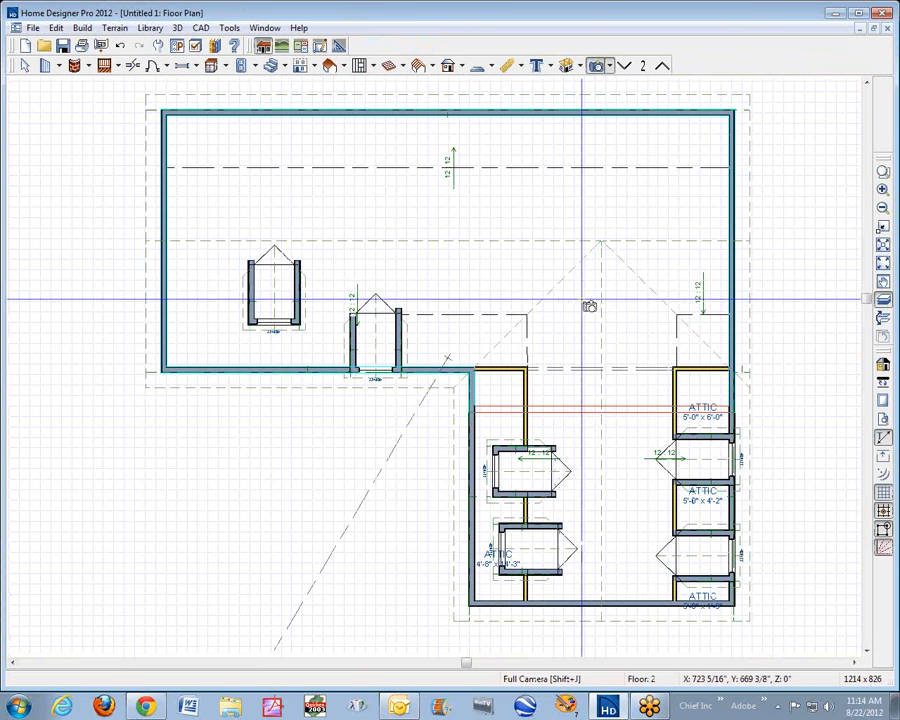
drag(628, 272, 600, 283)
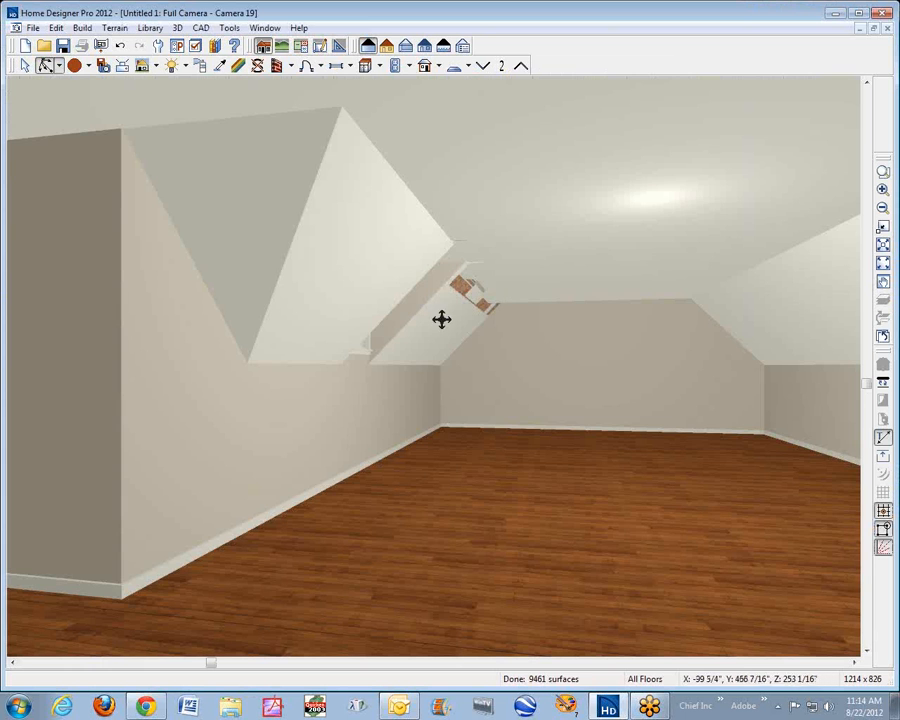
drag(440, 318, 518, 293)
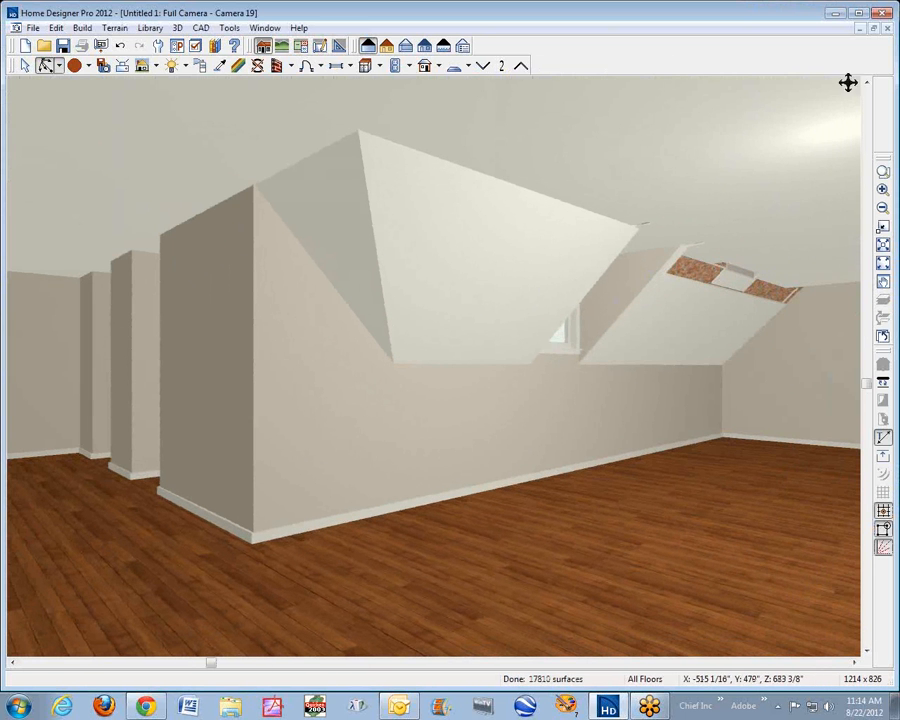
click(888, 30)
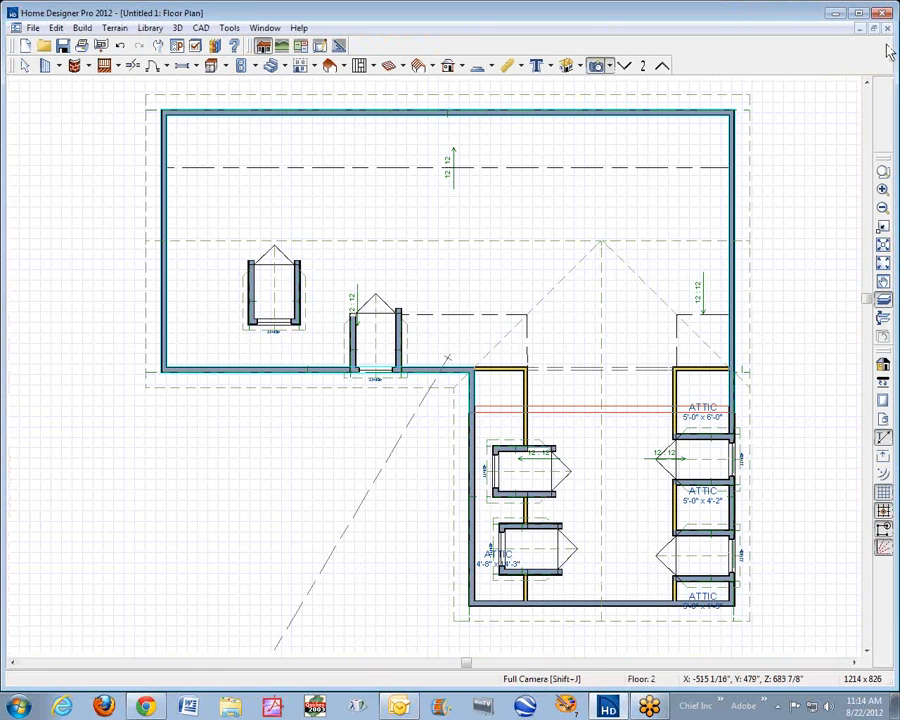
- Move the front wall of the main roof's left floating dormer out to the front exterior wall
click(298, 320)
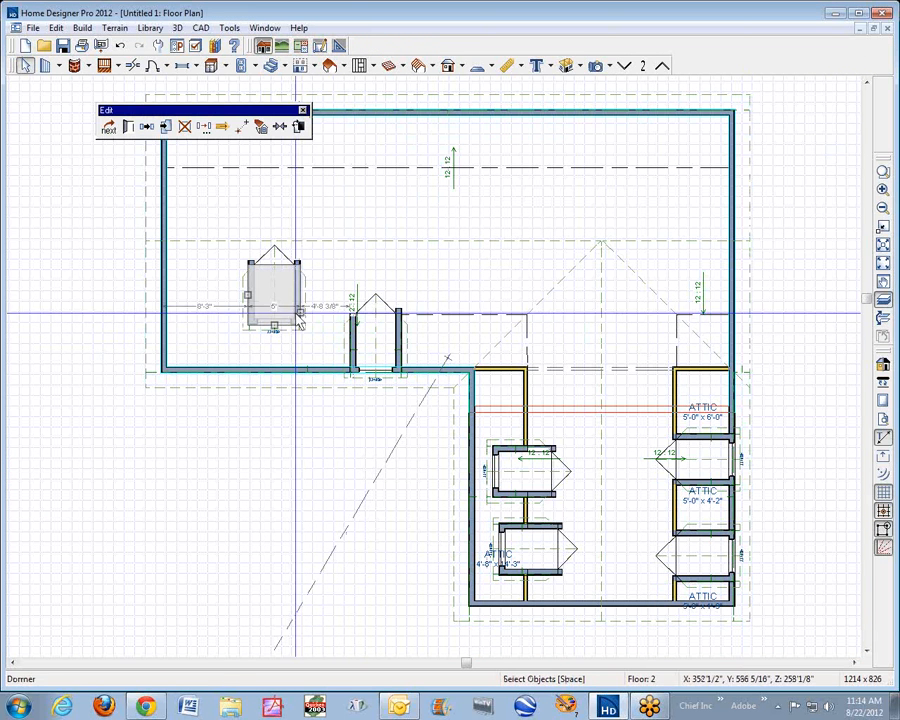
drag(276, 330, 291, 370)
key(Escape)
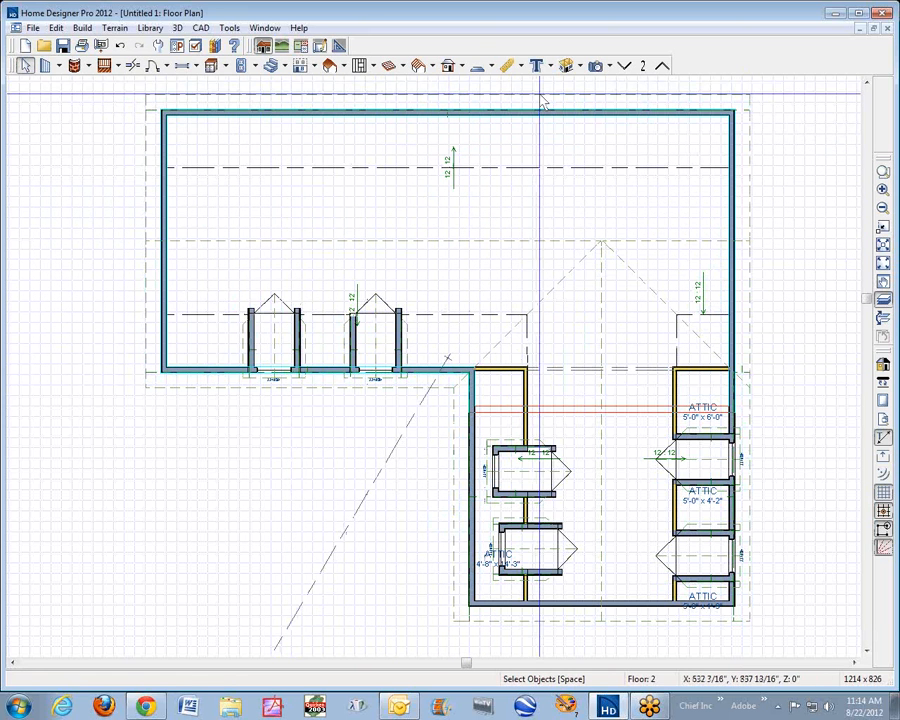
- Inspect the main roof's front dormers from inside in a full camera view, and return to the floor plan
click(597, 66)
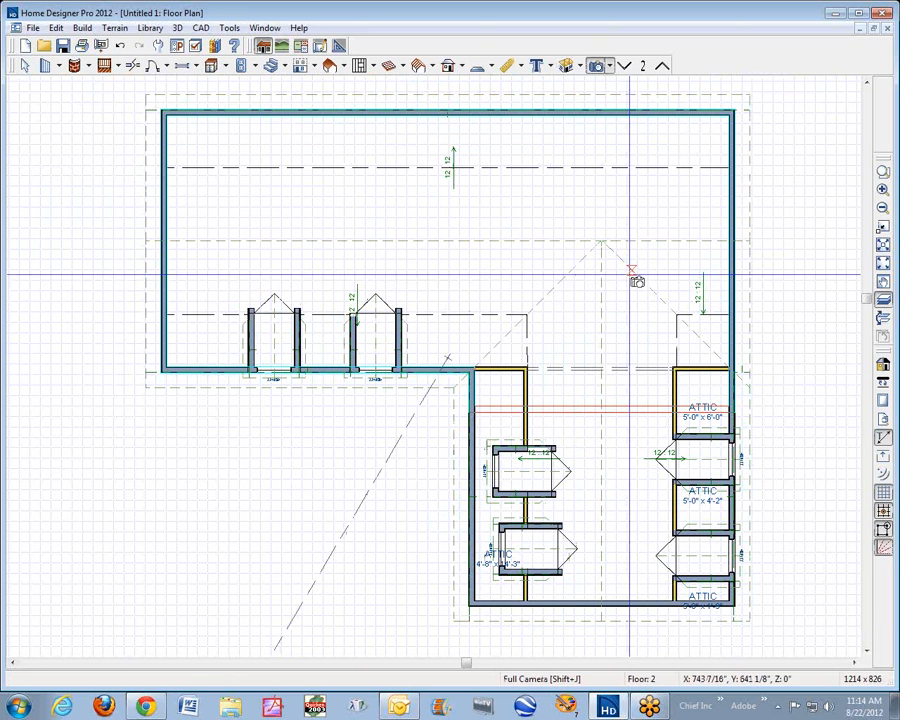
drag(632, 271, 767, 270)
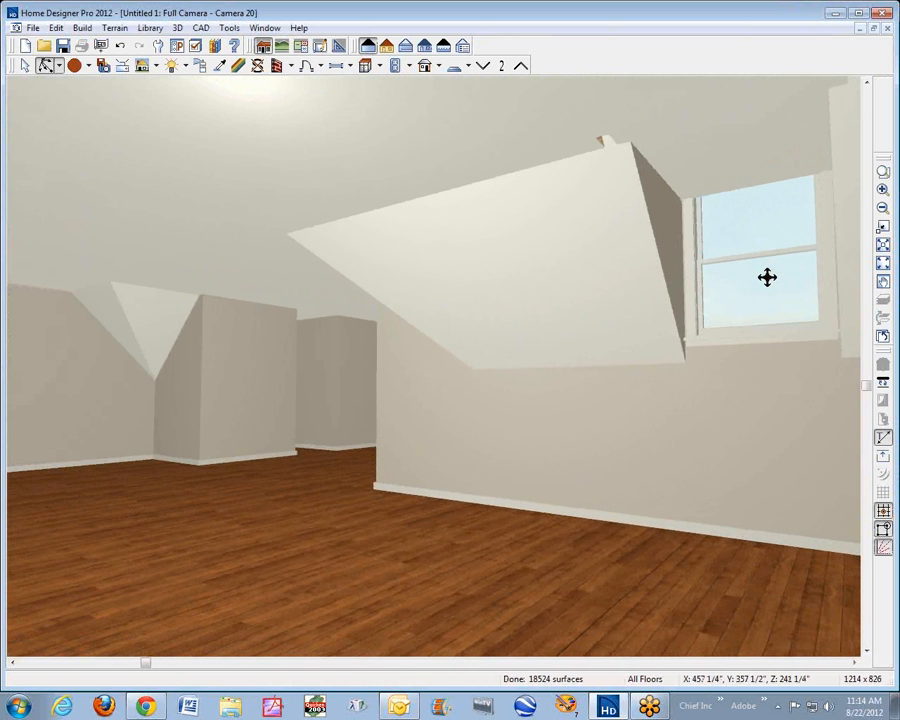
key(ctrl+Tab)
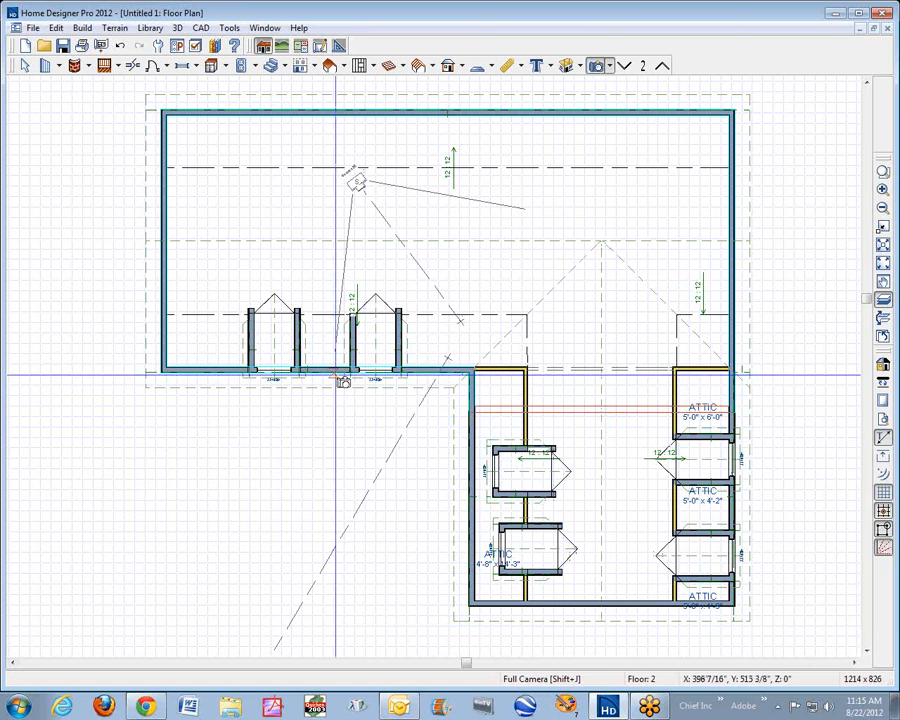
- Open the dormer defaults in the plan's default settings
key(space)
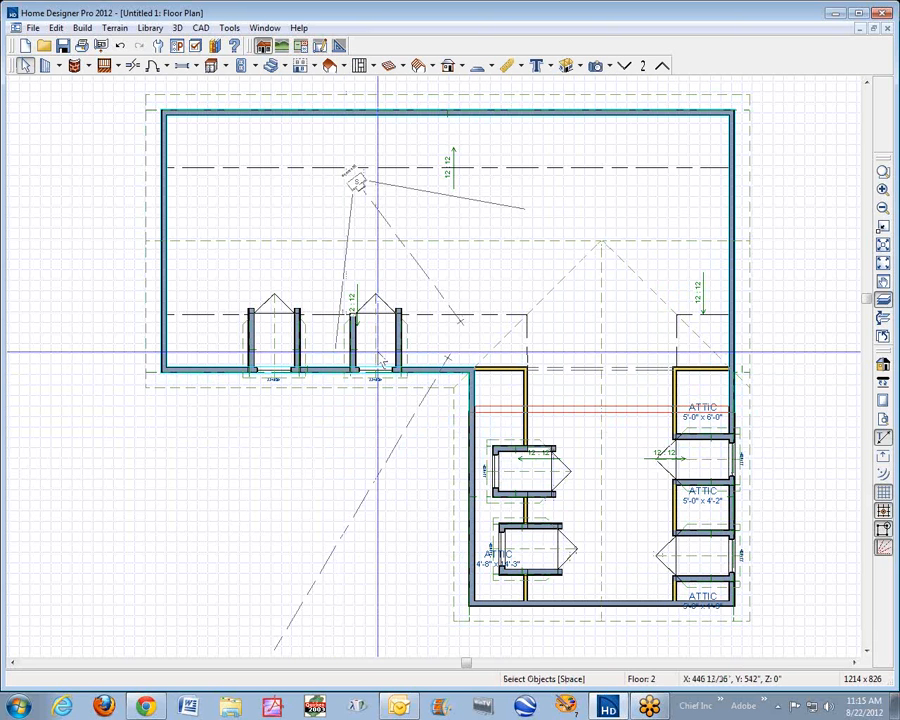
click(58, 29)
click(70, 300)
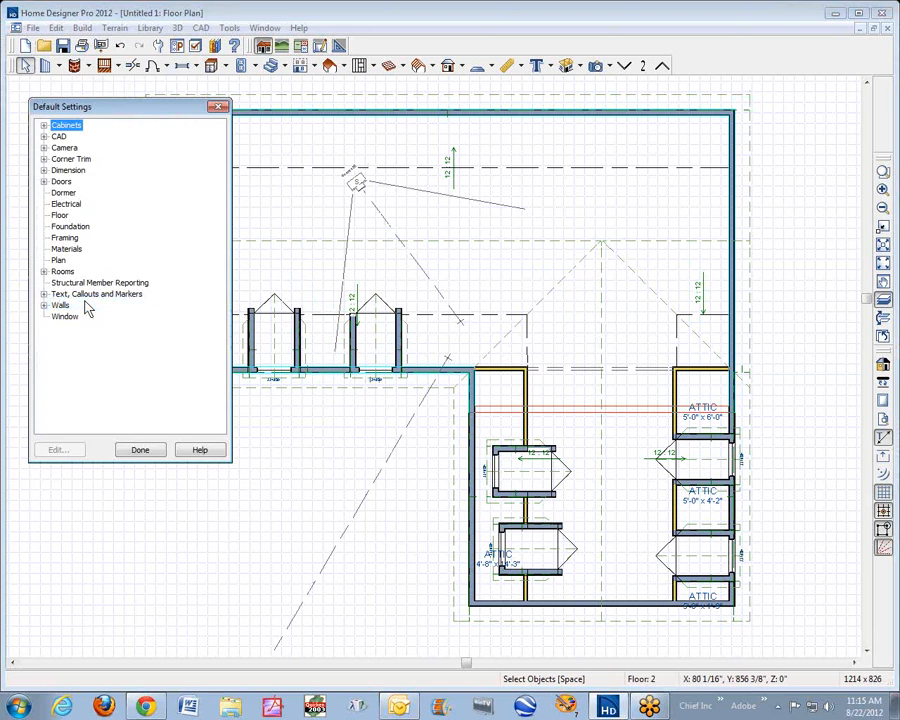
click(63, 192)
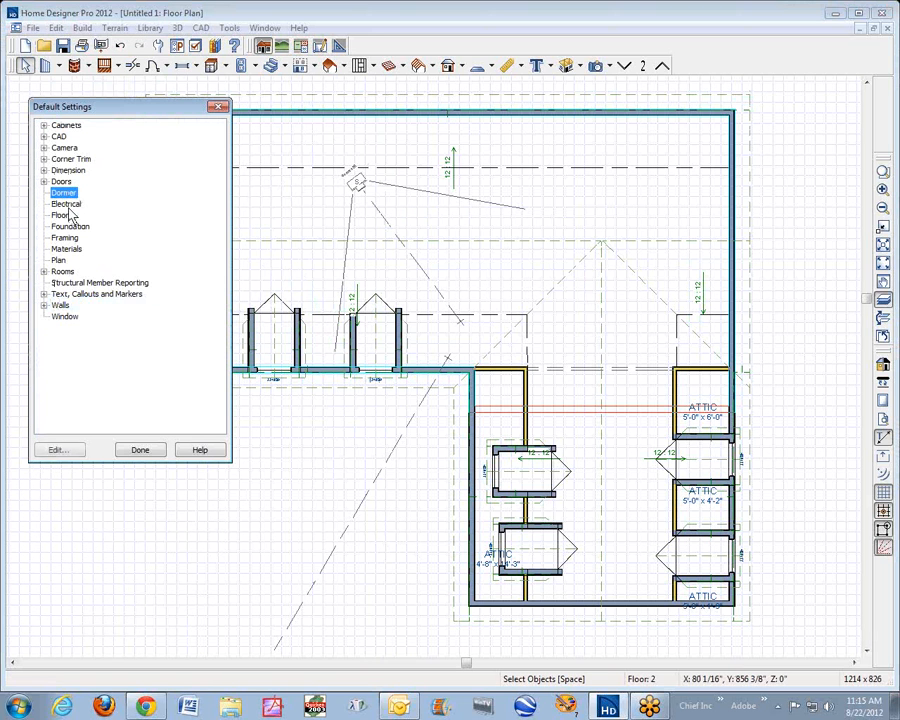
click(58, 450)
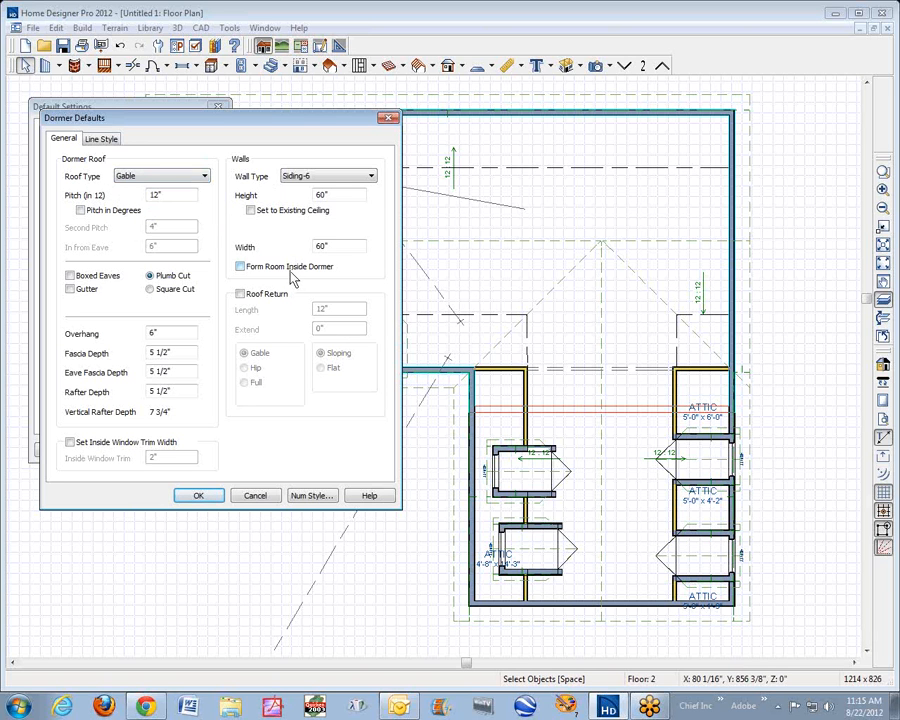
- Review the default dormer wall height and width and the available roof types and wall types, and accept the dormer defaults
double_click(341, 245)
click(345, 195)
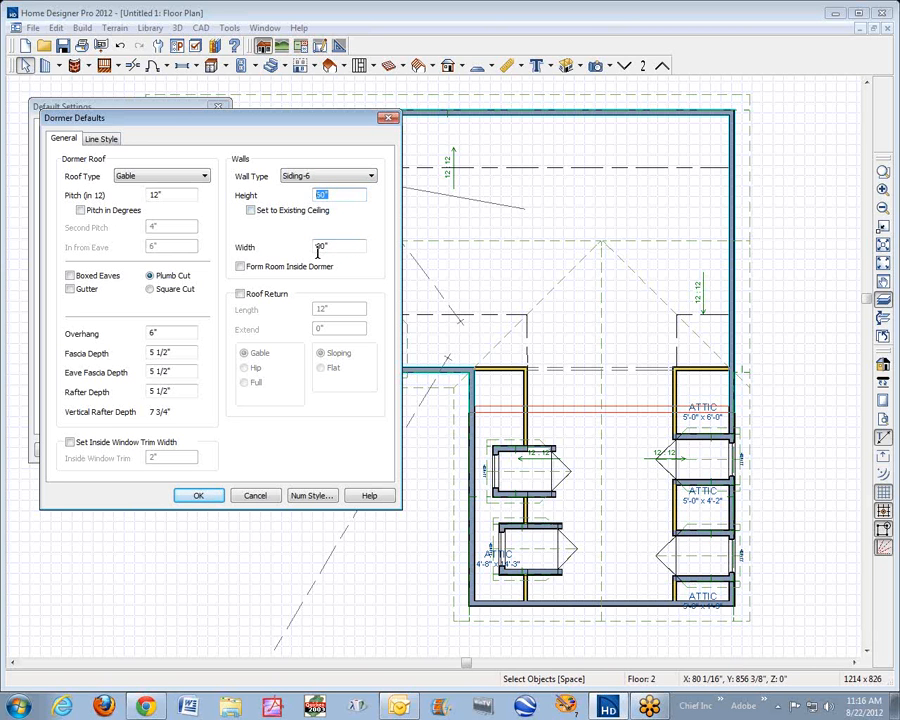
click(205, 177)
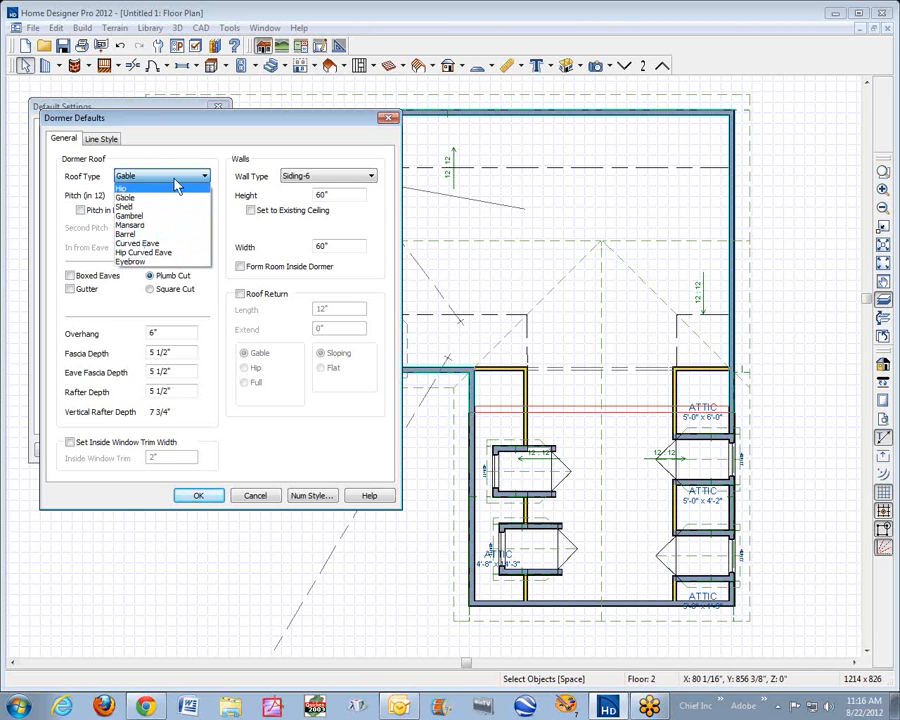
click(187, 175)
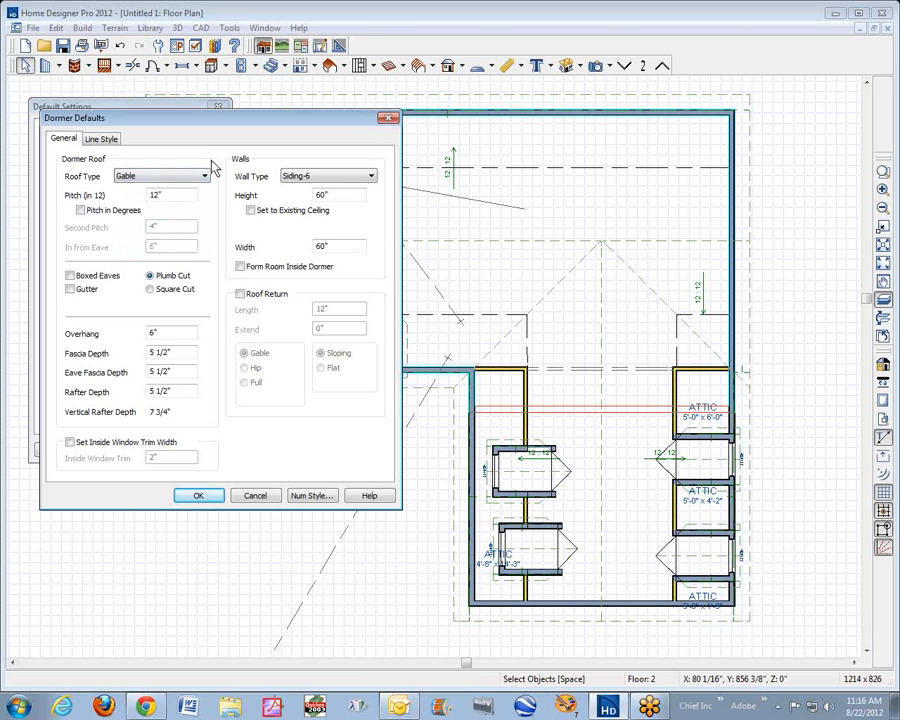
click(370, 177)
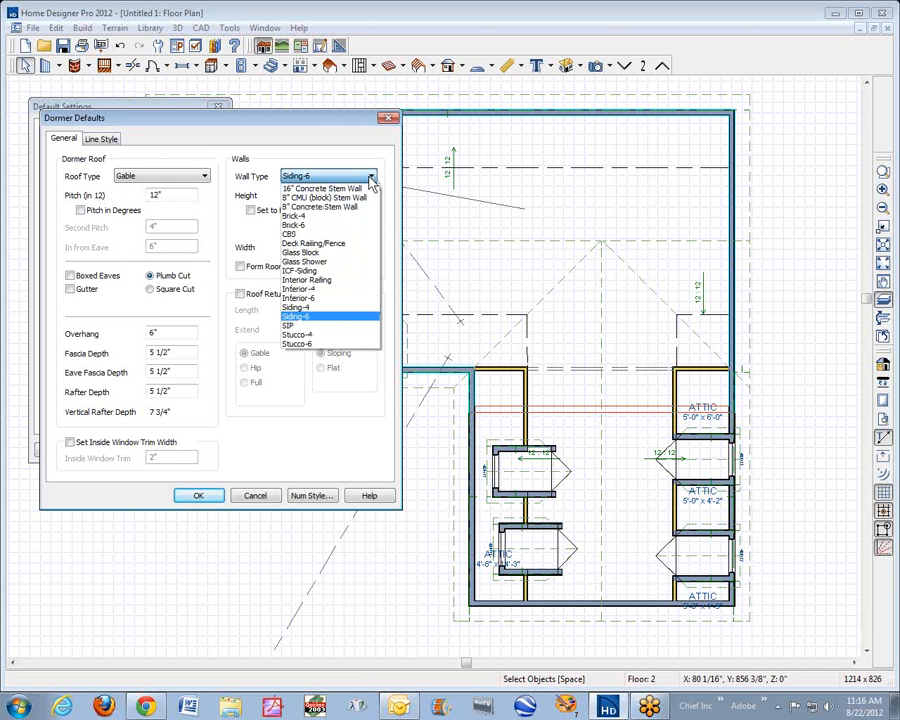
click(372, 180)
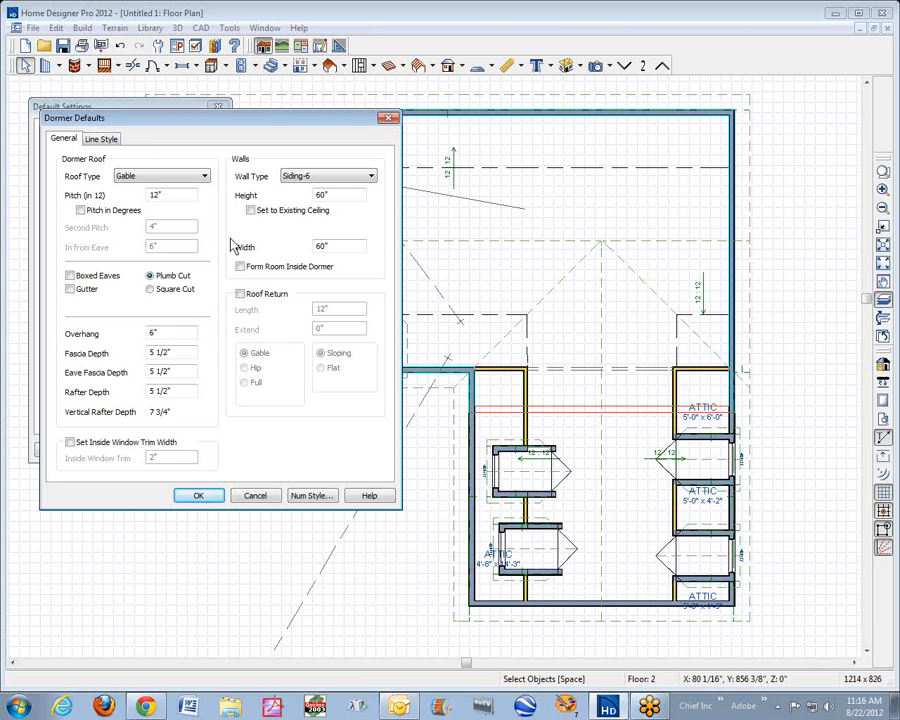
click(199, 495)
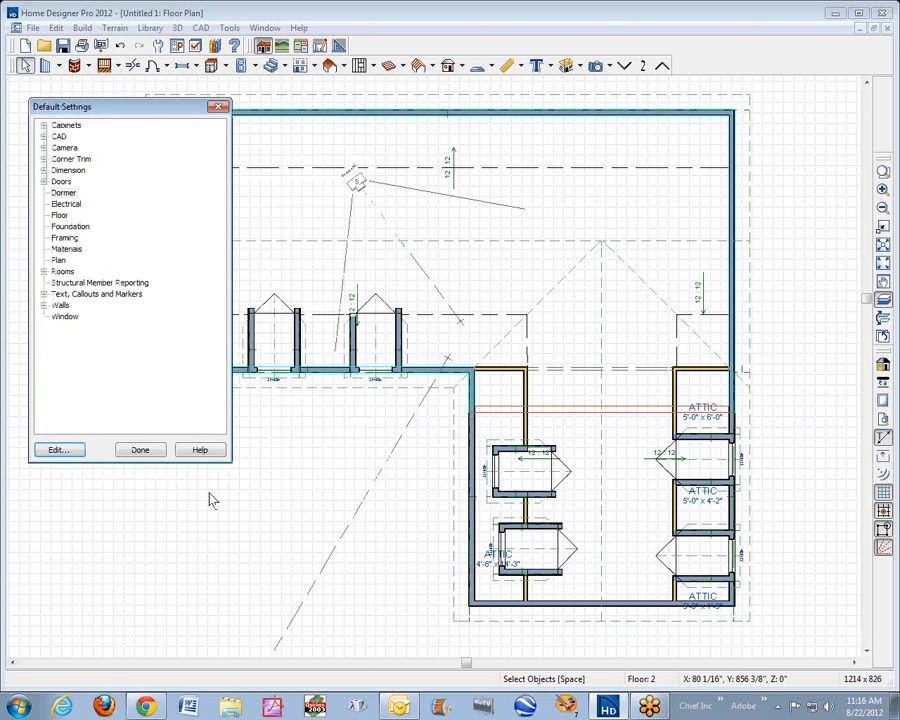
- Recheck the dormer defaults, cancel them without changes, and close the default settings
click(68, 452)
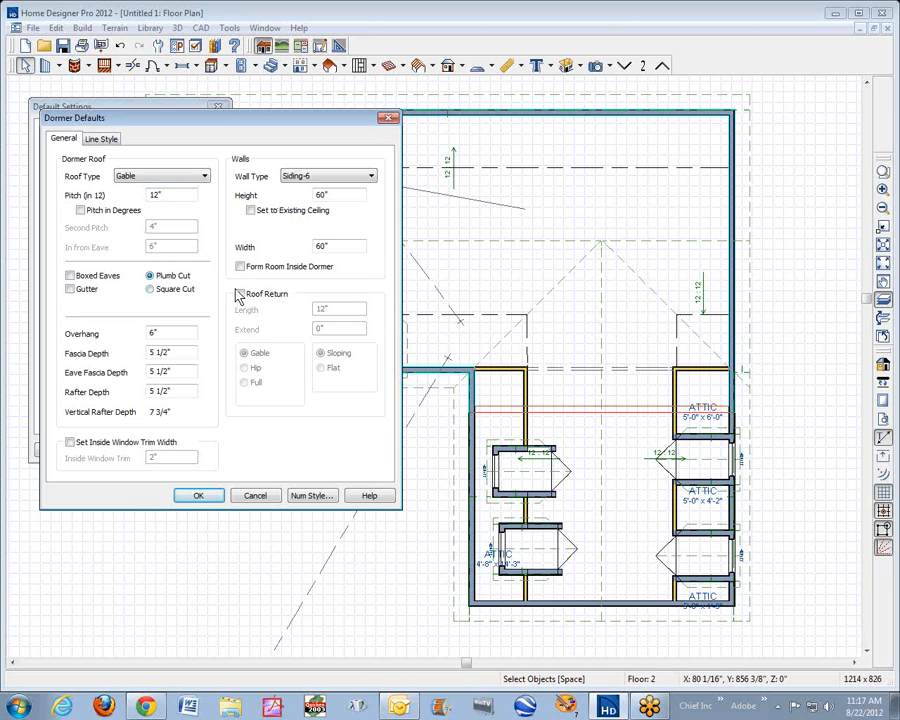
click(255, 496)
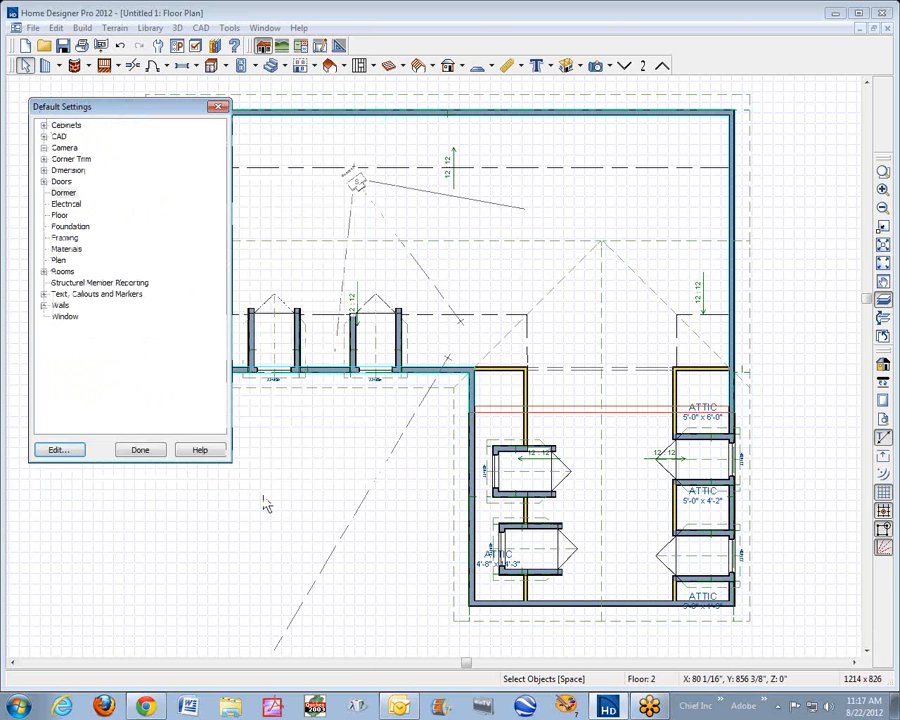
click(156, 453)
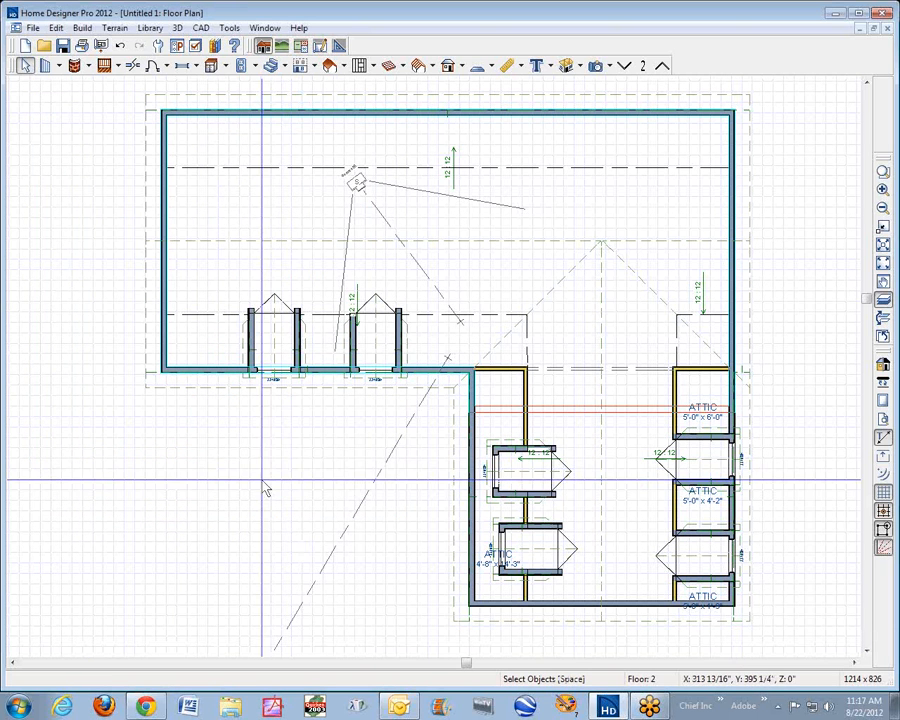
- Inspect the main roof's and wing's dormers from several outside angles in a perspective full overview of the house
key(F9)
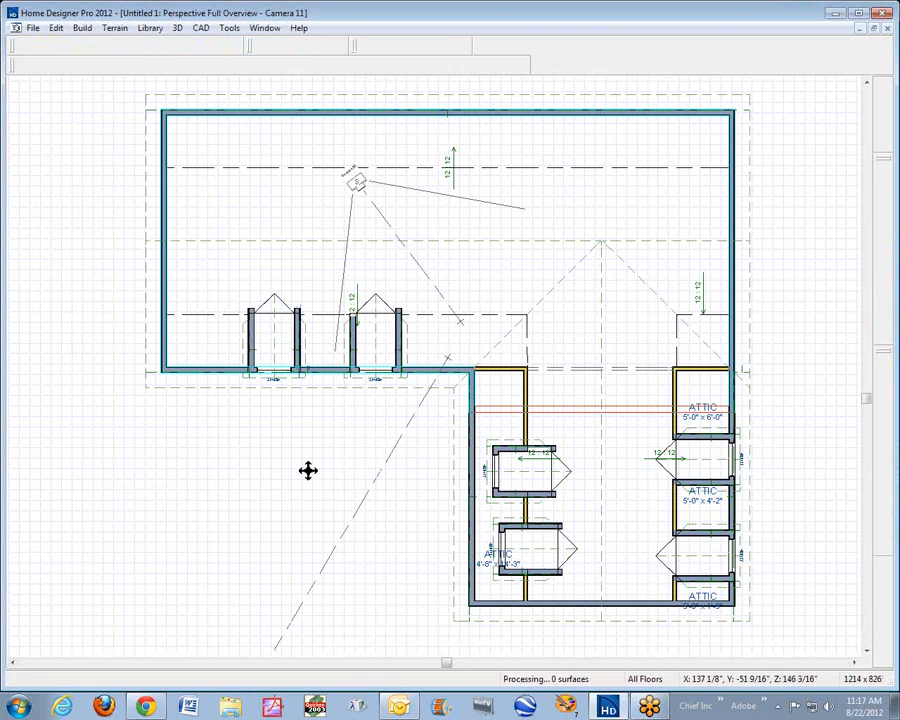
mouse_move(416, 388)
mouse_down()
mouse_move(386, 410)
mouse_move(250, 416)
mouse_move(281, 406)
mouse_move(416, 408)
mouse_up()
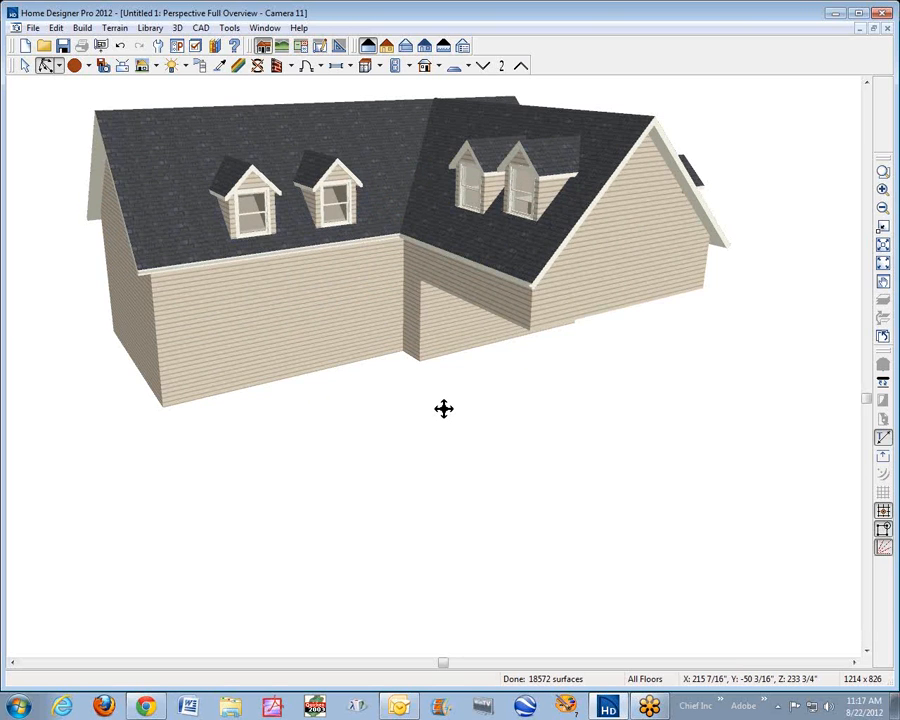
drag(468, 391, 297, 400)
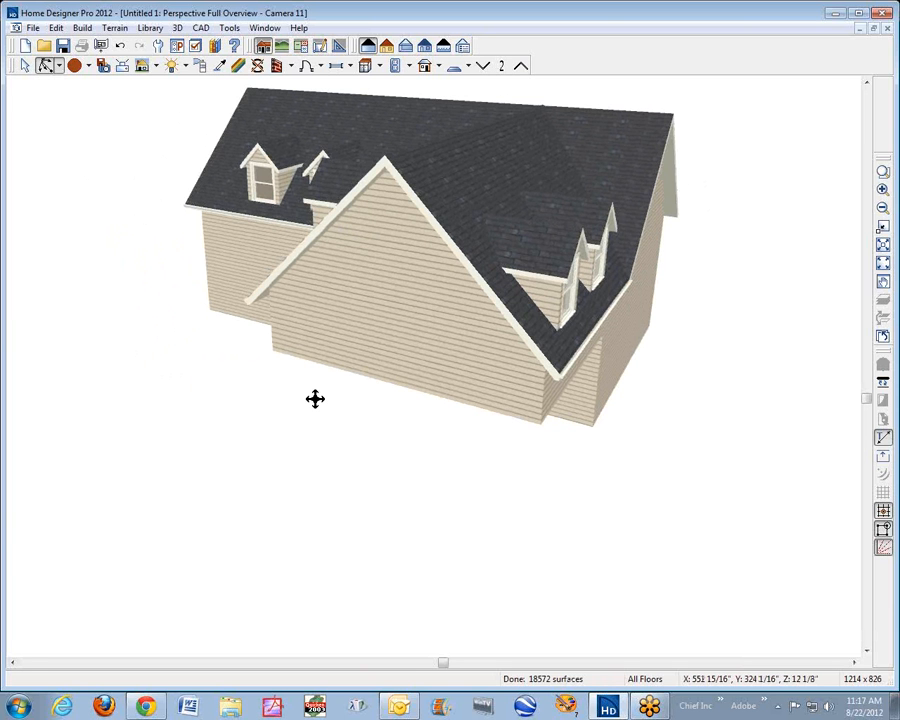
drag(335, 398, 568, 379)
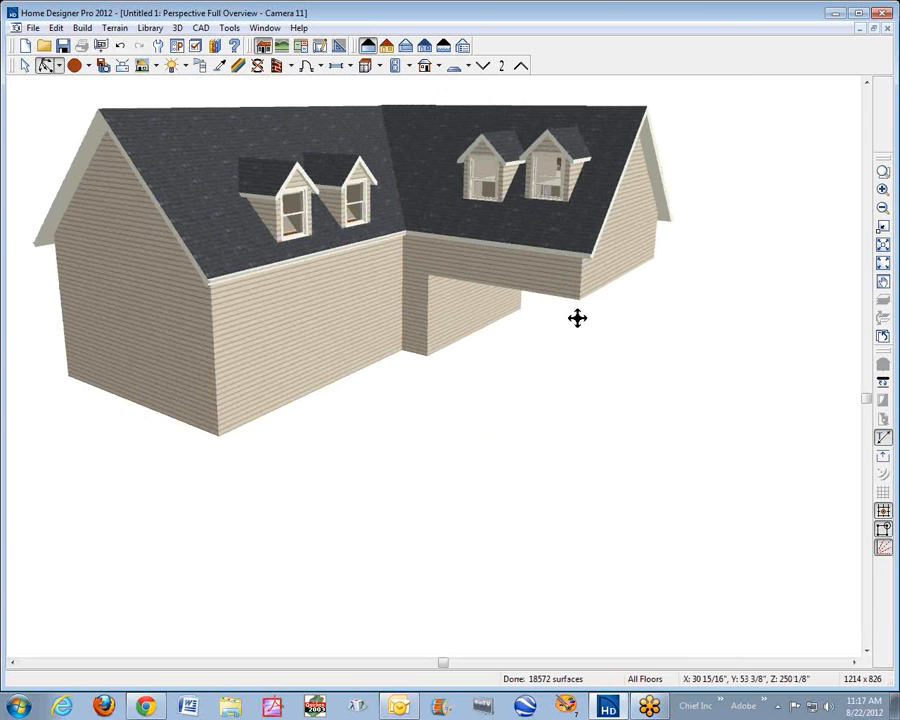
drag(573, 303, 506, 341)
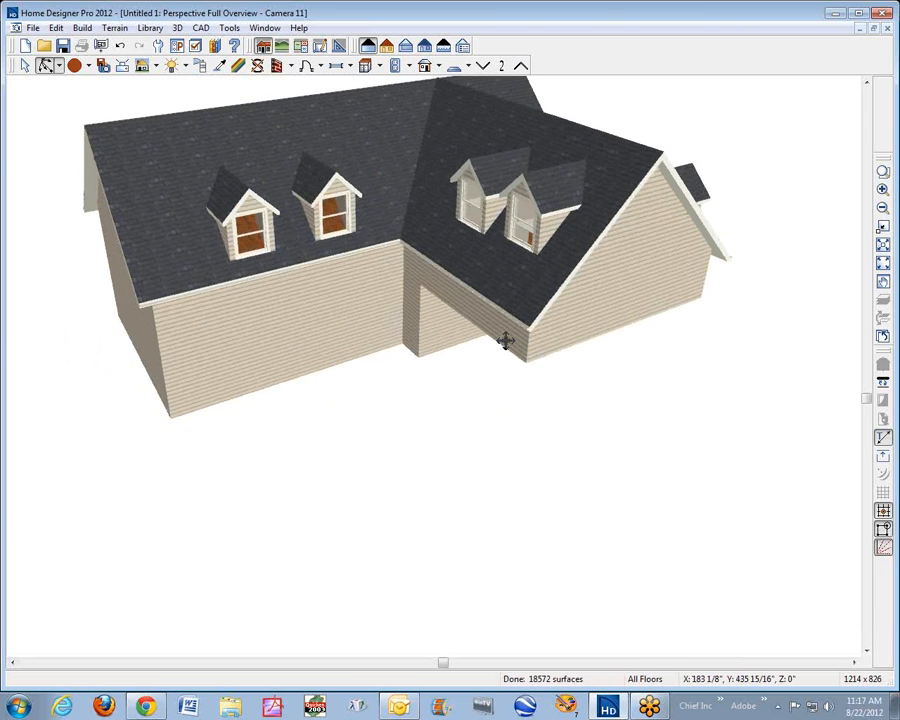